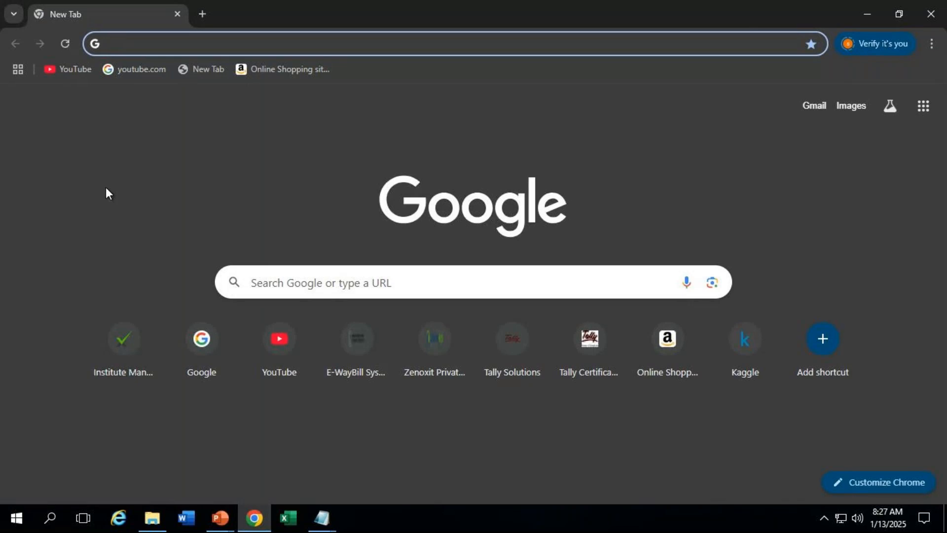
pyautogui.write('www')
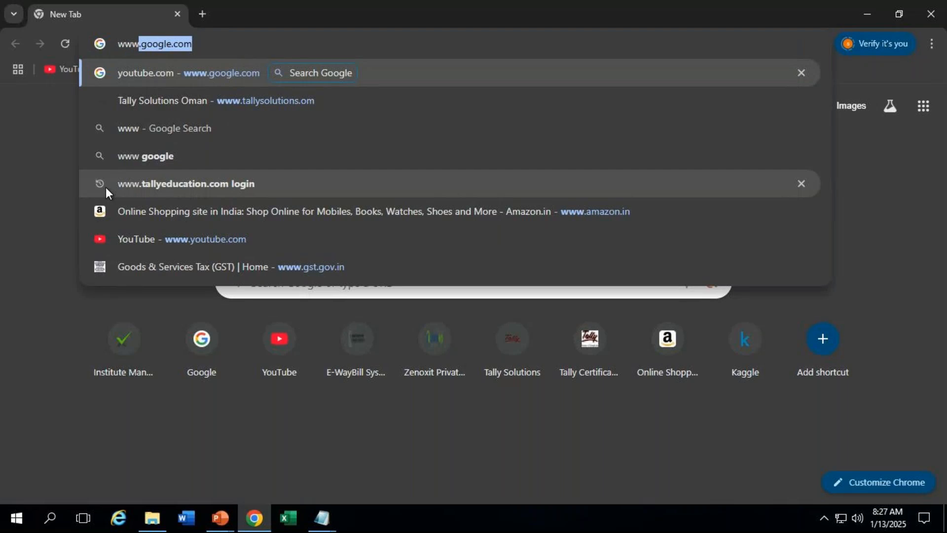
pyautogui.write('.tally')
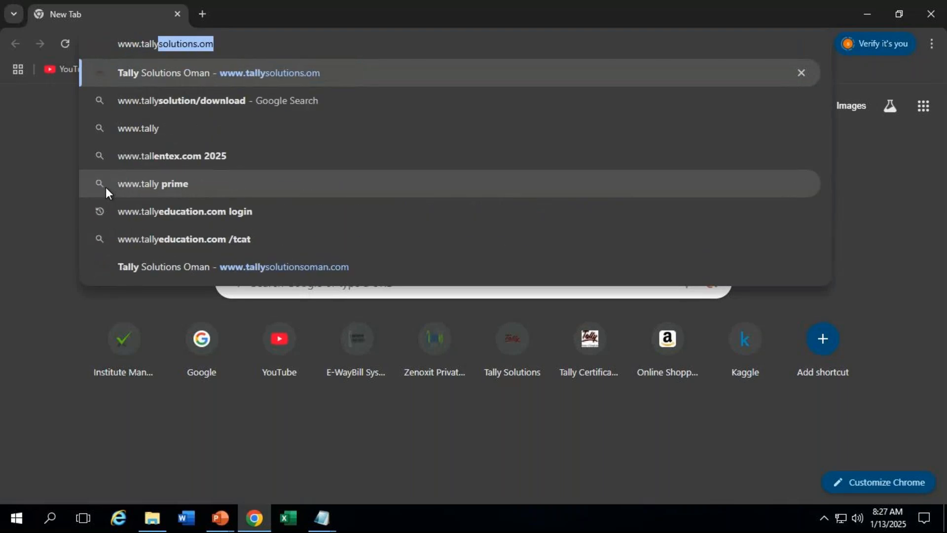
pyautogui.write('solutiions.com')
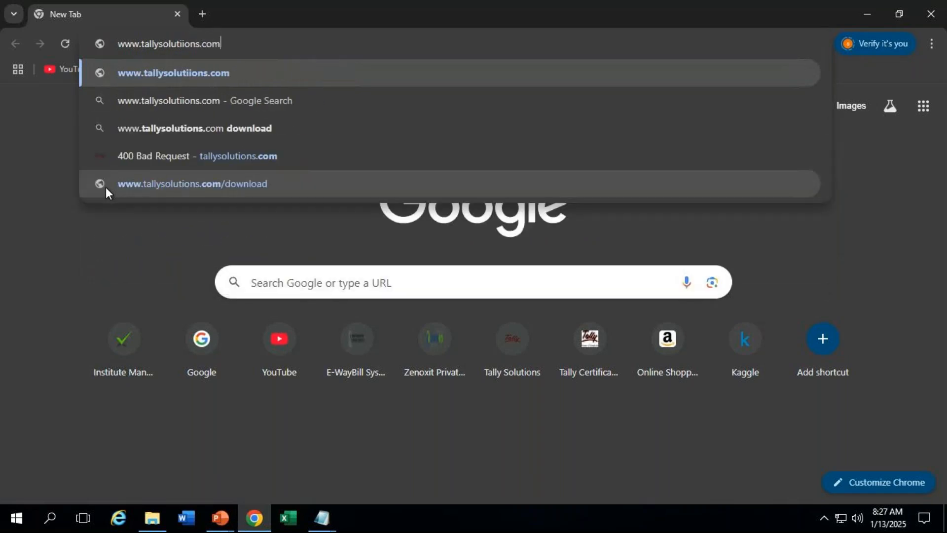
pyautogui.press('Return')
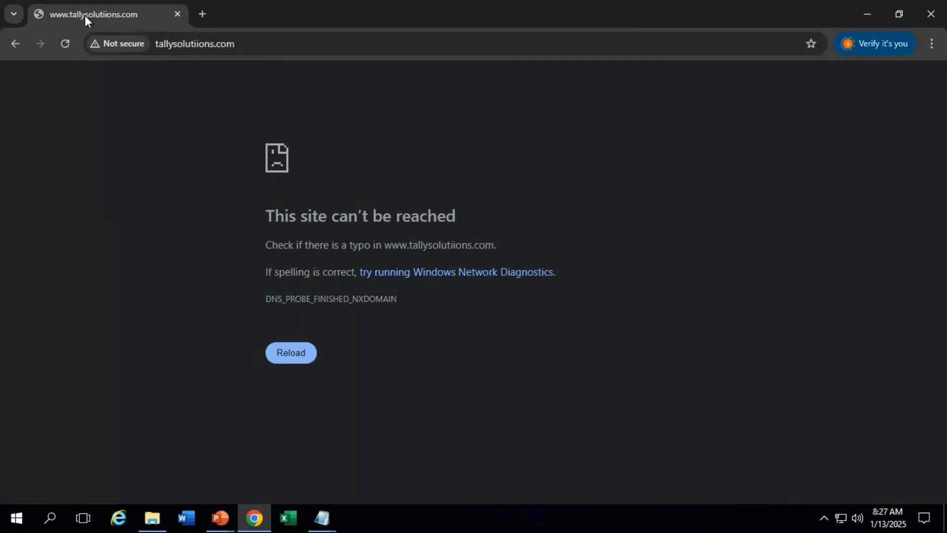
pyautogui.click(270, 49)
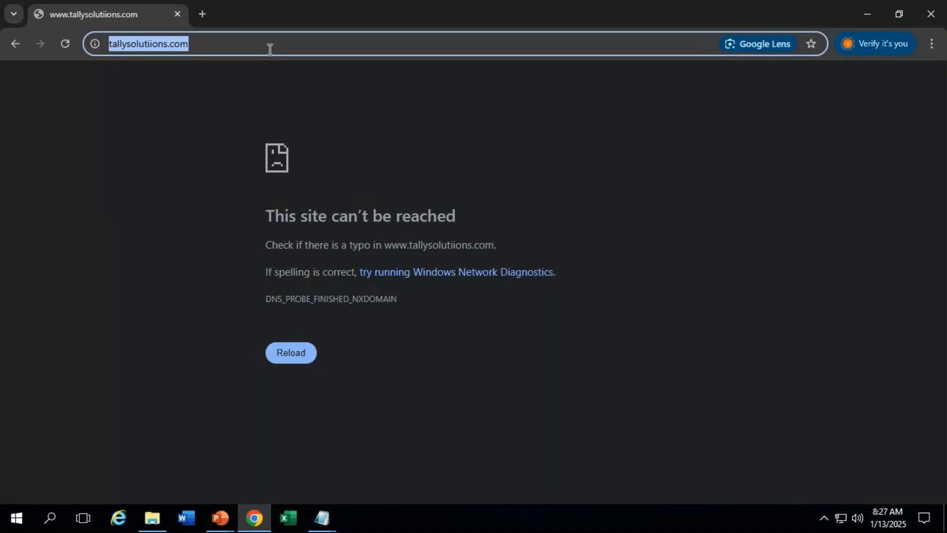
pyautogui.press('Return')
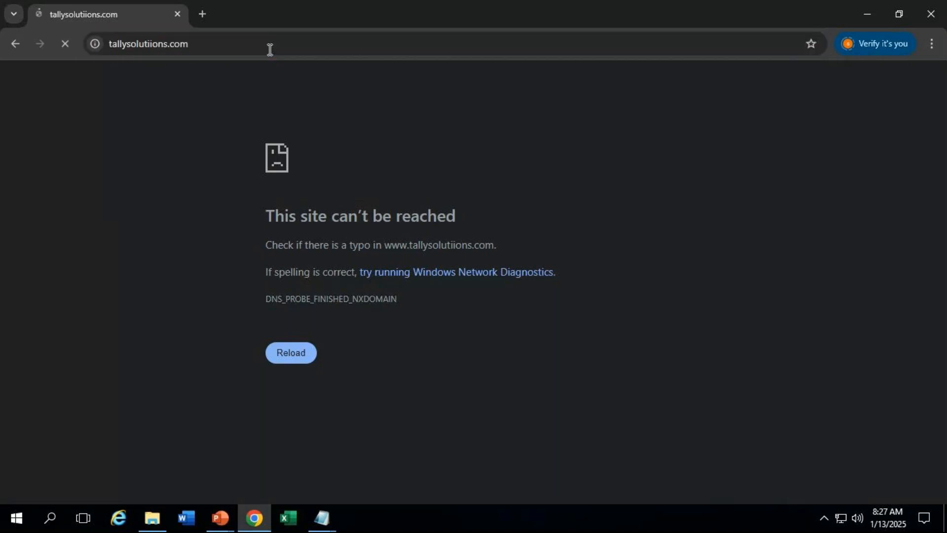
pyautogui.click(296, 354)
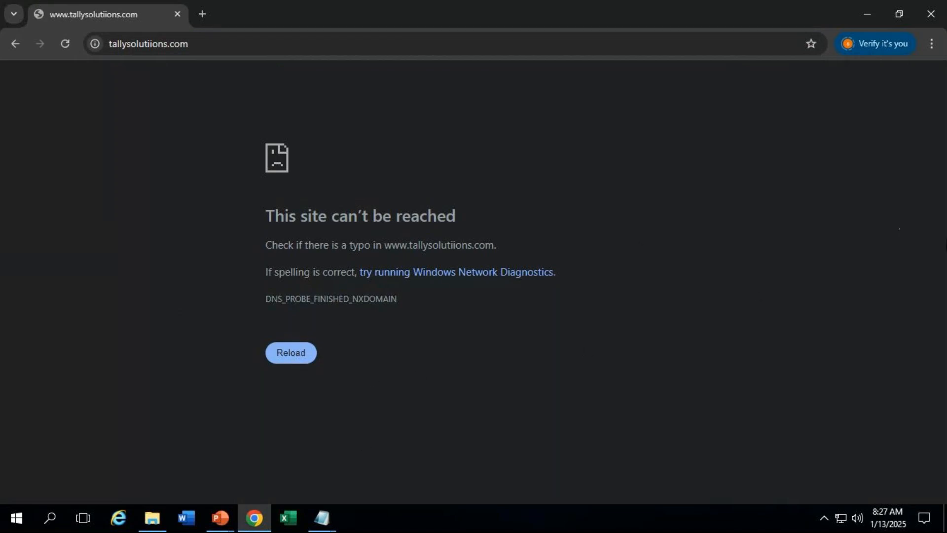
pyautogui.click(932, 43)
pyautogui.click(789, 73)
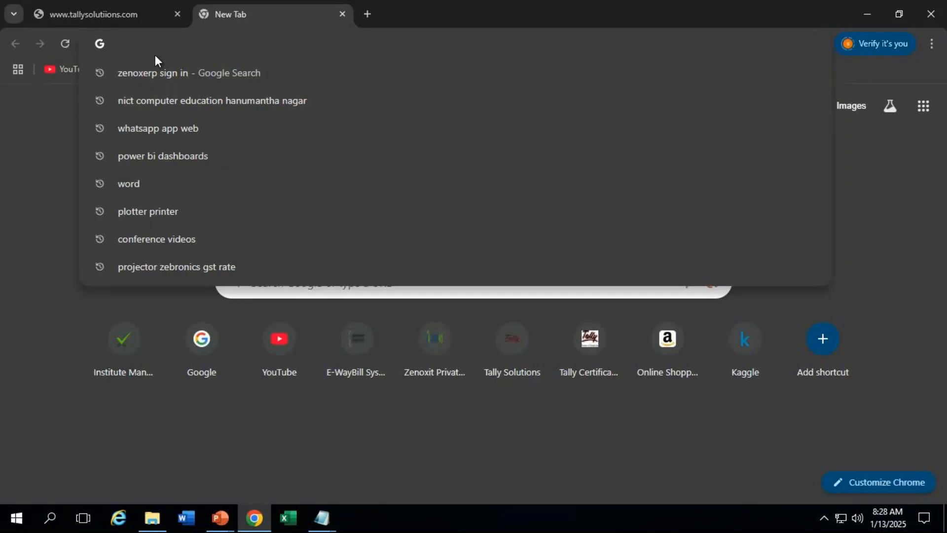
pyautogui.write('www')
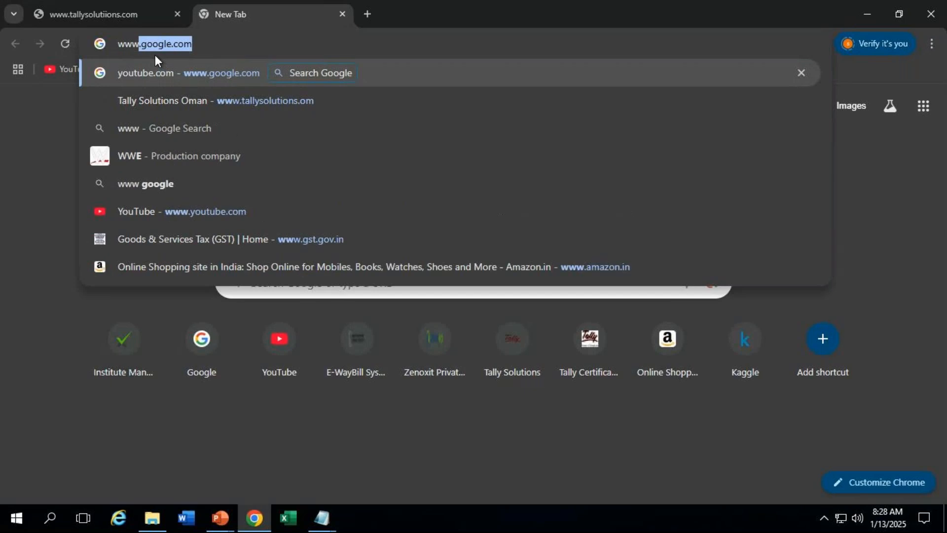
pyautogui.write('.tallys')
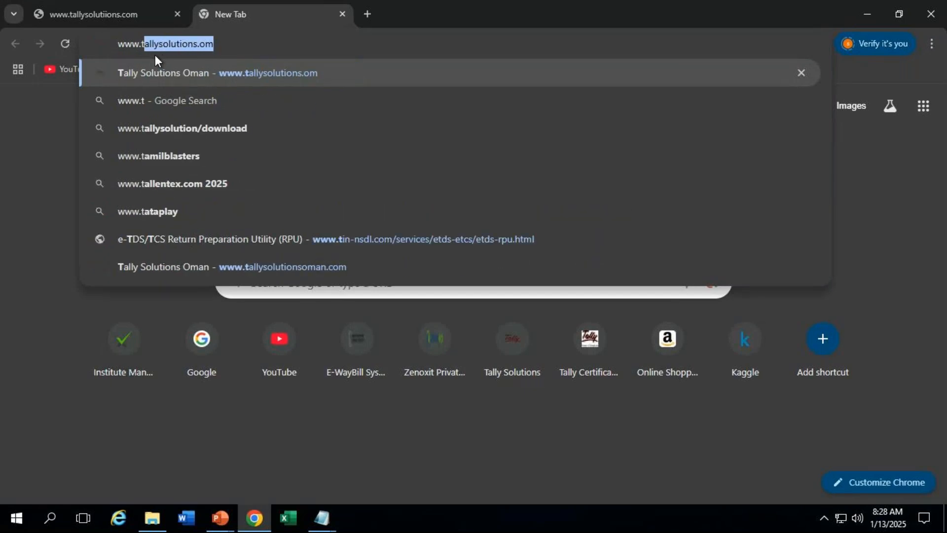
pyautogui.write('olution')
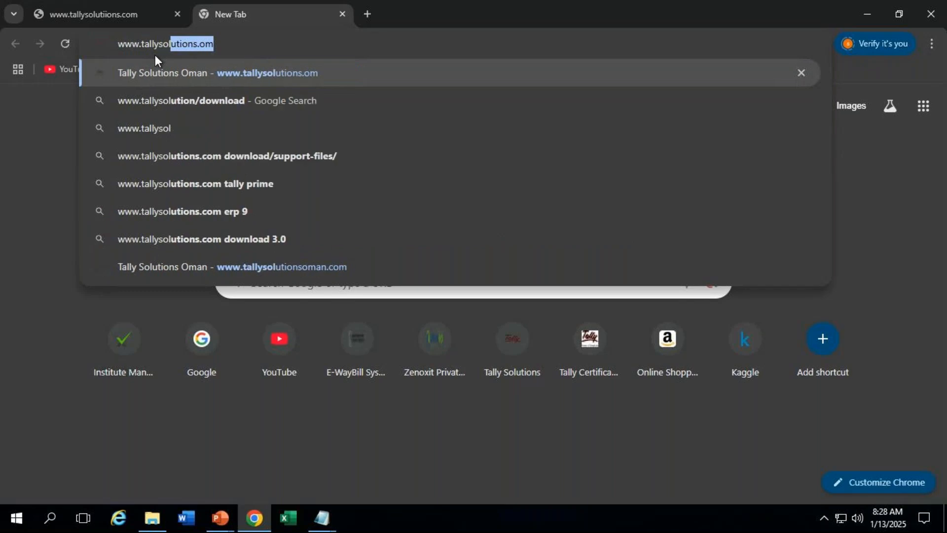
pyautogui.write('s')
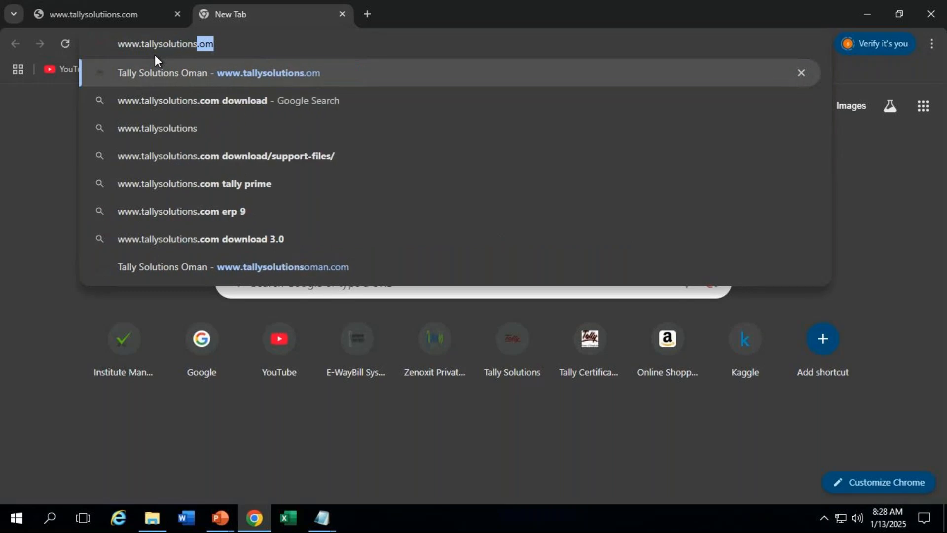
pyautogui.write('.com')
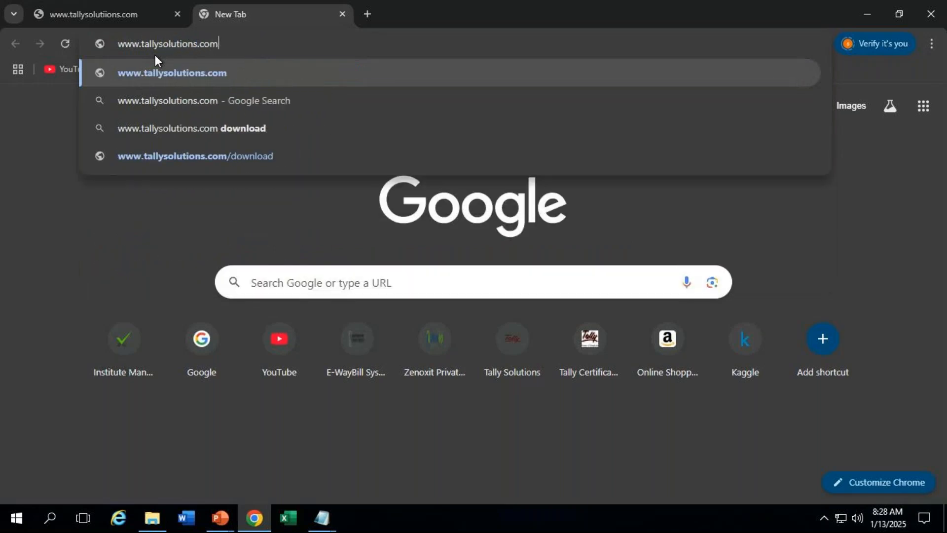
pyautogui.press('Return')
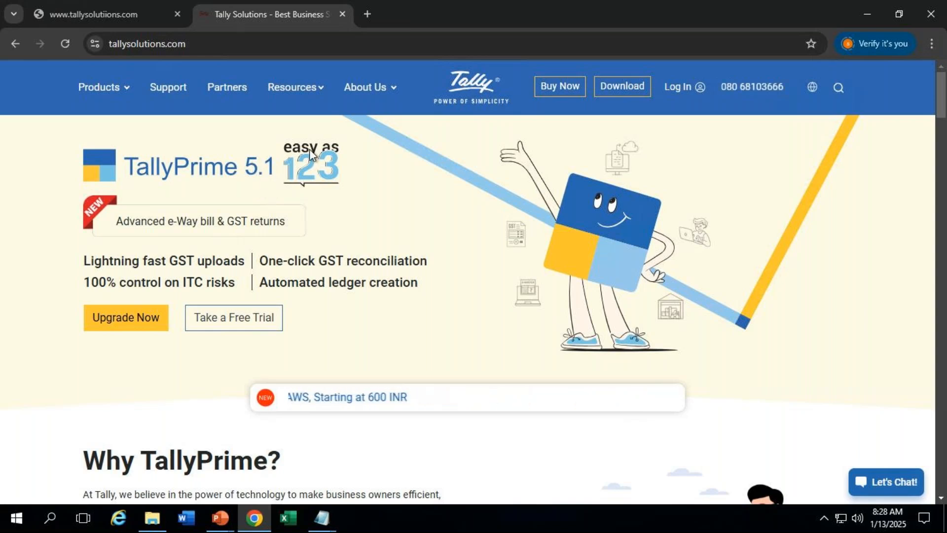
# Step: Go to the TallyPrime Download page and follow its 'previous versions' link to Support Files
pyautogui.click(622, 89)
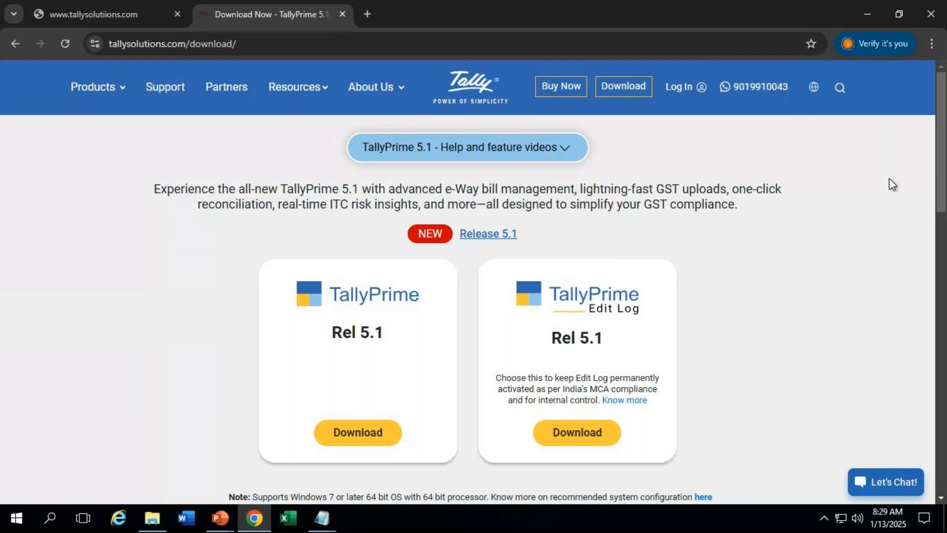
pyautogui.moveTo(943, 186); pyautogui.dragTo(944, 221)
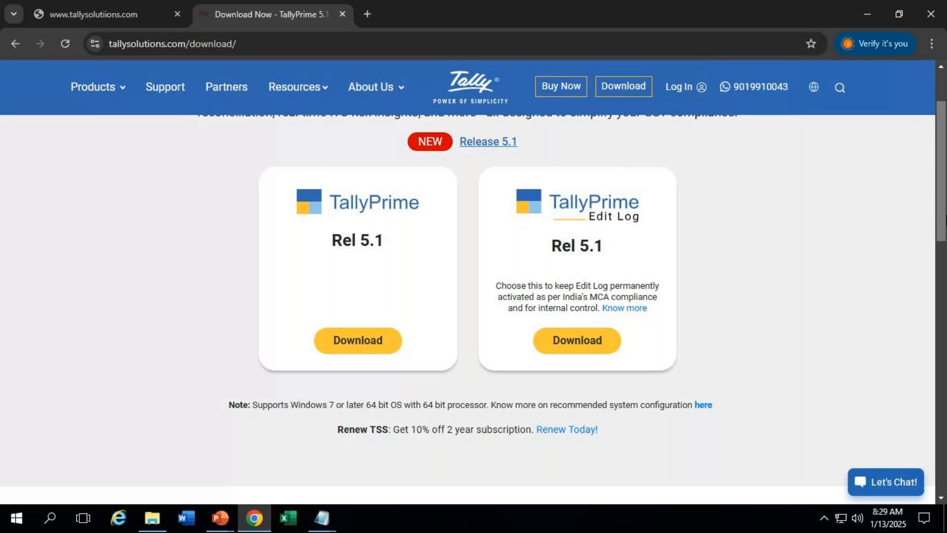
pyautogui.moveTo(943, 218); pyautogui.dragTo(932, 328)
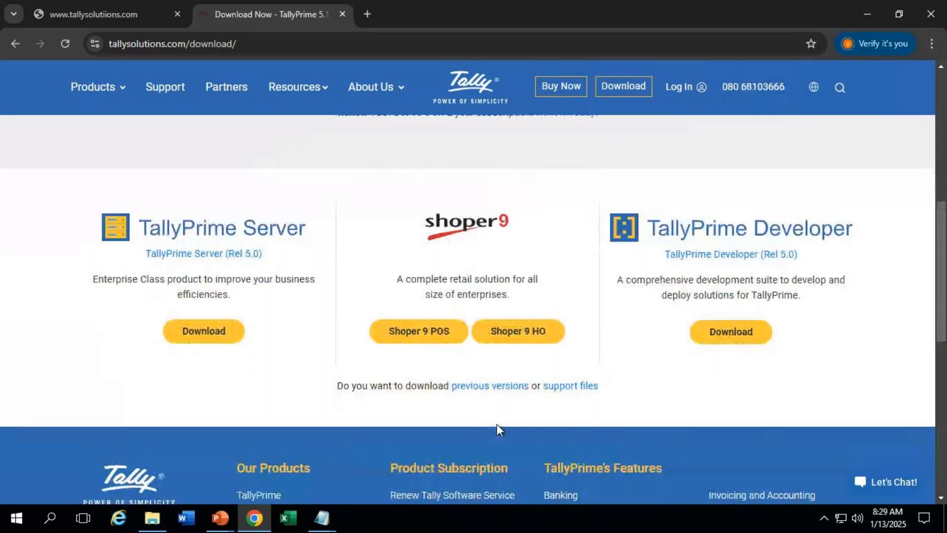
pyautogui.click(494, 392)
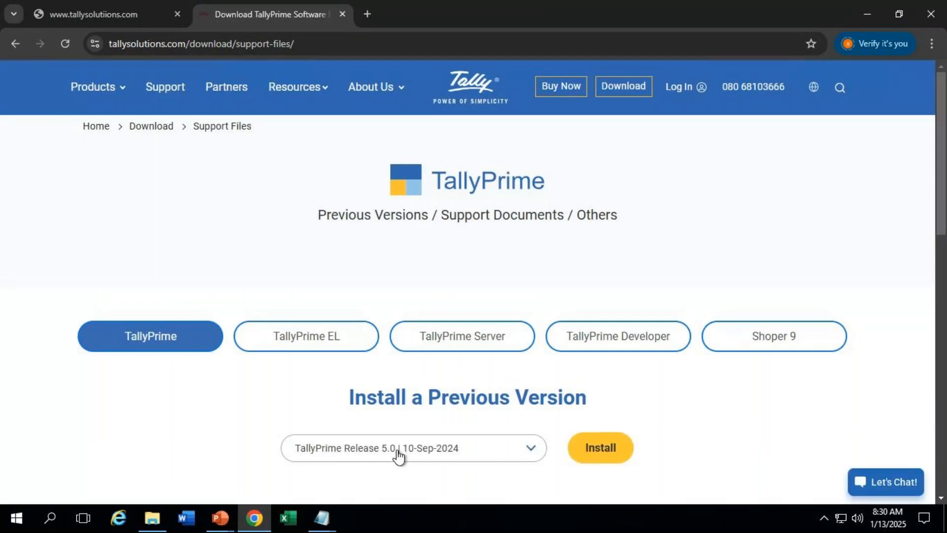
# Step: Browse the previous-release list without selecting any, then go back to the main Download page
pyautogui.click(533, 456)
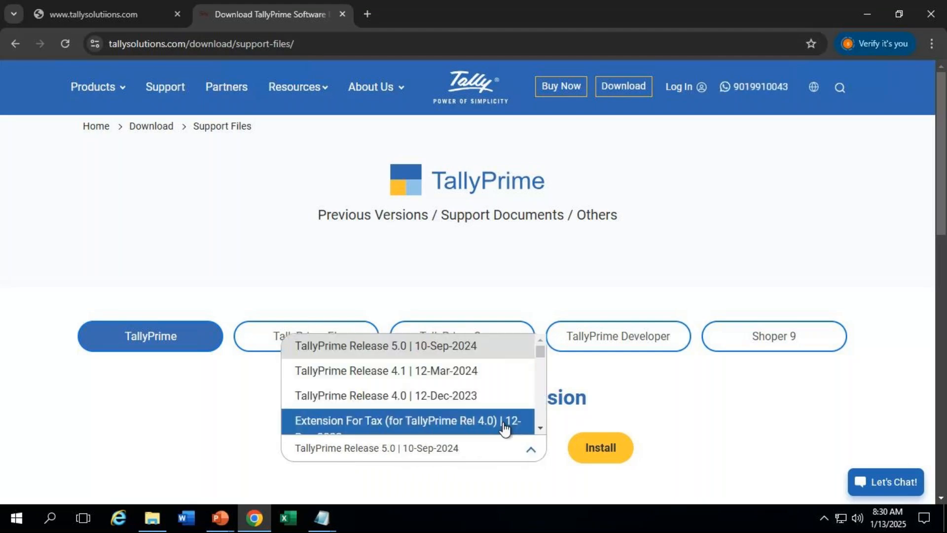
pyautogui.click(539, 428)
pyautogui.click(540, 427)
pyautogui.click(540, 427)
pyautogui.click(540, 427)
pyautogui.click(540, 427)
pyautogui.click(540, 427)
pyautogui.click(540, 427)
pyautogui.click(540, 427)
pyautogui.click(540, 427)
pyautogui.click(540, 427)
pyautogui.click(540, 427)
pyautogui.click(540, 427)
pyautogui.click(540, 427)
pyautogui.click(540, 427)
pyautogui.click(540, 427)
pyautogui.click(540, 427)
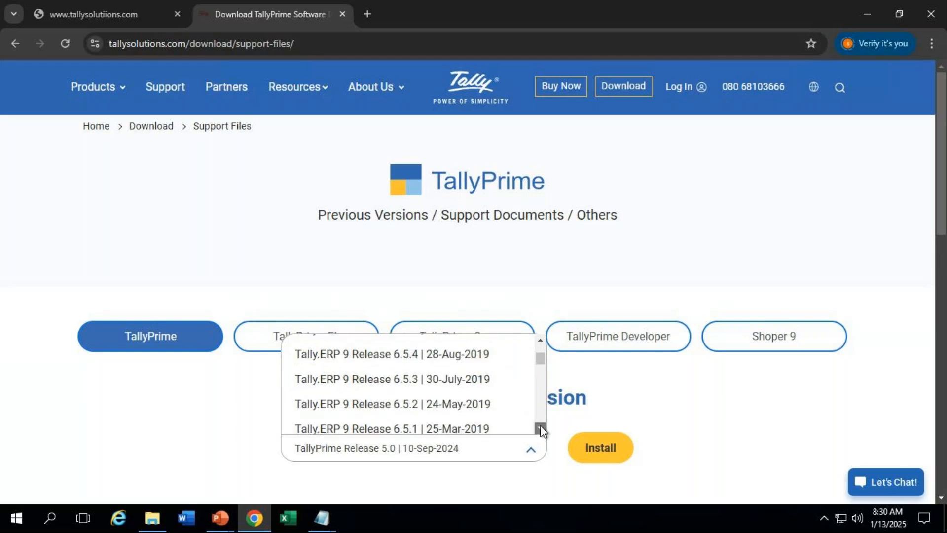
pyautogui.moveTo(539, 360); pyautogui.dragTo(540, 348)
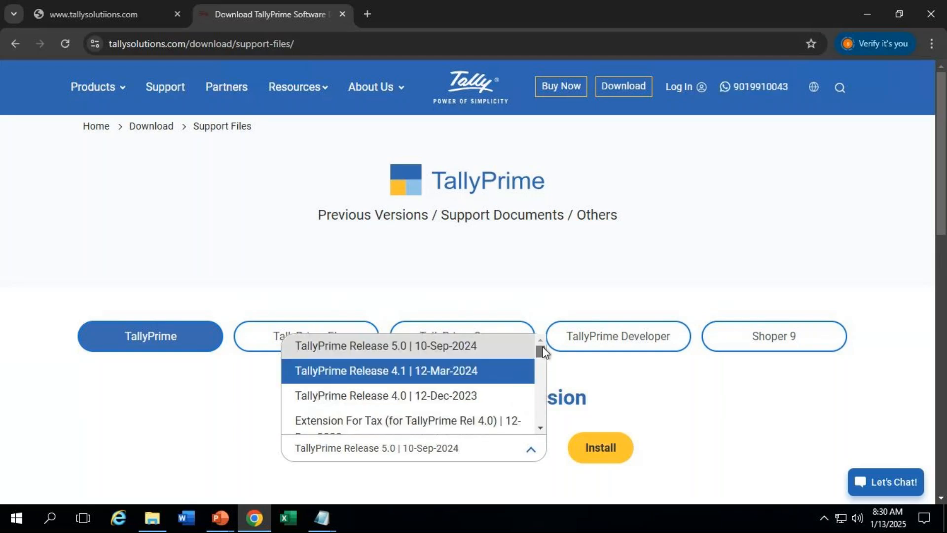
pyautogui.click(624, 392)
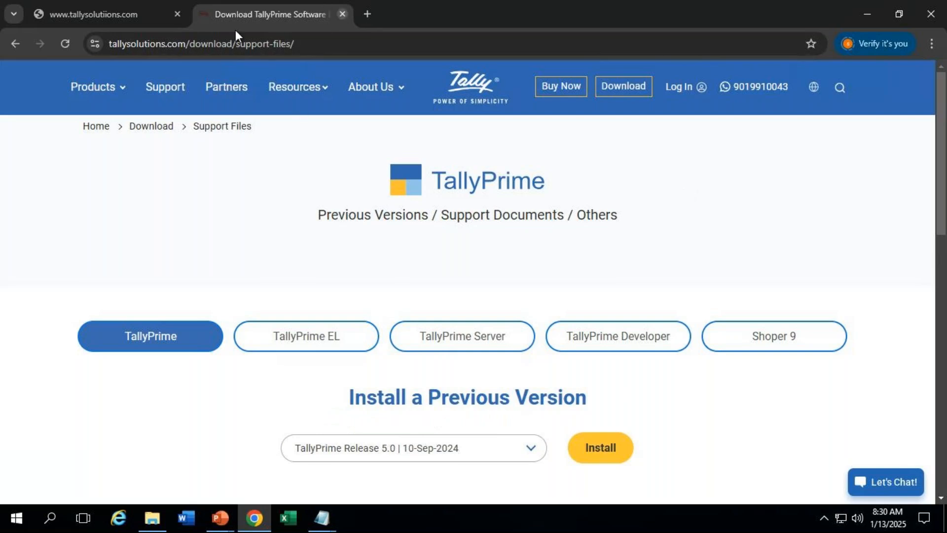
pyautogui.click(16, 45)
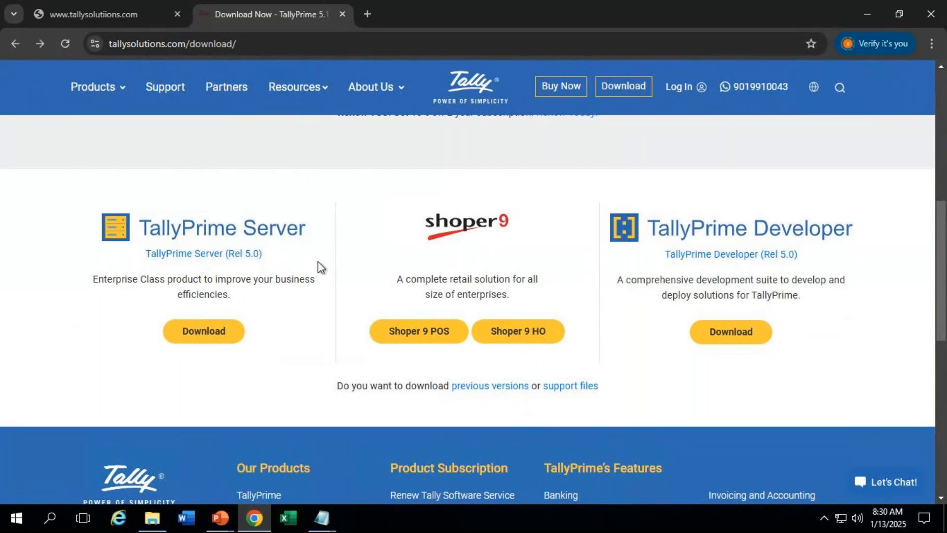
# Step: Reload the Download page and follow the 'previous versions' link to 'Install a Previous Version'
pyautogui.click(630, 89)
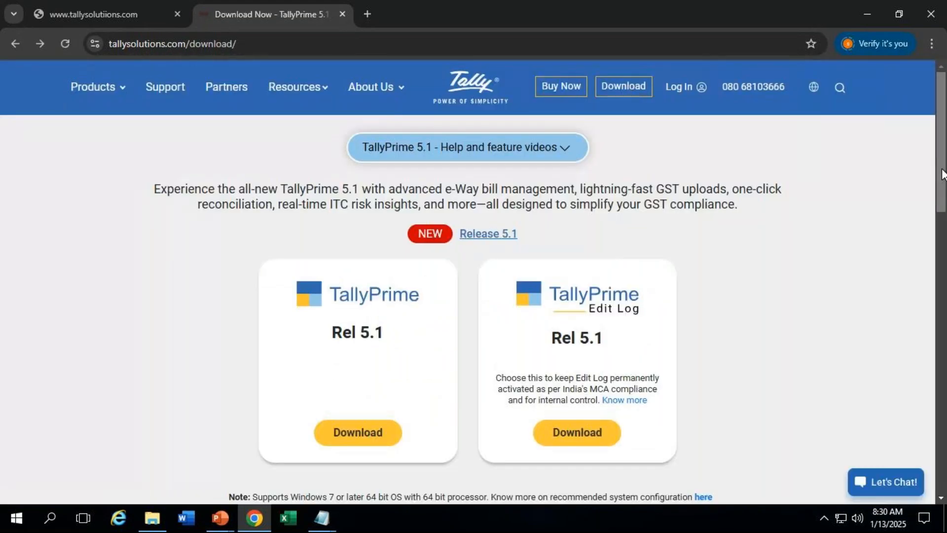
pyautogui.moveTo(942, 177); pyautogui.dragTo(942, 307)
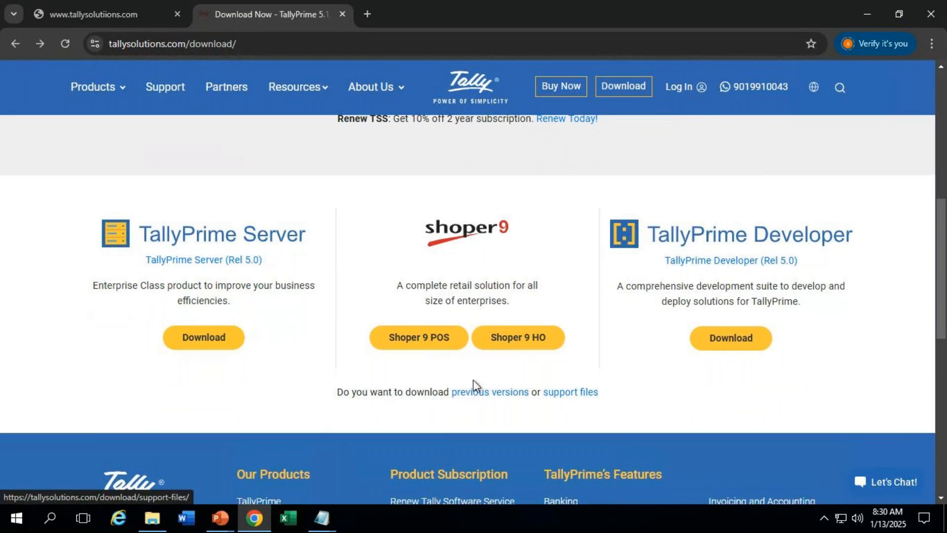
pyautogui.click(509, 397)
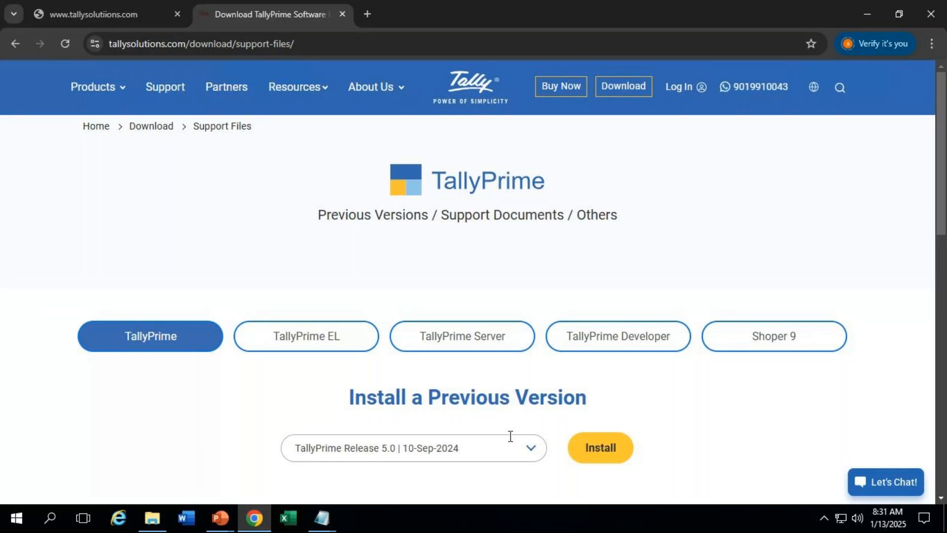
# Step: Select TallyPrime Release 4.1 | 12-Mar-2024 from the release list and start its Install download
pyautogui.click(536, 451)
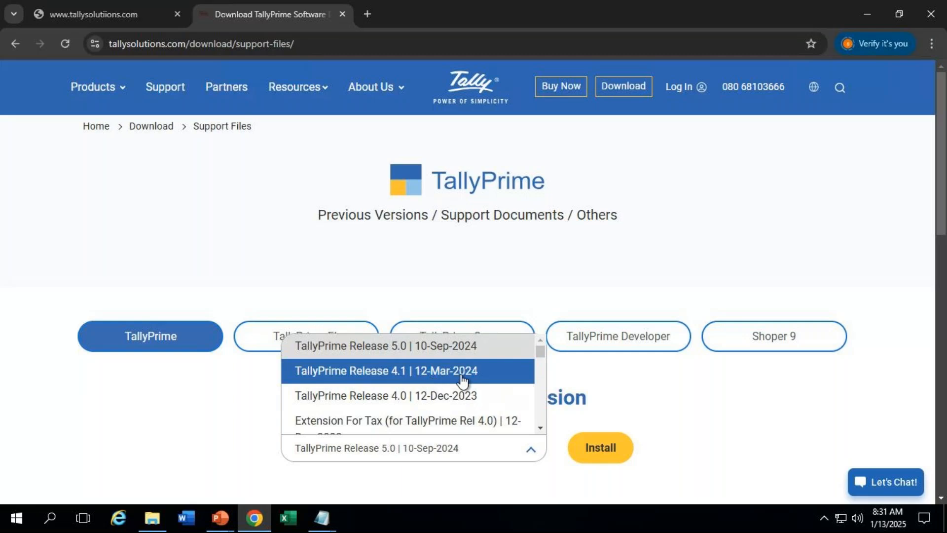
pyautogui.click(434, 379)
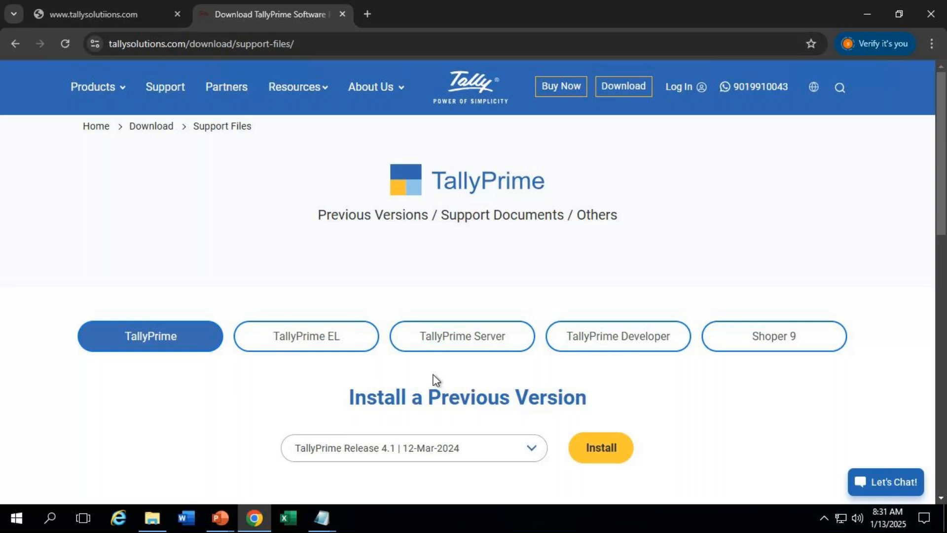
pyautogui.click(594, 461)
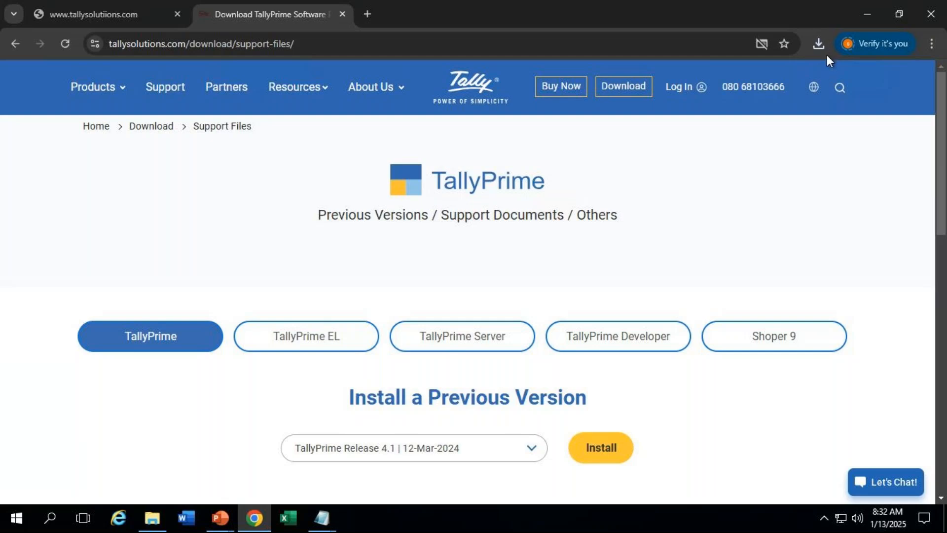
pyautogui.click(818, 45)
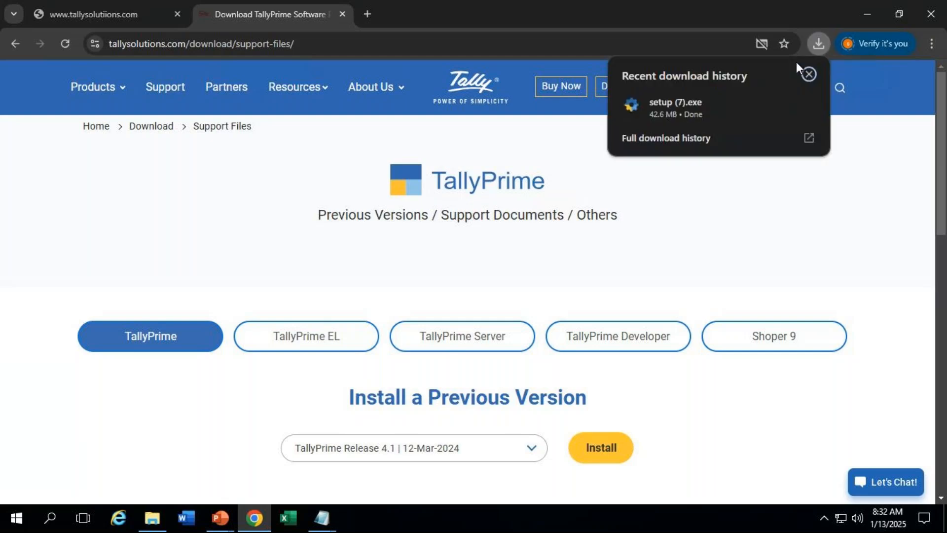
pyautogui.click(688, 106)
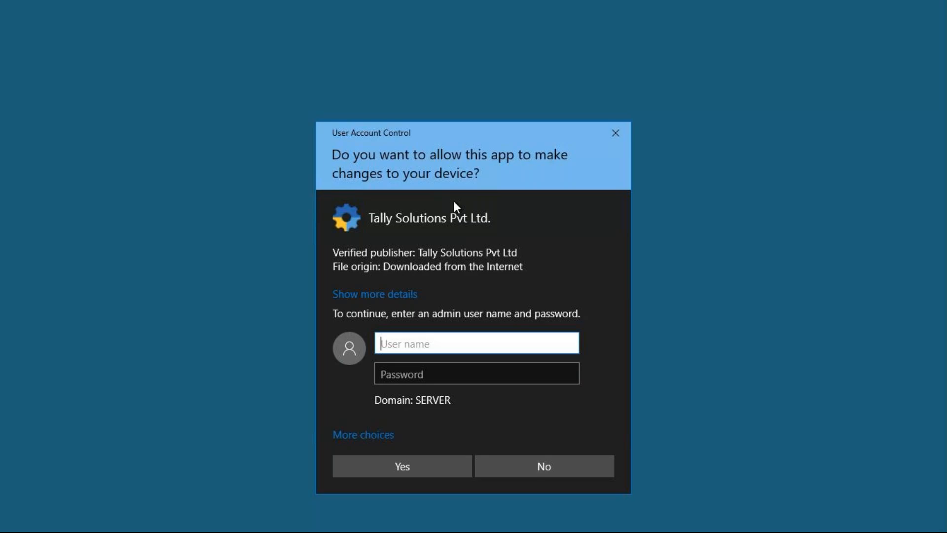
pyautogui.click(613, 135)
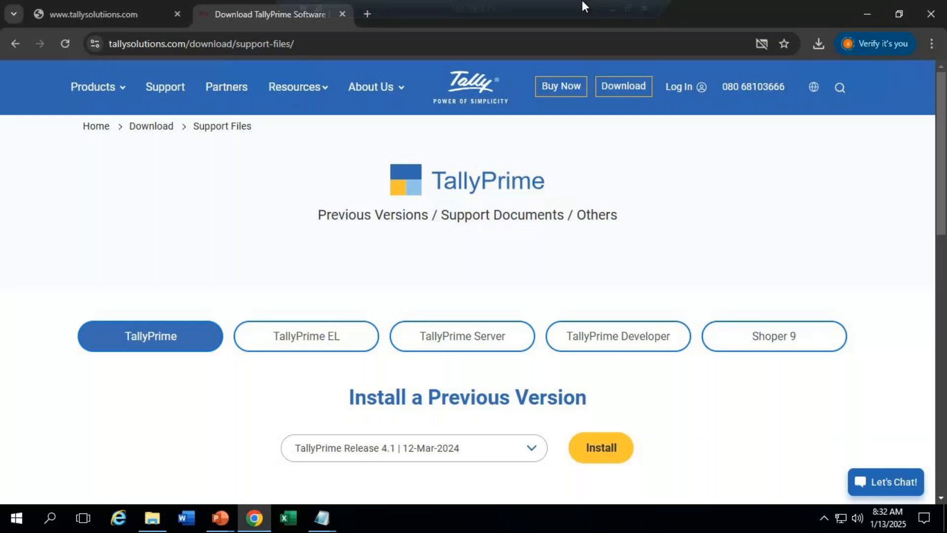
# Step: Minimize the remote desktop and GoTo Meeting windows, then bring up the screen-sharing notice
pyautogui.click(612, 9)
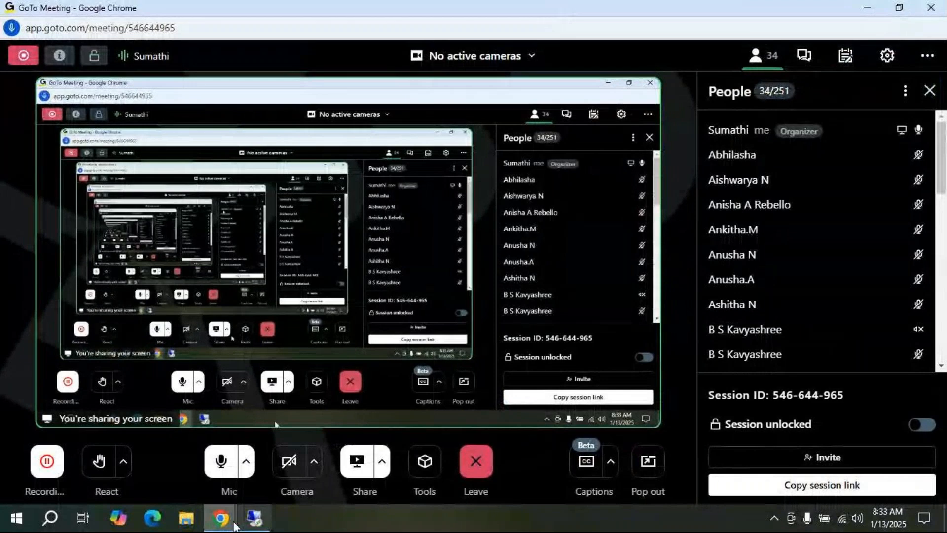
pyautogui.moveTo(216, 527)
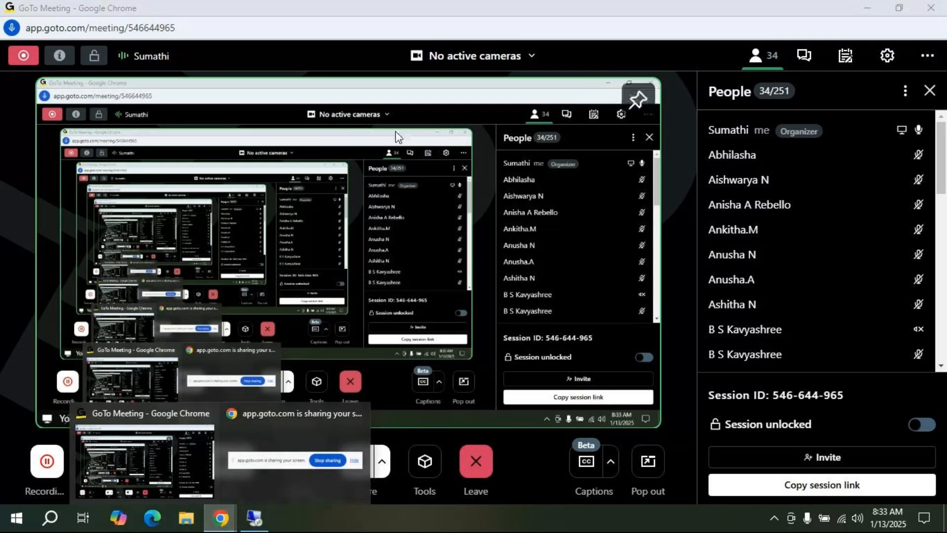
pyautogui.click(867, 10)
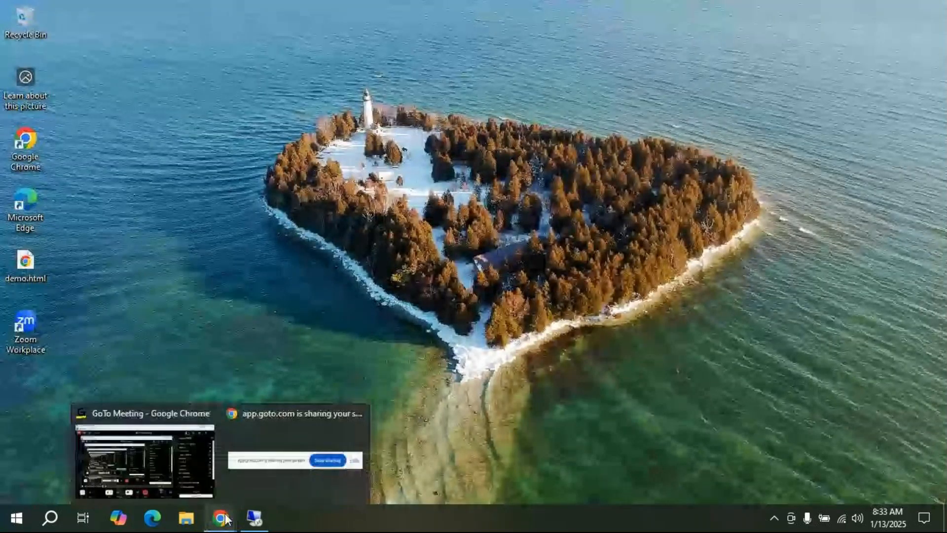
pyautogui.click(300, 437)
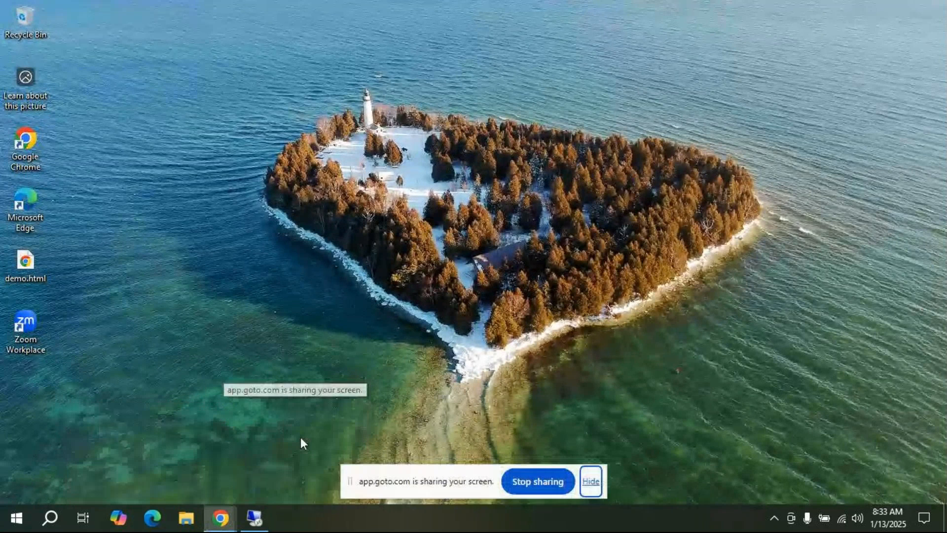
pyautogui.click(220, 518)
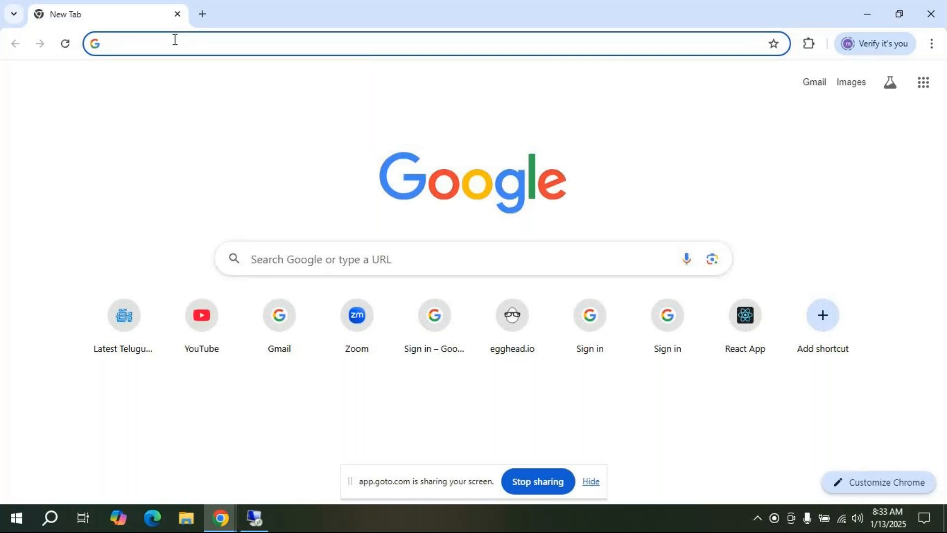
pyautogui.write('www')
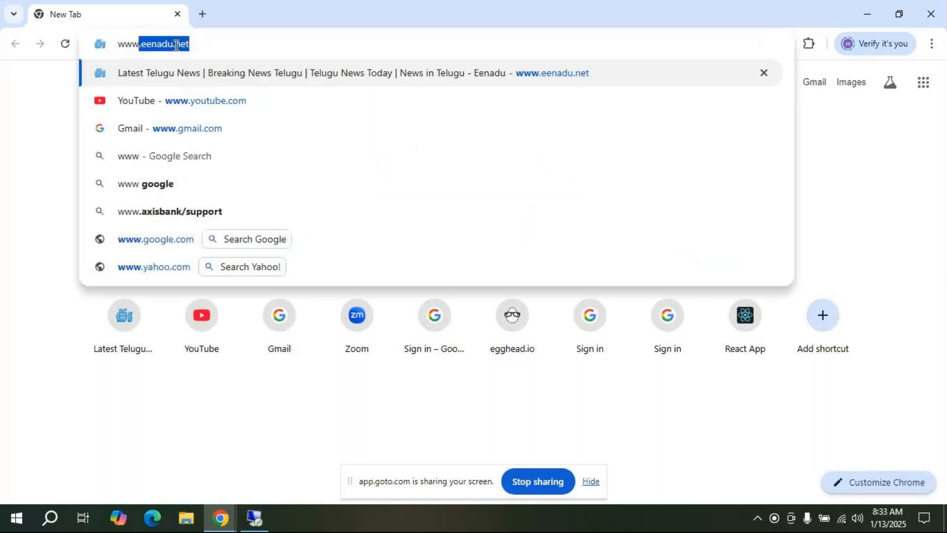
pyautogui.write('.')
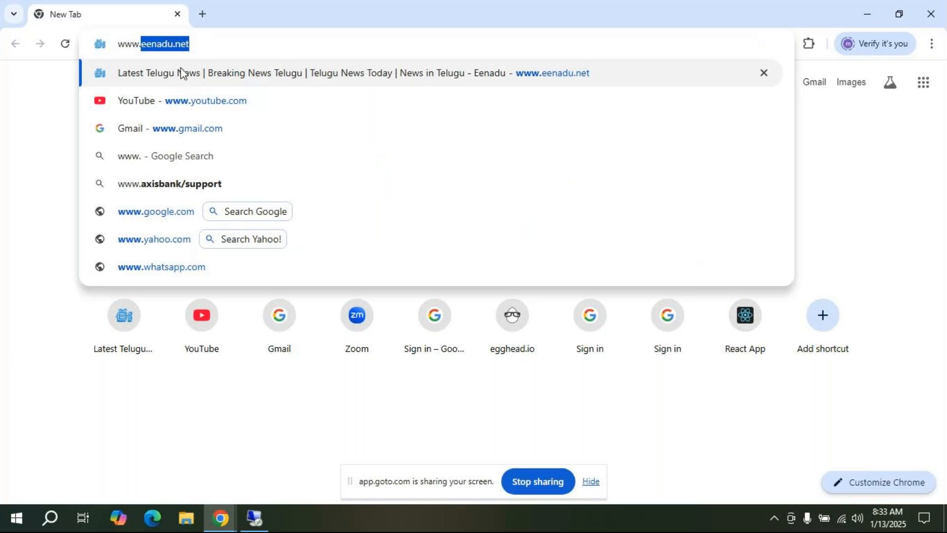
pyautogui.write('g')
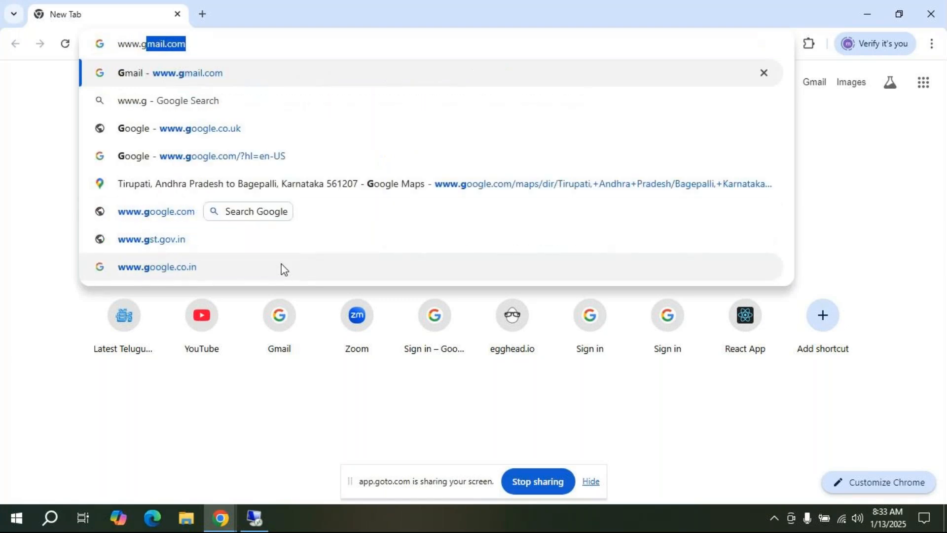
pyautogui.press('BackSpace')
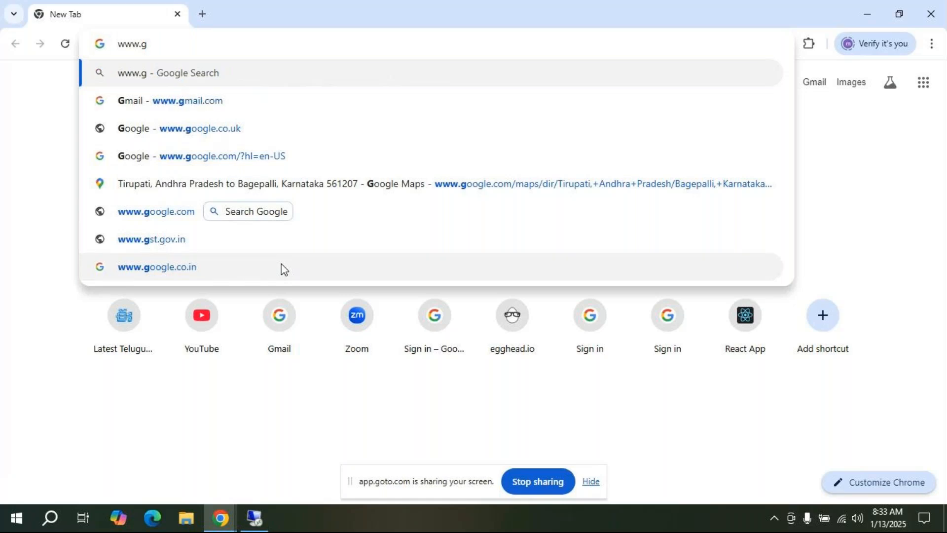
pyautogui.press('BackSpace')
pyautogui.write('tally')
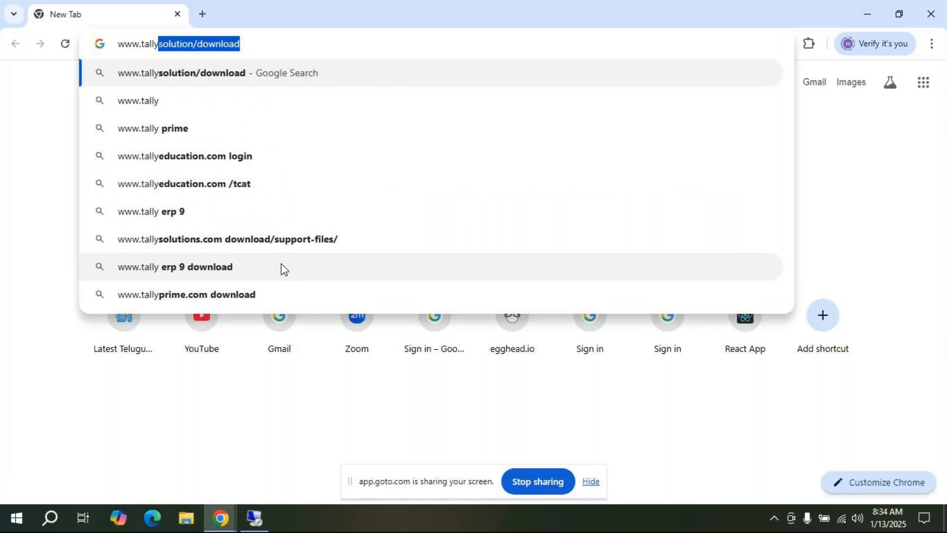
pyautogui.press('Return')
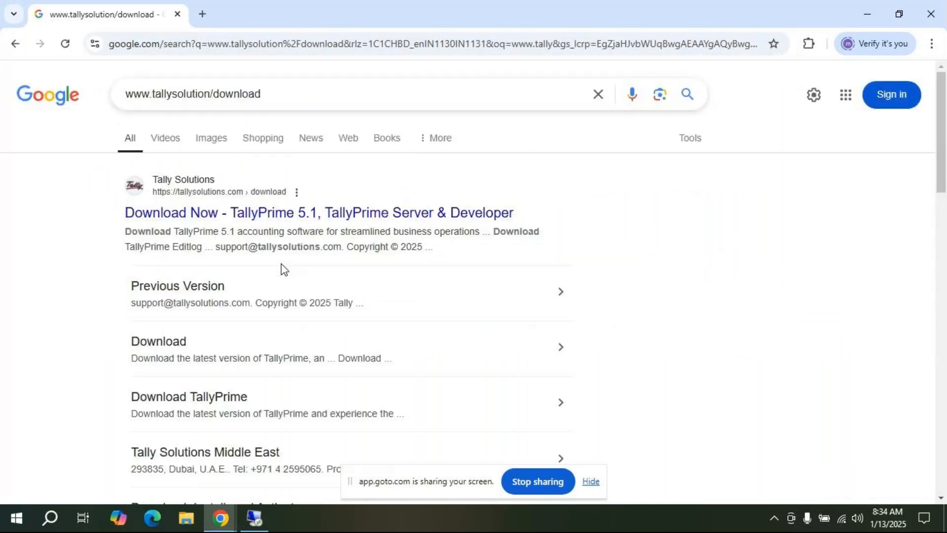
# Step: Open the 'Download Now - TallyPrime 5.1' result and follow its 'previous versions' link
pyautogui.click(340, 213)
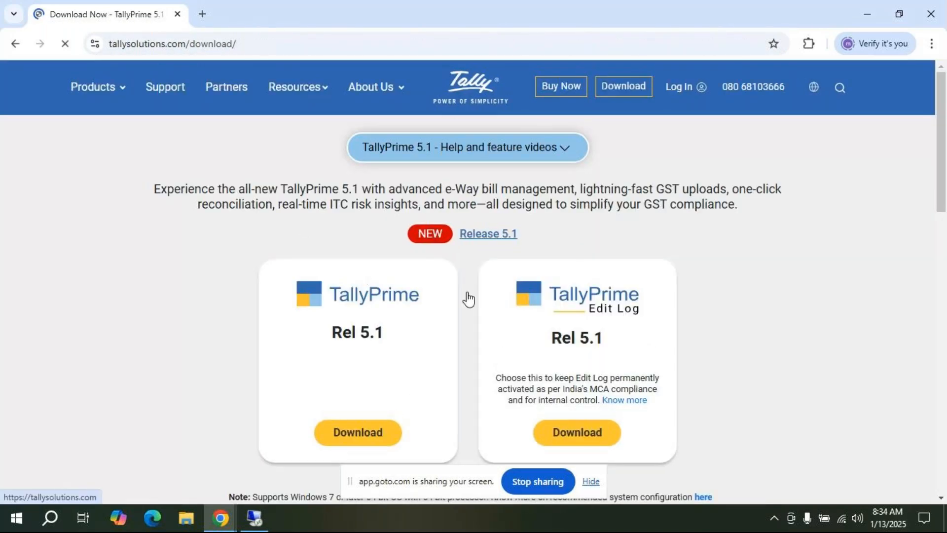
pyautogui.click(637, 88)
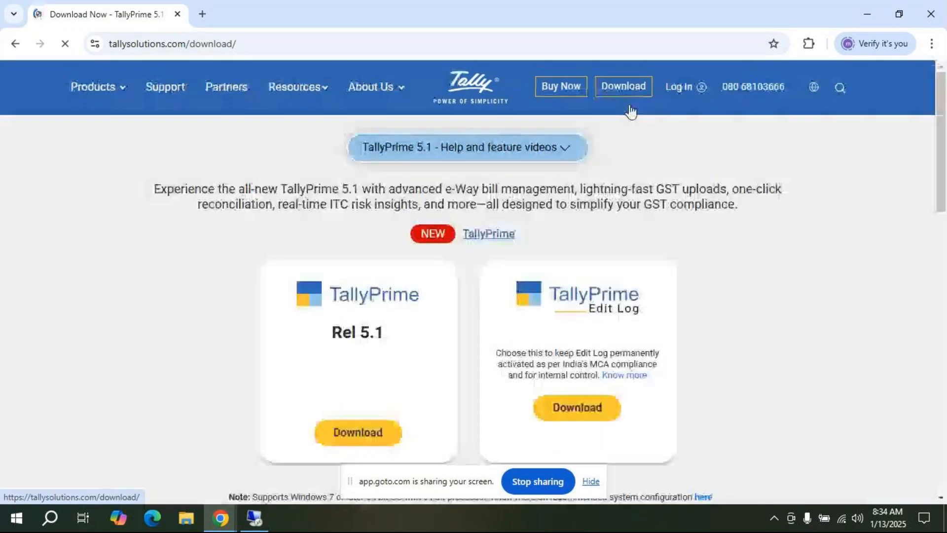
pyautogui.moveTo(941, 169); pyautogui.dragTo(941, 290)
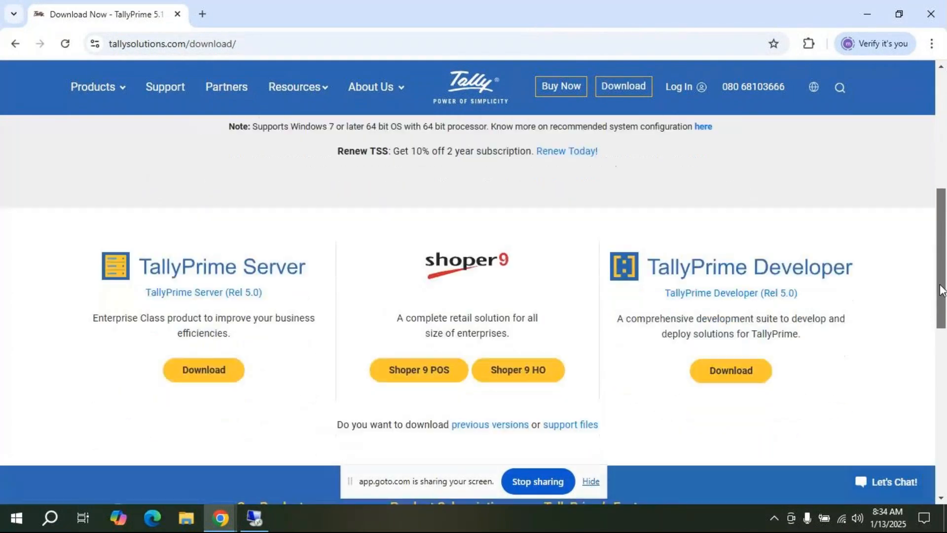
pyautogui.scroll(-2, 940, 295)
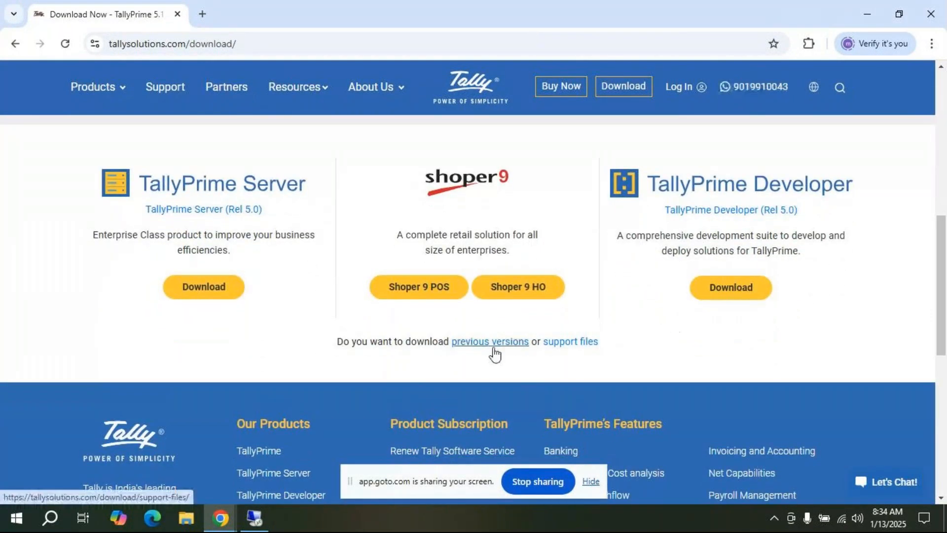
pyautogui.click(502, 344)
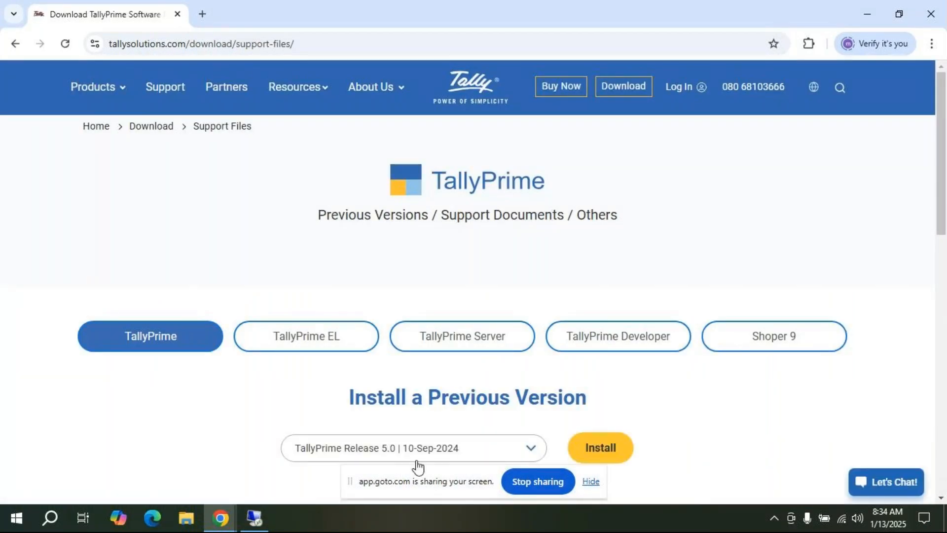
# Step: Choose TallyPrime Release 4.1 | 12-Mar-2024 and download its 42.6 MB setup.exe installer
pyautogui.click(534, 452)
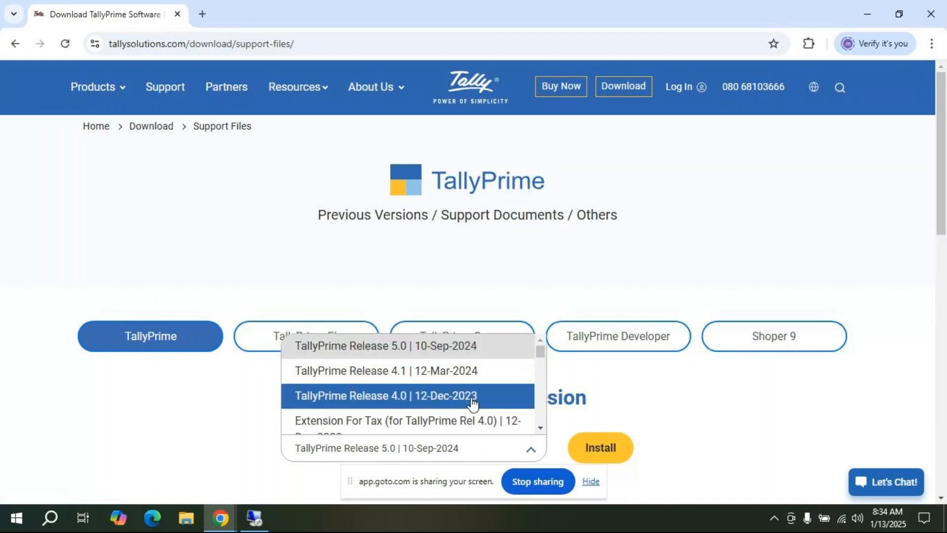
pyautogui.click(463, 374)
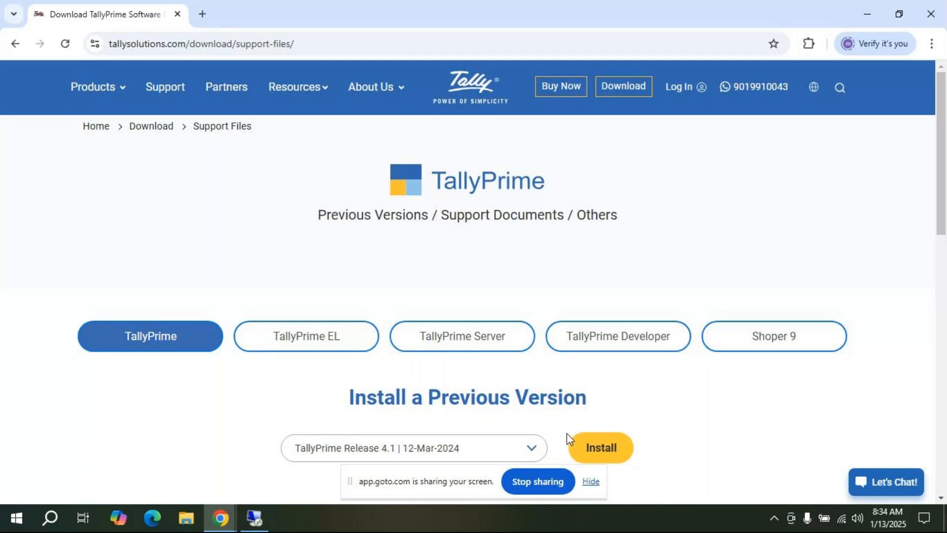
pyautogui.click(601, 448)
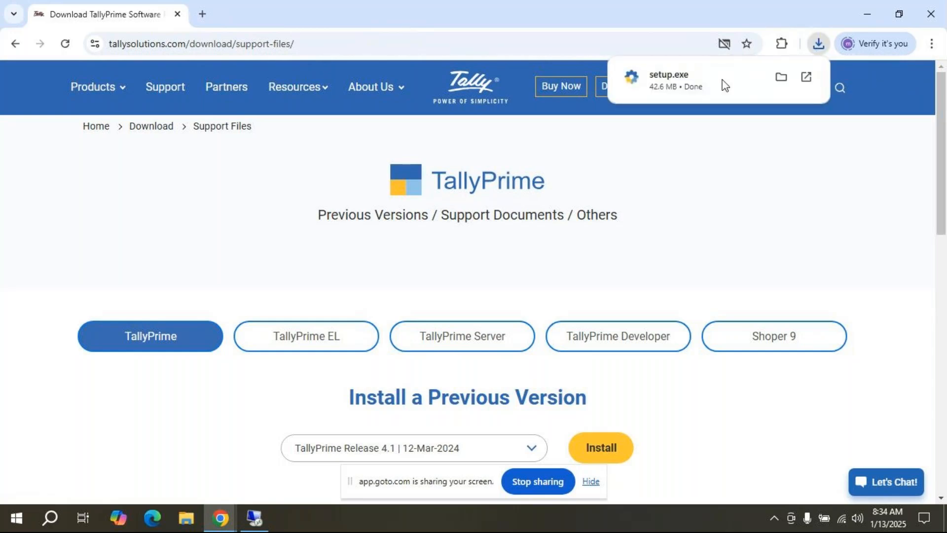
# Step: Run the downloaded setup.exe and install TallyPrime Release 4.1 into C:\Program Files\TallyPrime
pyautogui.click(677, 92)
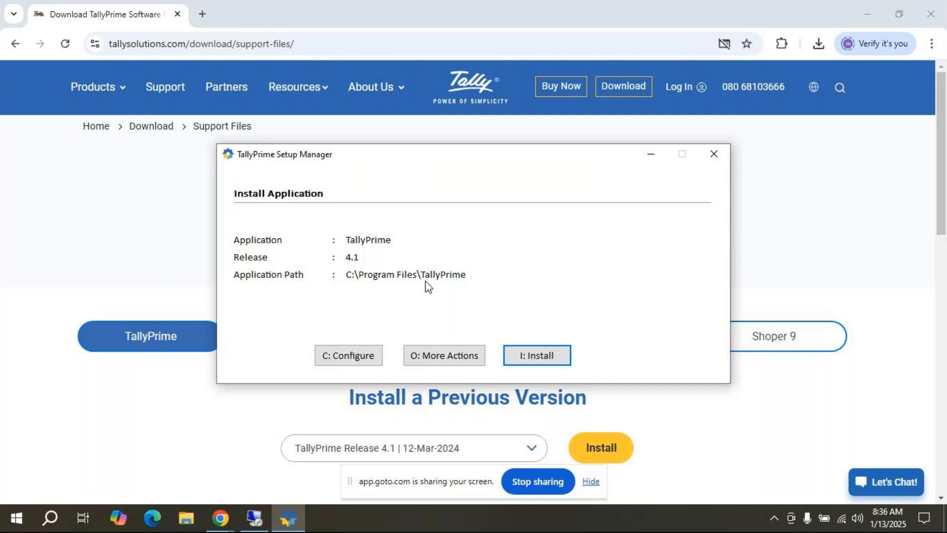
pyautogui.click(551, 364)
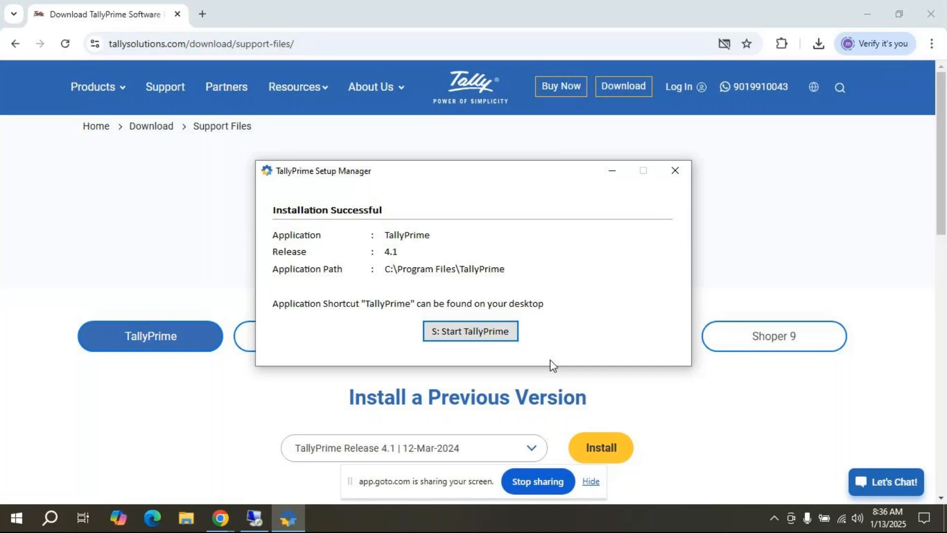
# Step: Start TallyPrime 4.1, deny the firewall alert, accept default startup settings, then return to Chrome's Support Files page
pyautogui.click(470, 337)
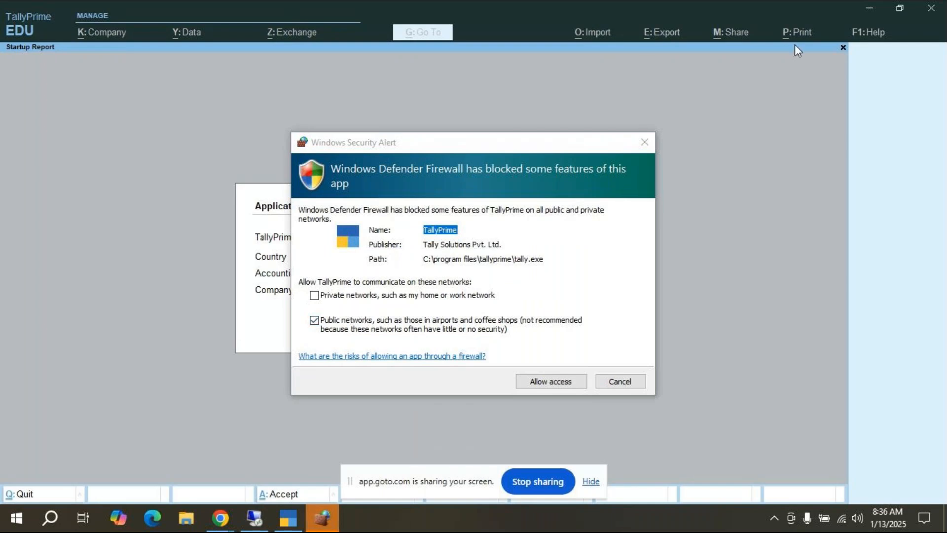
pyautogui.click(648, 143)
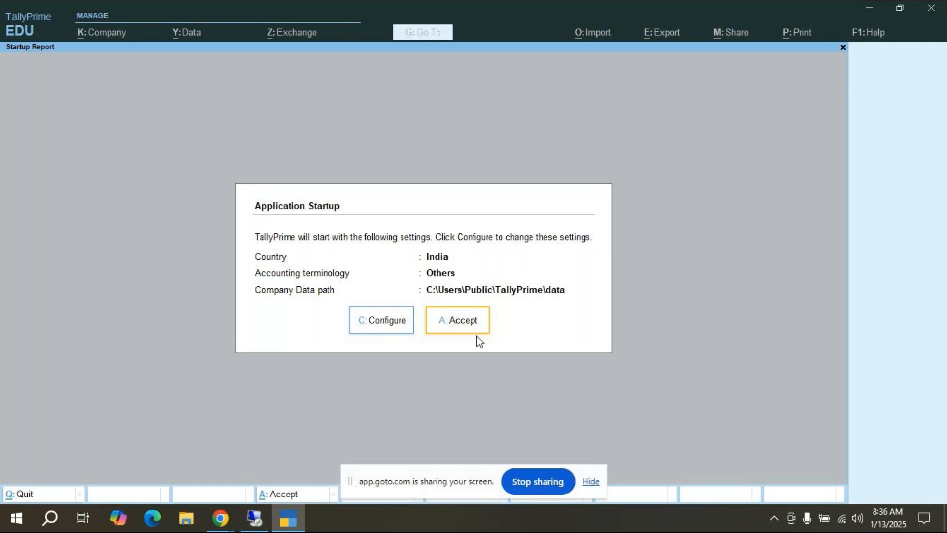
pyautogui.click(466, 323)
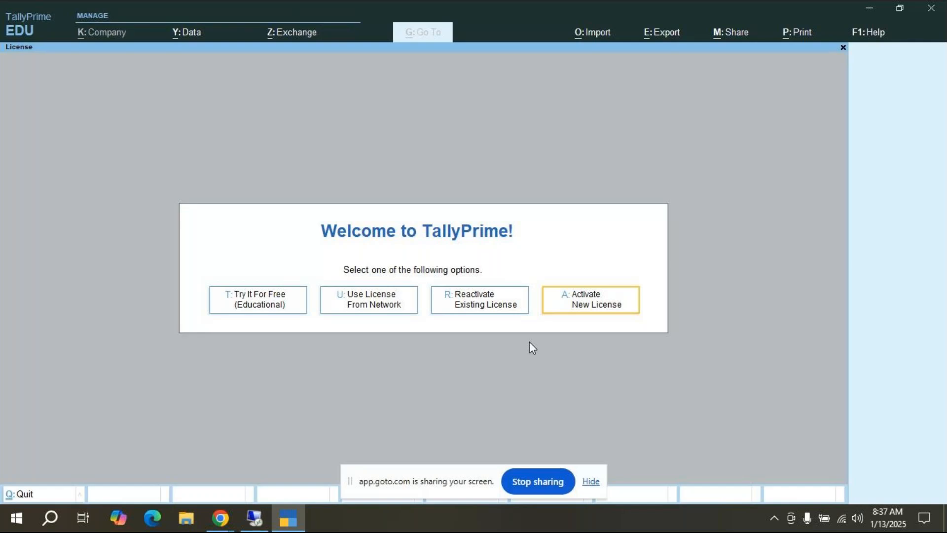
pyautogui.hotkey('alt', 'Tab')
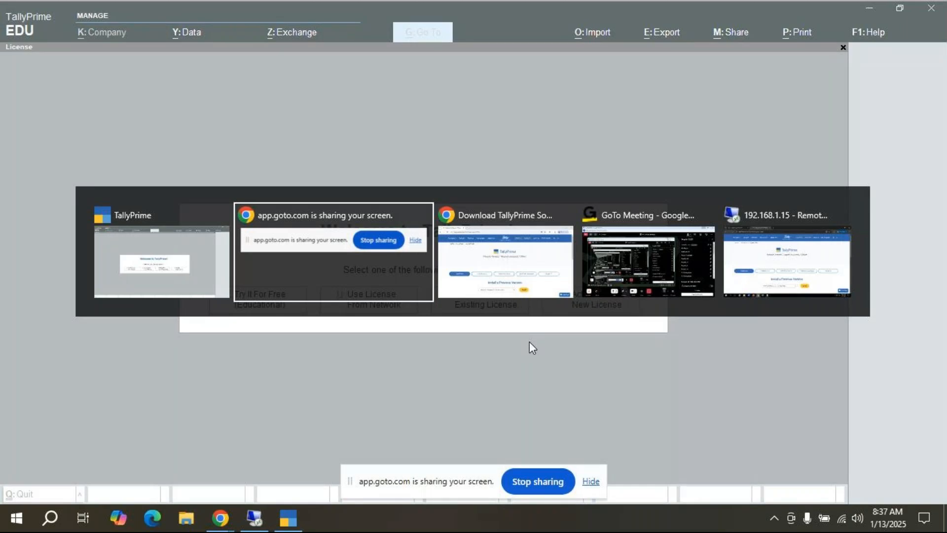
pyautogui.press('Tab')
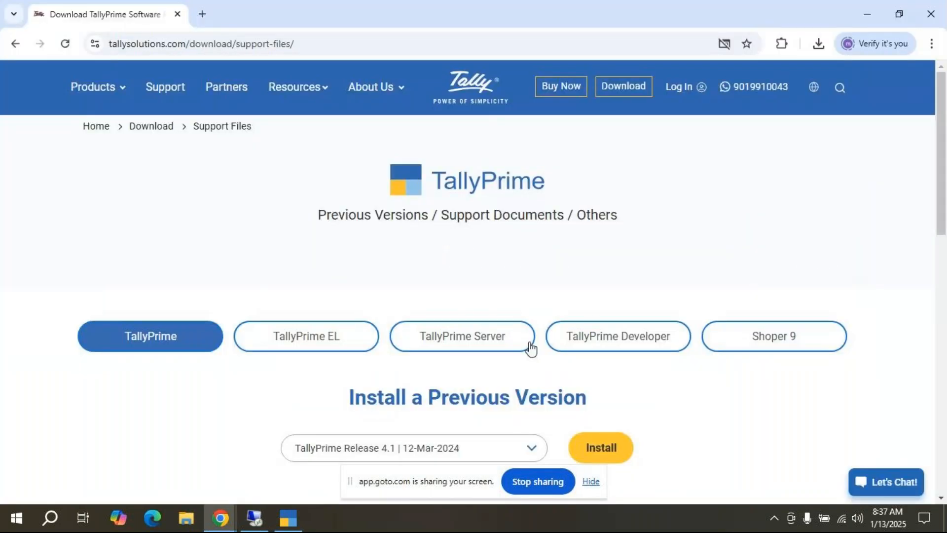
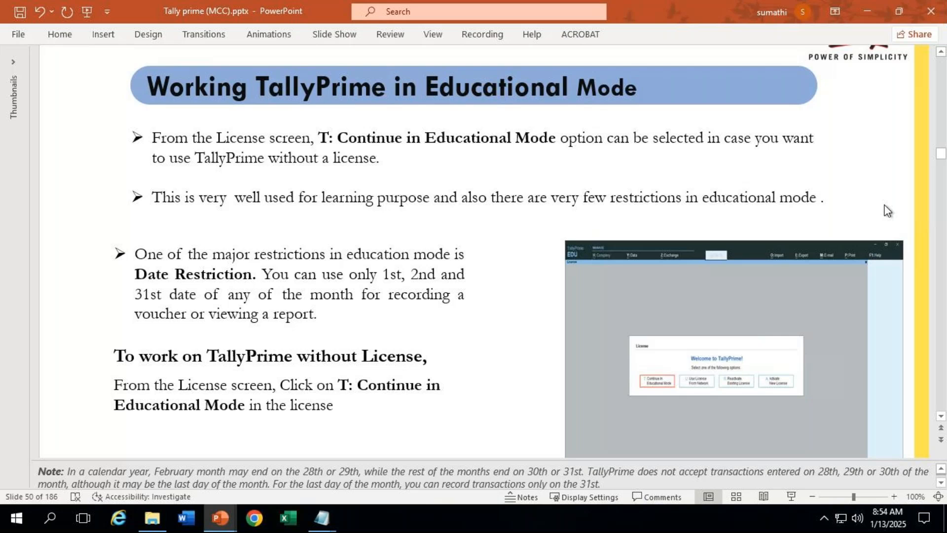
# Step: Scroll the lecture to slide 51 'Company Creation' and cycle through the open windows
pyautogui.scroll(-1, 888, 211)
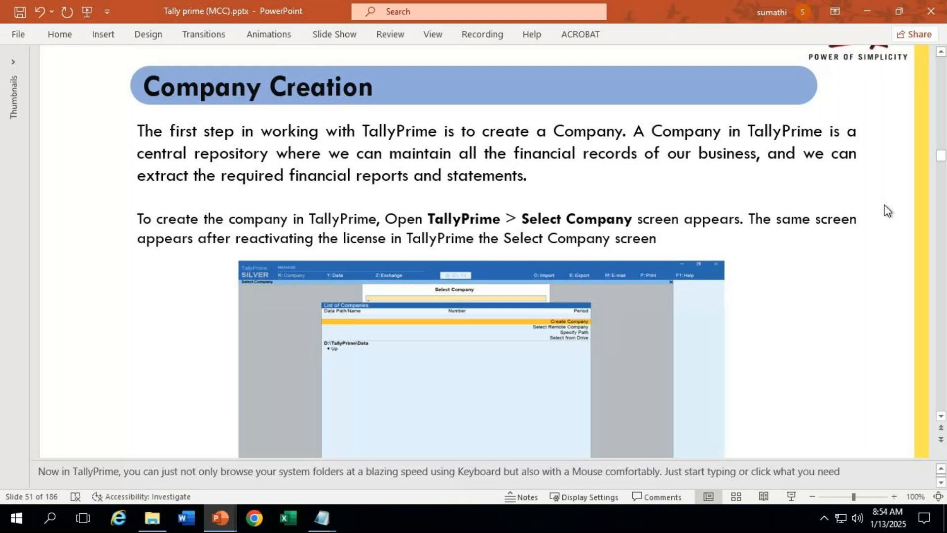
pyautogui.hotkey('alt', 'Tab')
pyautogui.hotkey('alt', 'Tab')
pyautogui.hotkey('alt', 'Tab')
pyautogui.hotkey('alt', 'Tab')
pyautogui.hotkey('alt', 'Tab')
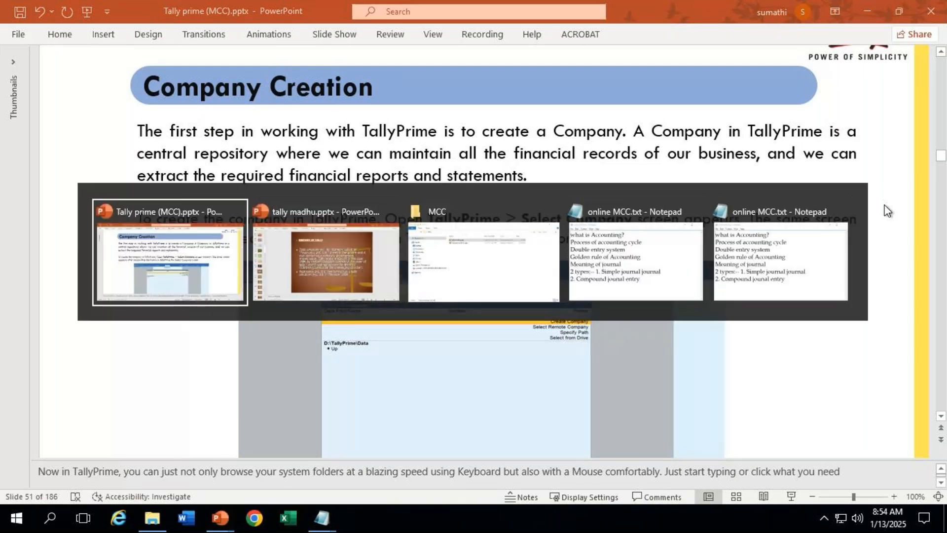
pyautogui.hotkey('alt', 'Tab')
pyautogui.hotkey('alt', 'Tab')
pyautogui.hotkey('alt', 'Tab')
pyautogui.hotkey('alt', 'Tab')
pyautogui.hotkey('alt', 'Tab')
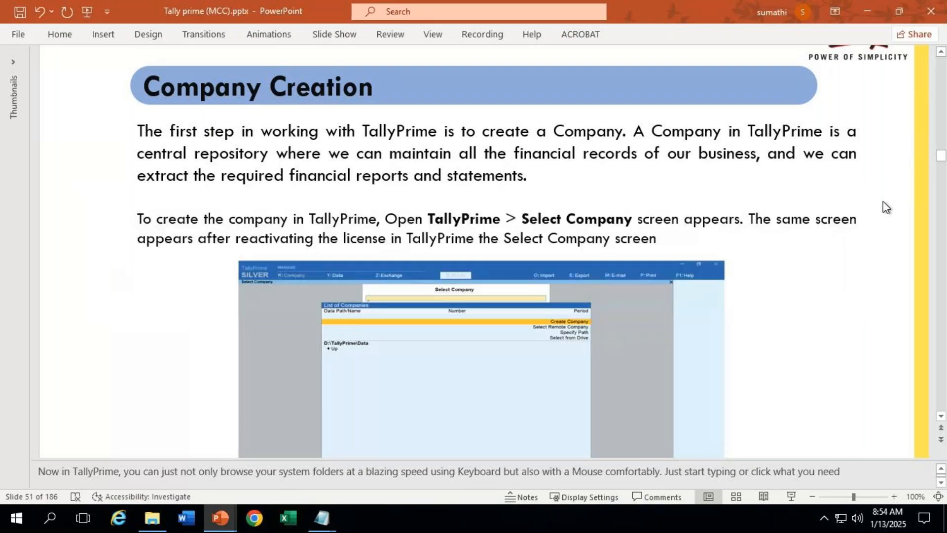
pyautogui.moveTo(611, 10)
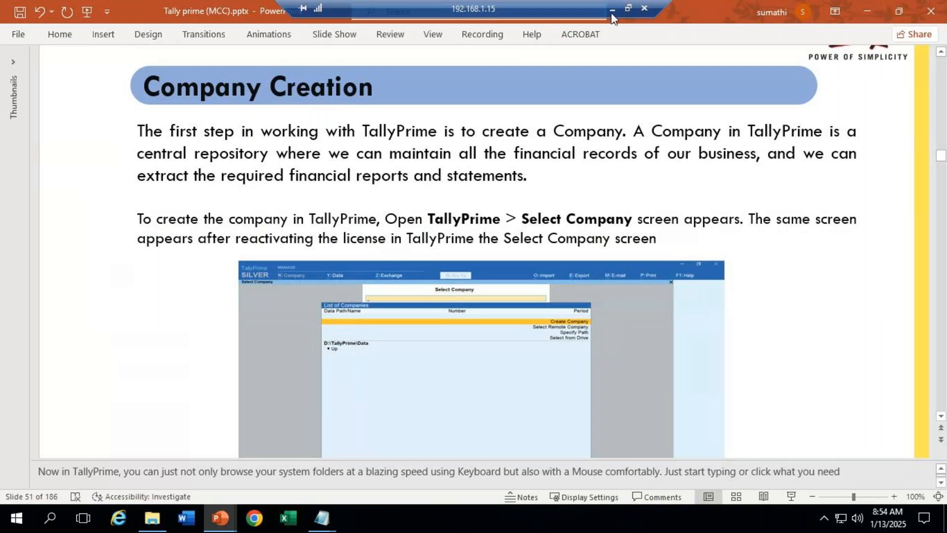
# Step: Switch to the local TallyPrime and choose 'Try It For Free (Educational)'
pyautogui.click(612, 9)
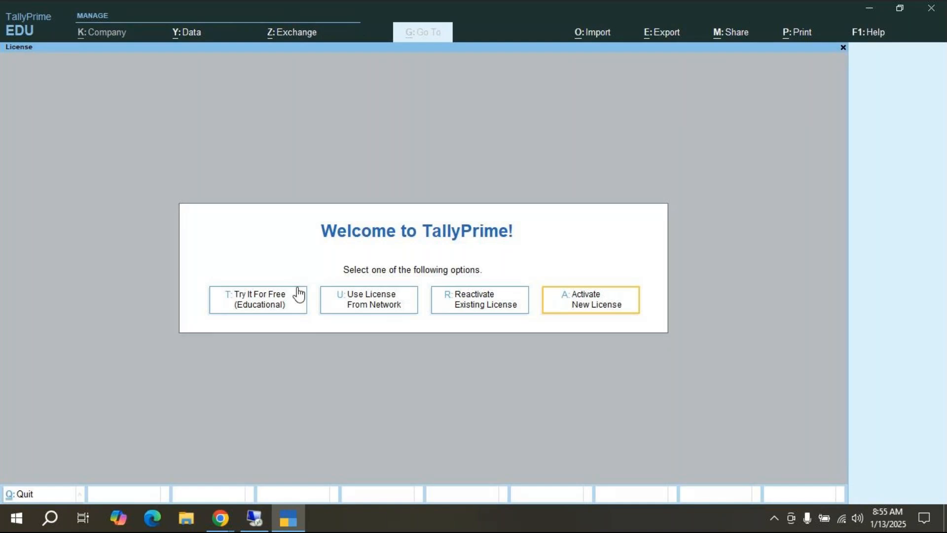
pyautogui.click(258, 303)
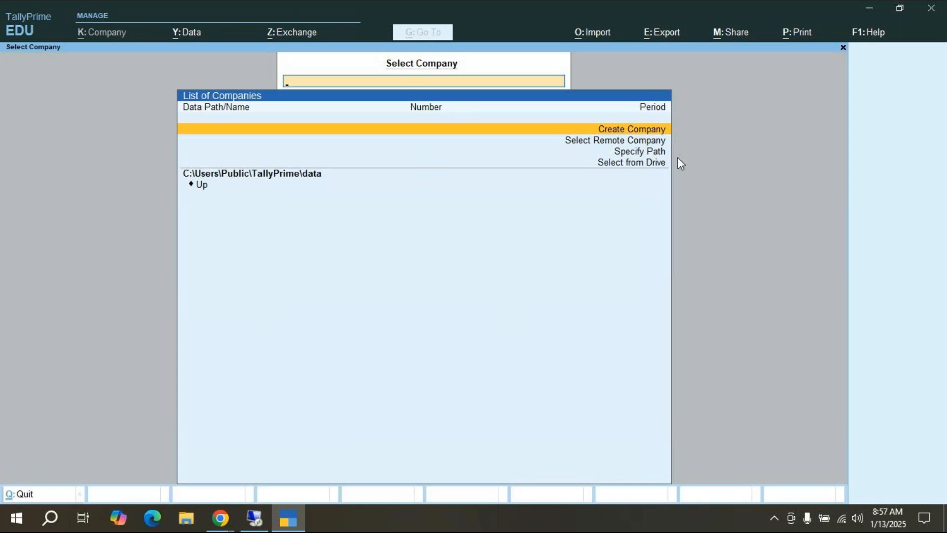
# Step: Step through the Select Company options, then choose Create Company
pyautogui.press('Down')
pyautogui.press('Down')
pyautogui.press('Down')
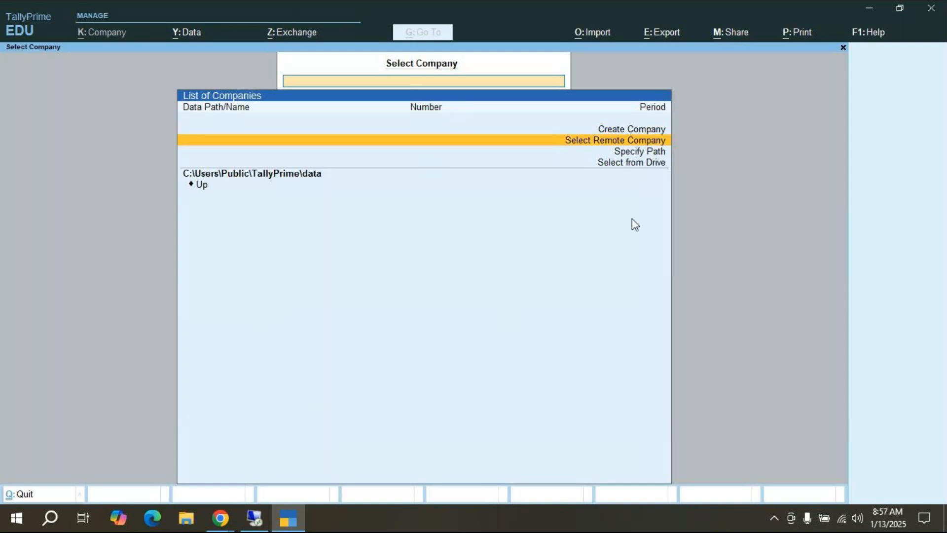
pyautogui.press('Up')
pyautogui.press('Up')
pyautogui.press('Up')
pyautogui.press('Down')
pyautogui.press('Down')
pyautogui.press('Down')
pyautogui.press('Up')
pyautogui.press('Up')
pyautogui.press('Up')
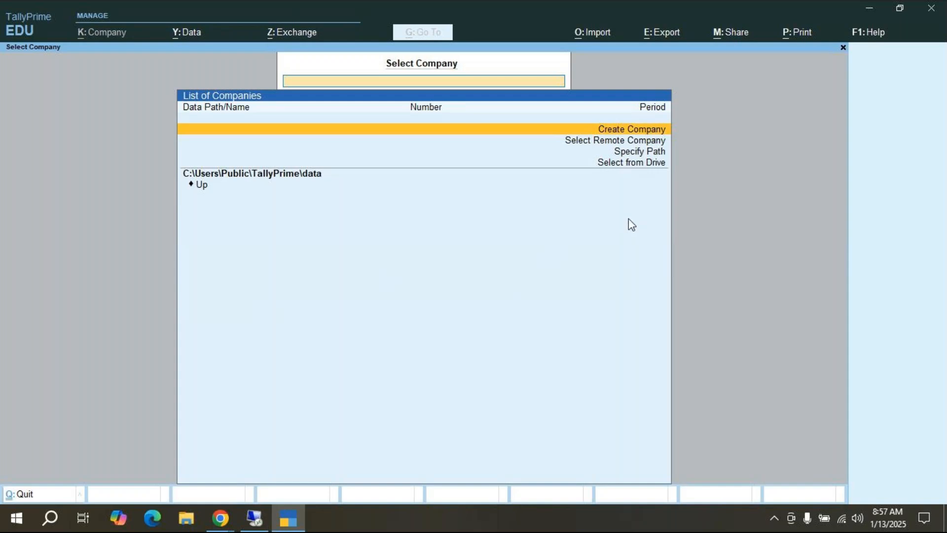
pyautogui.press('Return')
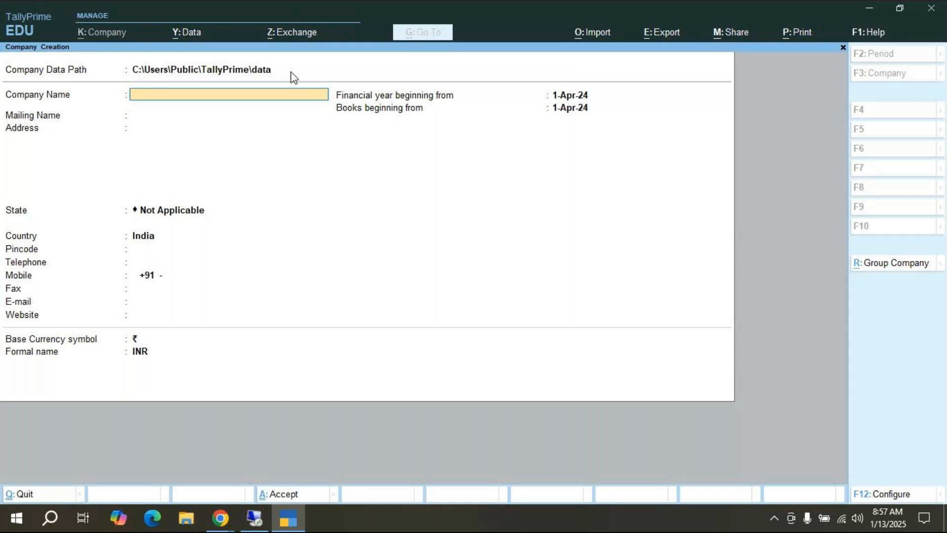
# Step: Enter 'Sathya Dealers' as the company name so the mailing name fills in to match
pyautogui.write('M')
pyautogui.press('BackSpace')
pyautogui.write('Sathya Dealers')
pyautogui.press('Return')
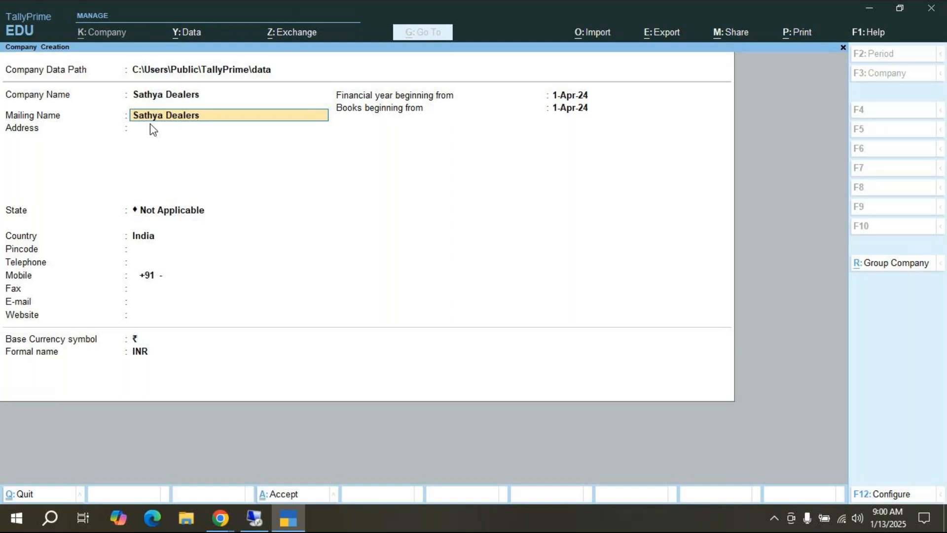
# Step: Accept the mailing name and type the first address line with house number, cross and road
pyautogui.press('Return')
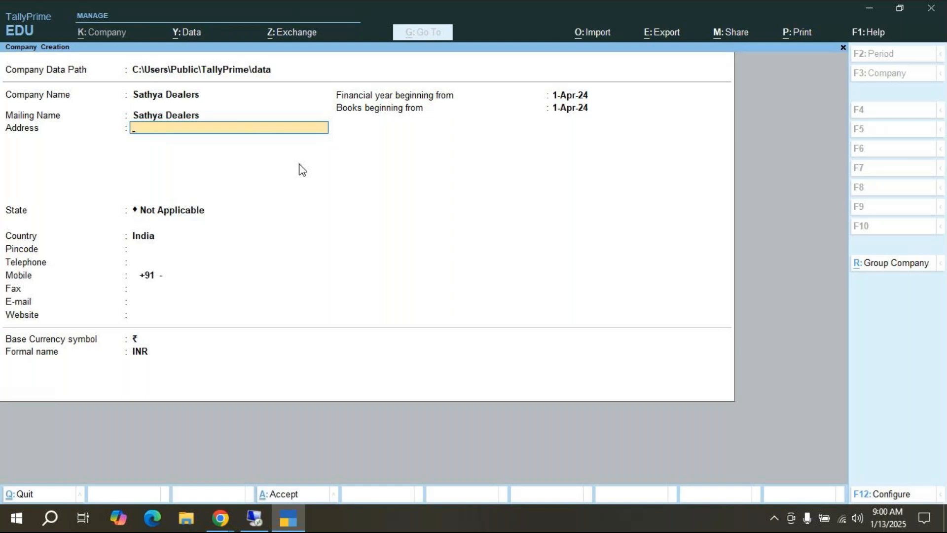
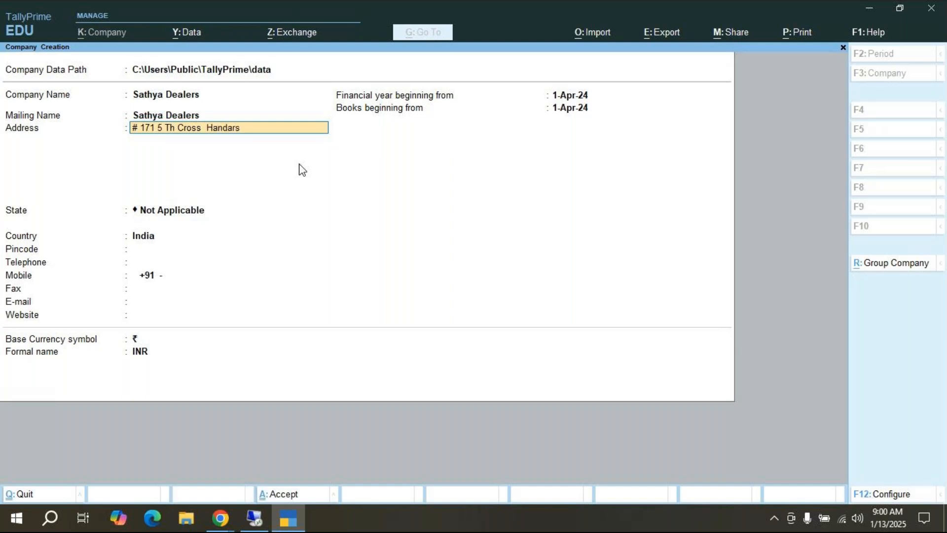
pyautogui.press('Return')
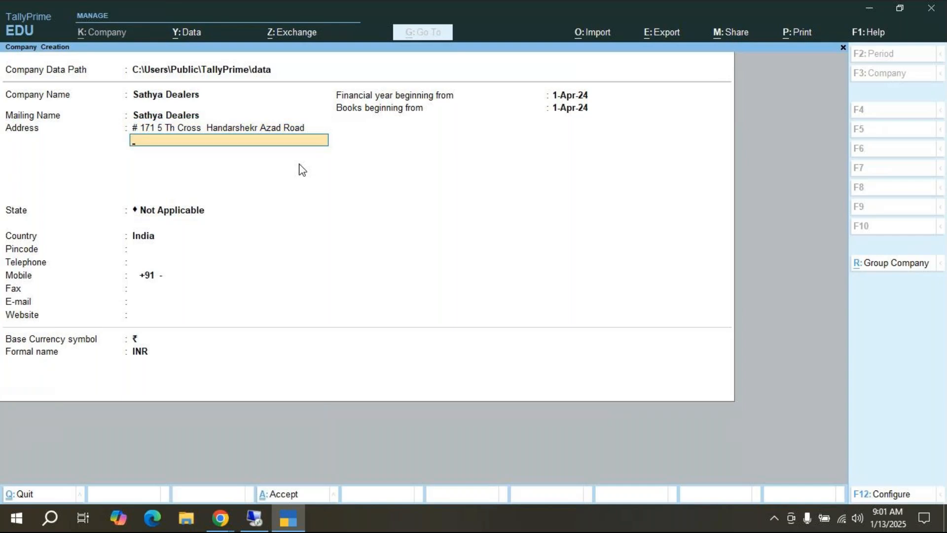
# Step: Type the locality and city as the second address line, fixing typos
pyautogui.write('H')
pyautogui.press('BackSpace')
pyautogui.write('Jaya')
pyautogui.press('BackSpace')
pyautogui.press('BackSpace')
pyautogui.press('BackSpace')
pyautogui.write('Hanumanth Nagar Ben')
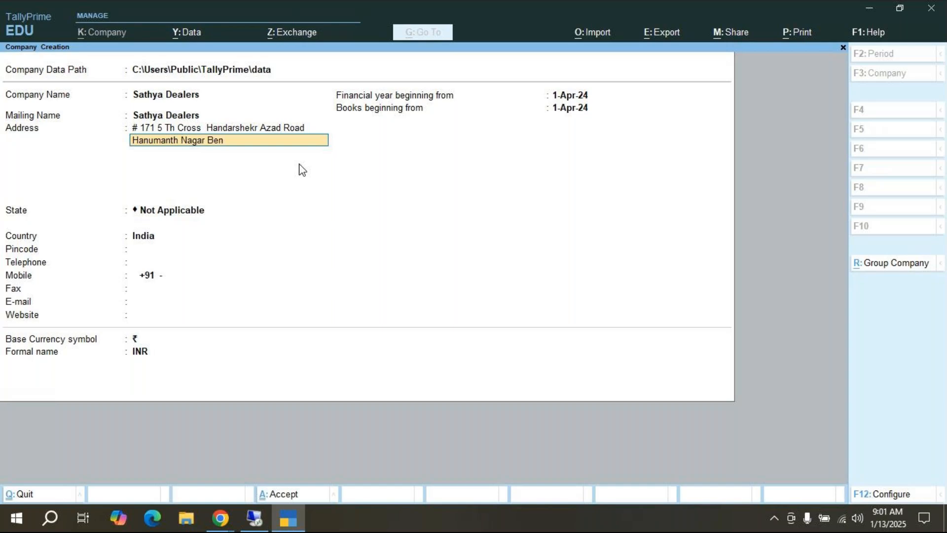
pyautogui.write('galuru-98')
pyautogui.press('BackSpace')
# Step: Correct the street name spelling in the first address line, then advance to the State list
pyautogui.press('Up')
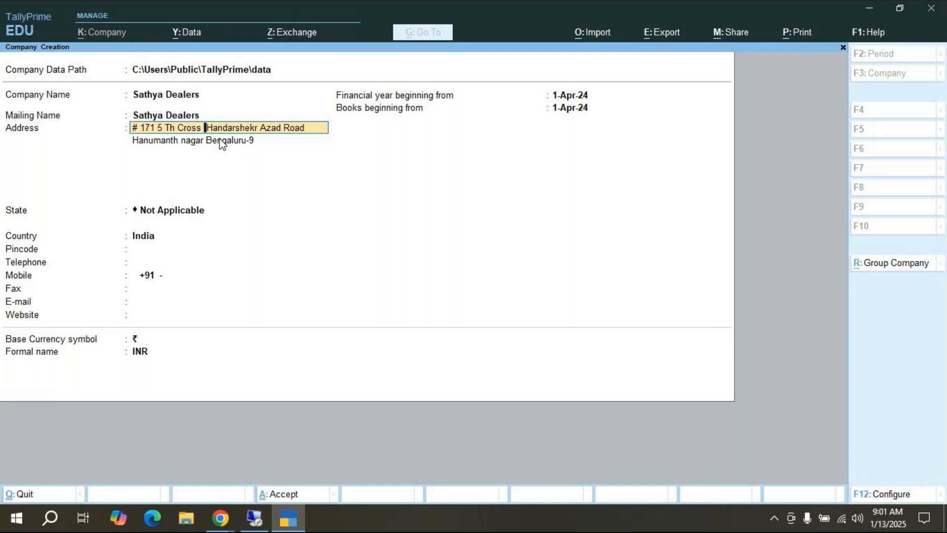
pyautogui.write('C')
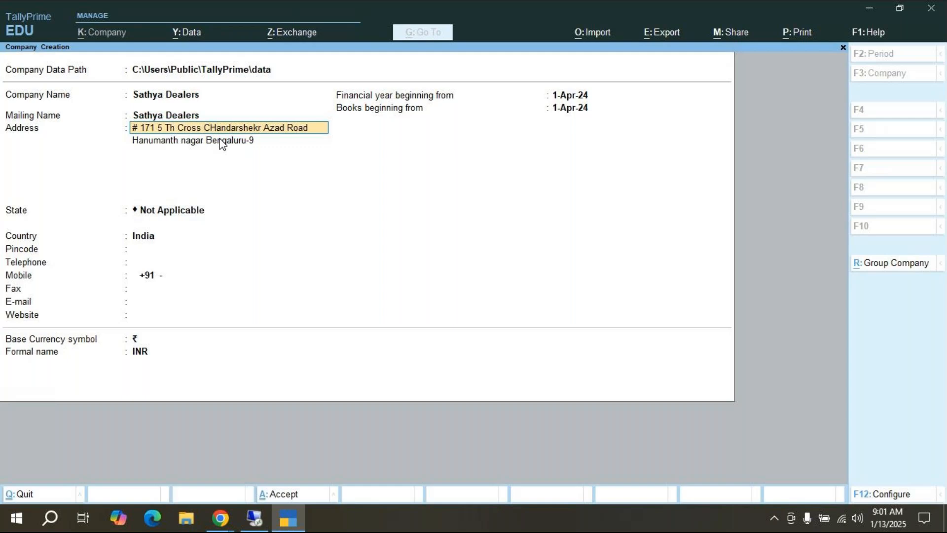
pyautogui.press('Delete')
pyautogui.write('h')
pyautogui.press('Return')
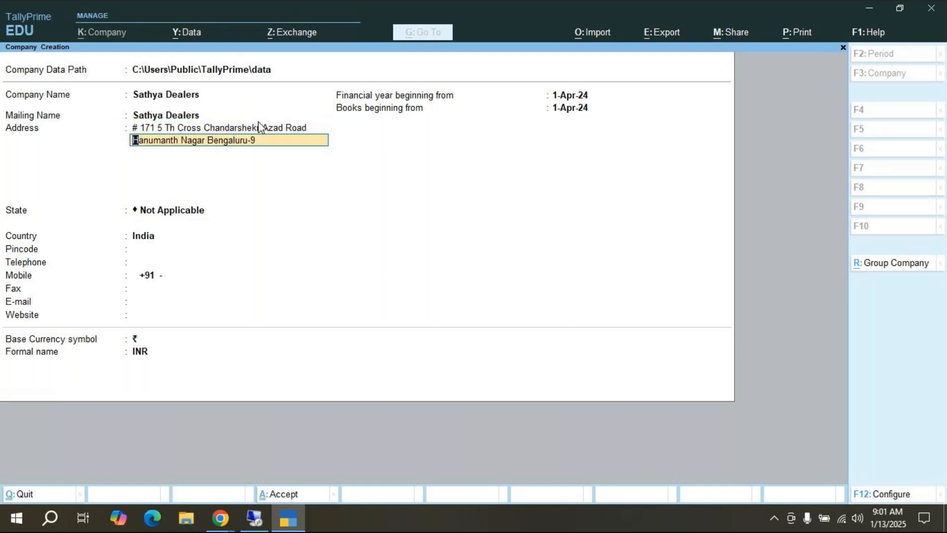
pyautogui.press('Return')
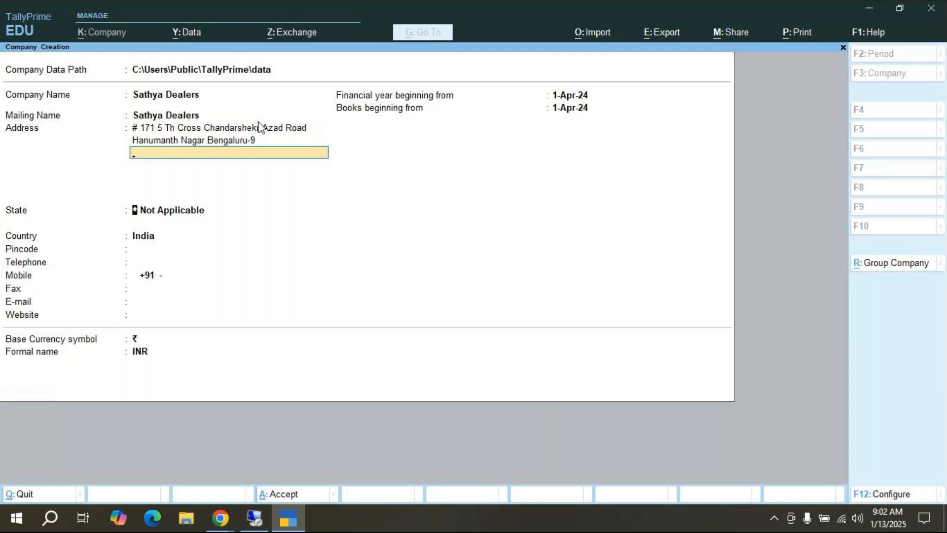
pyautogui.press('Return')
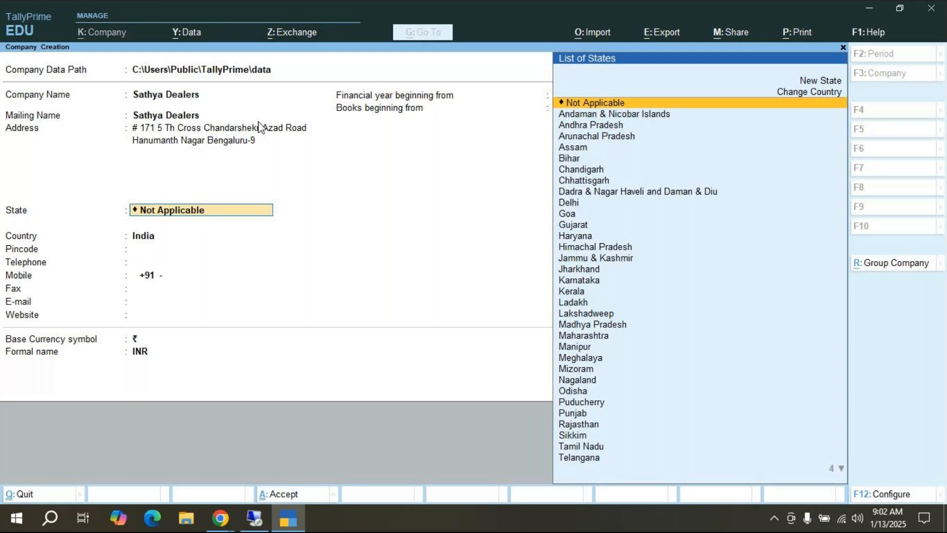
# Step: Choose Karnataka as the state, enter the pincode, and begin the company's telephone number
pyautogui.press('Down')
pyautogui.press('Down')
pyautogui.press('Down')
pyautogui.press('Down')
pyautogui.press('Down')
pyautogui.press('Down')
pyautogui.press('Down')
pyautogui.press('Down')
pyautogui.press('Down')
pyautogui.press('Down')
pyautogui.press('Down')
pyautogui.press('Down')
pyautogui.press('Down')
pyautogui.press('Down')
pyautogui.press('Down')
pyautogui.press('Down')
pyautogui.press('Down')
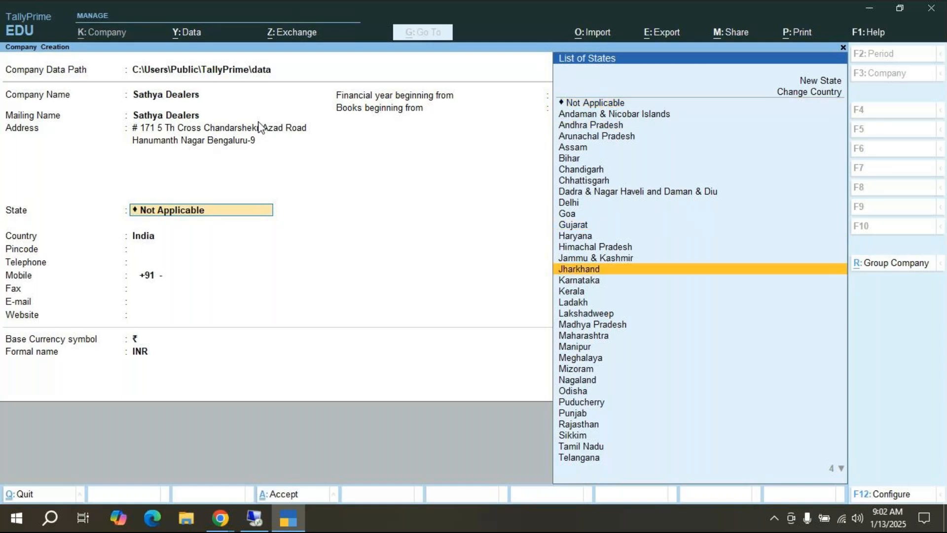
pyautogui.press('Up')
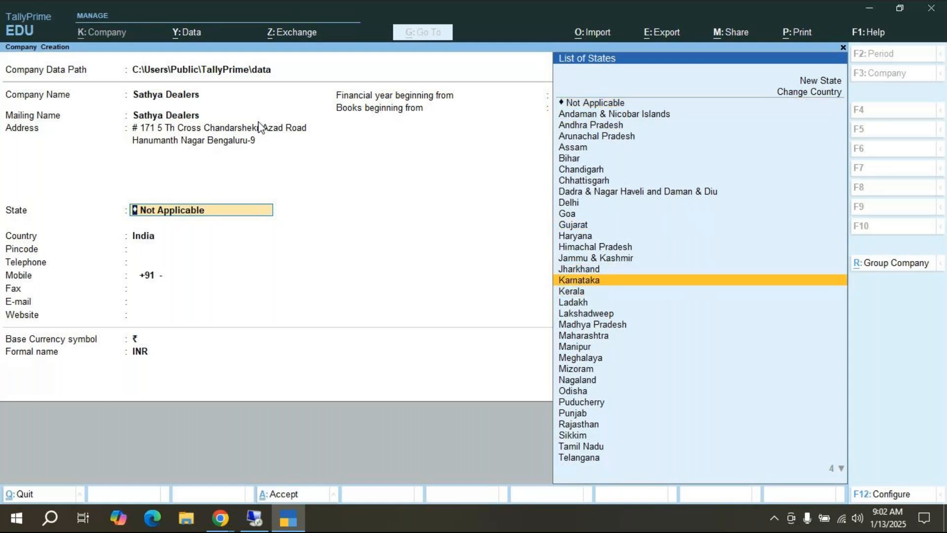
pyautogui.press('Return')
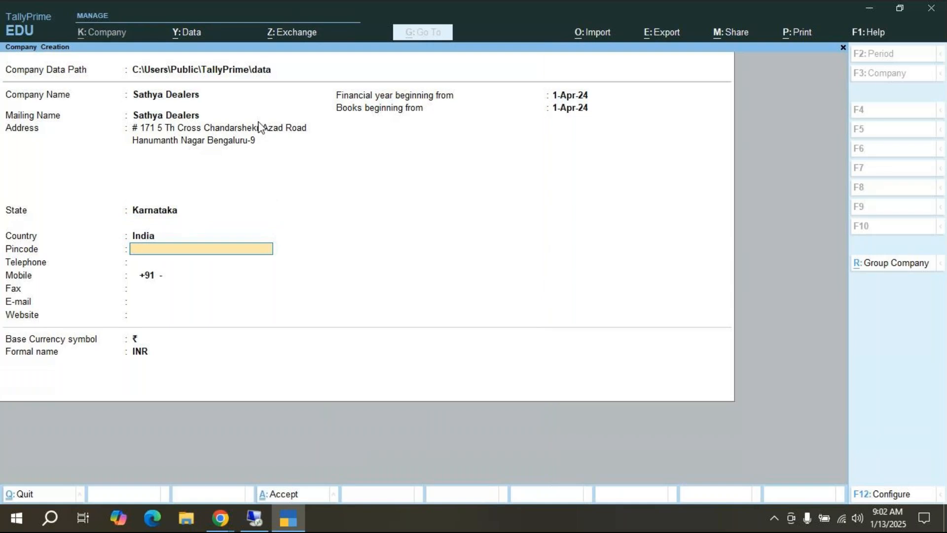
pyautogui.write('560098')
pyautogui.press('Return')
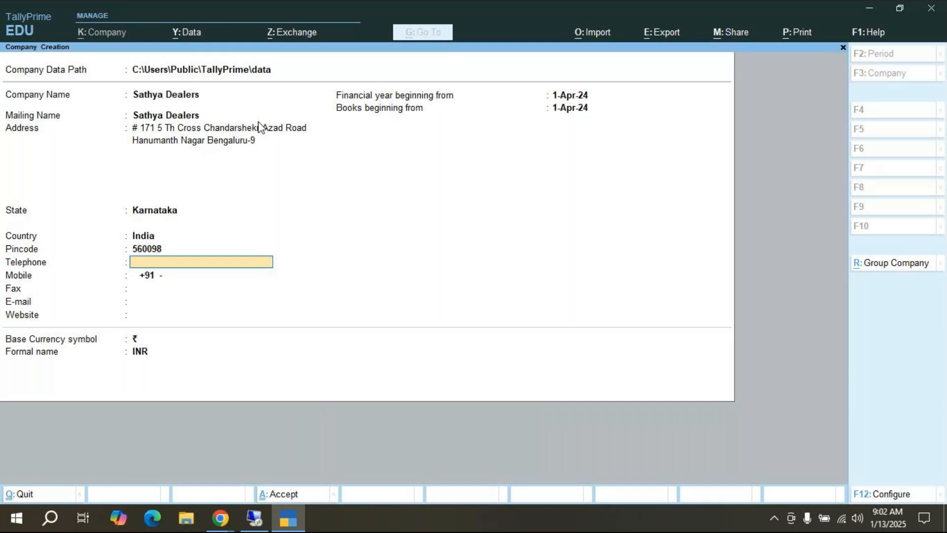
# Step: Enter the company's mobile number and leave Fax empty
pyautogui.press('Return')
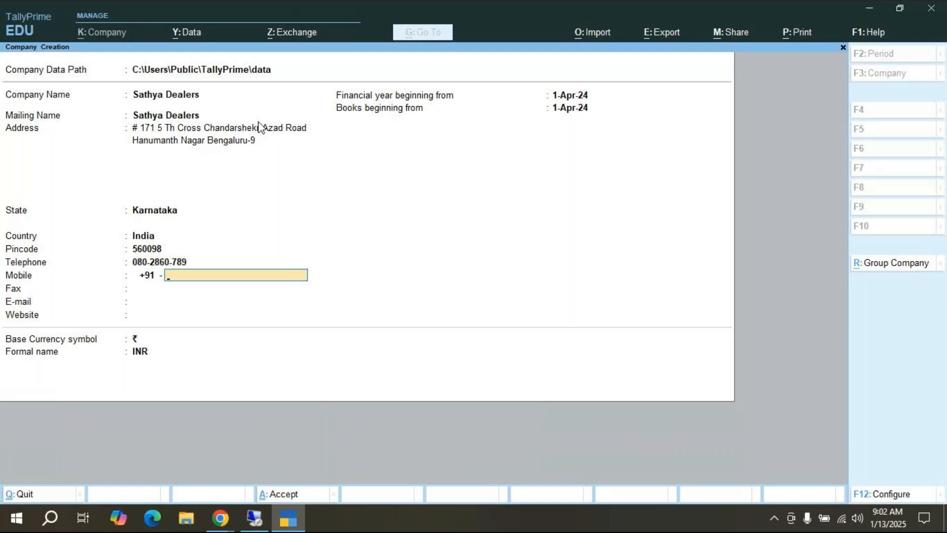
pyautogui.press('Return')
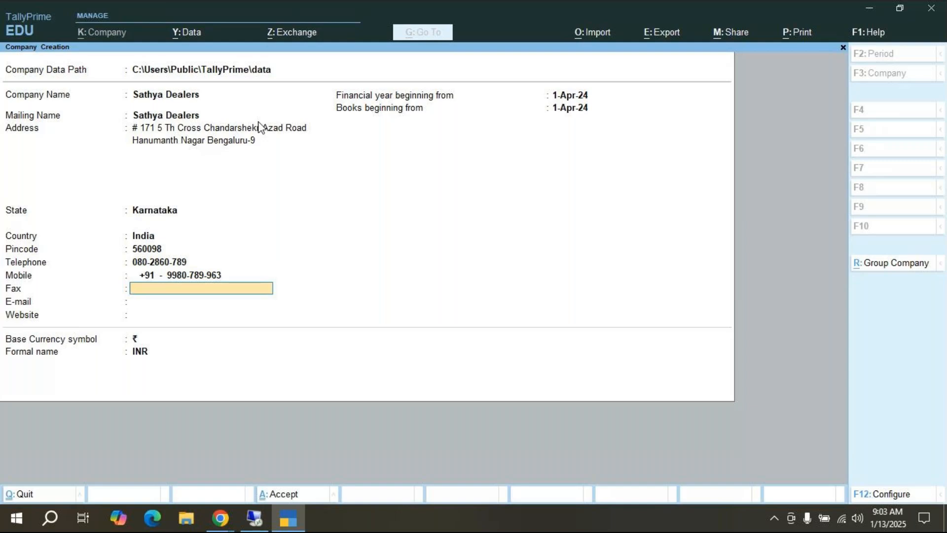
pyautogui.press('Return')
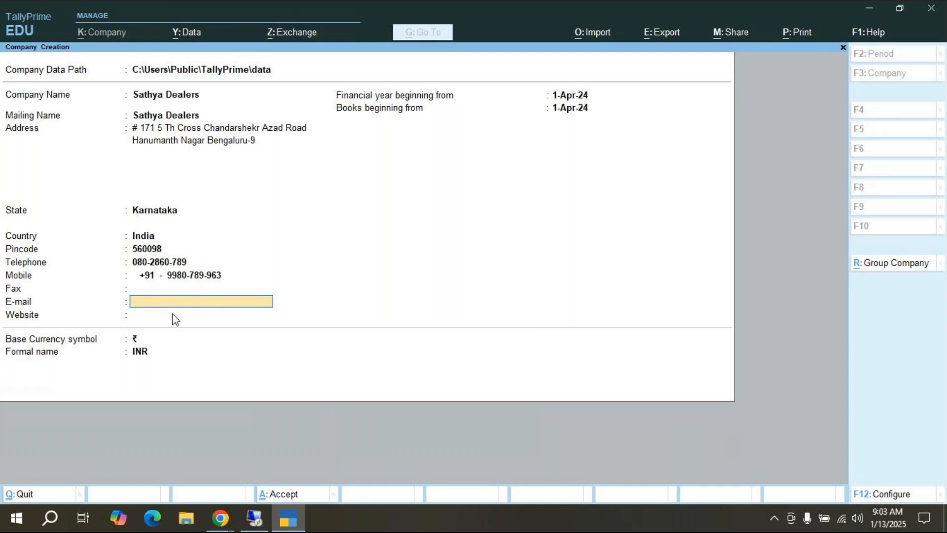
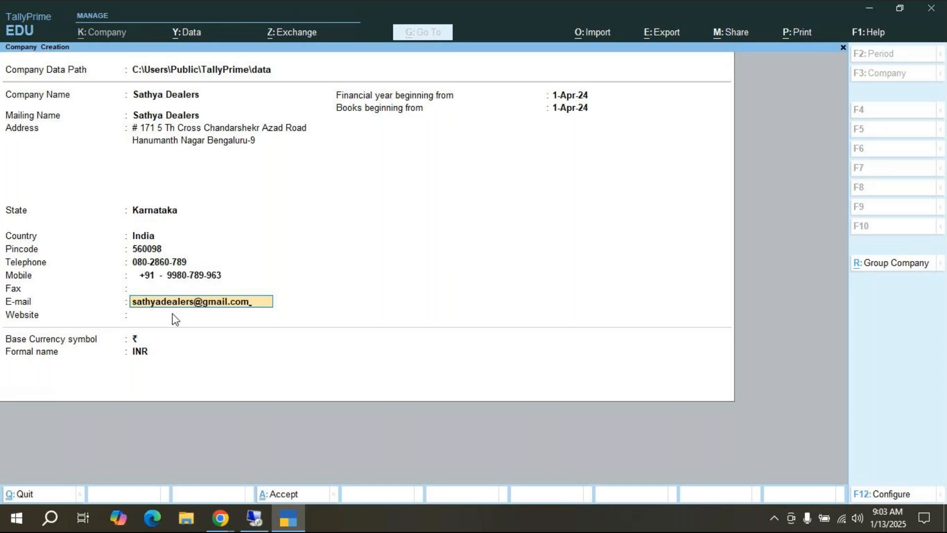
pyautogui.press('Return')
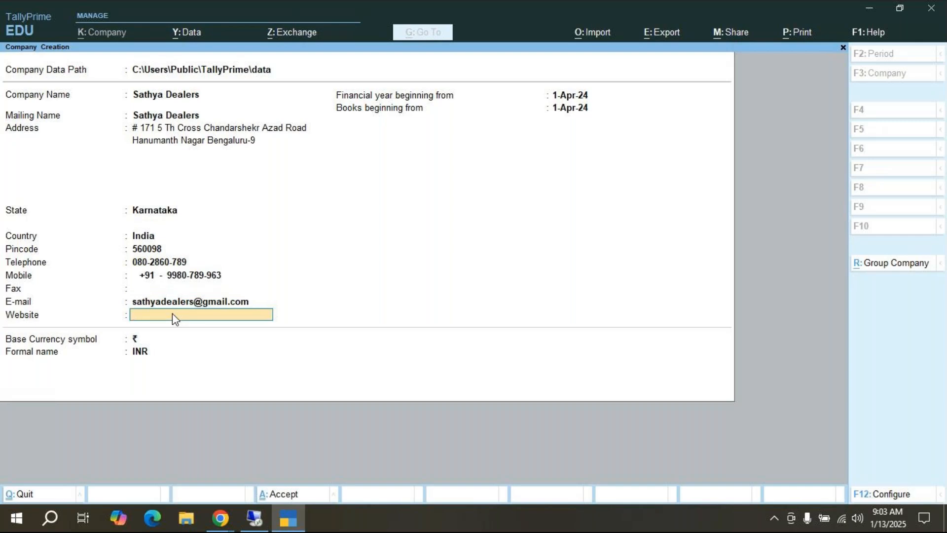
pyautogui.write('www.sathyadealers.com')
pyautogui.press('Return')
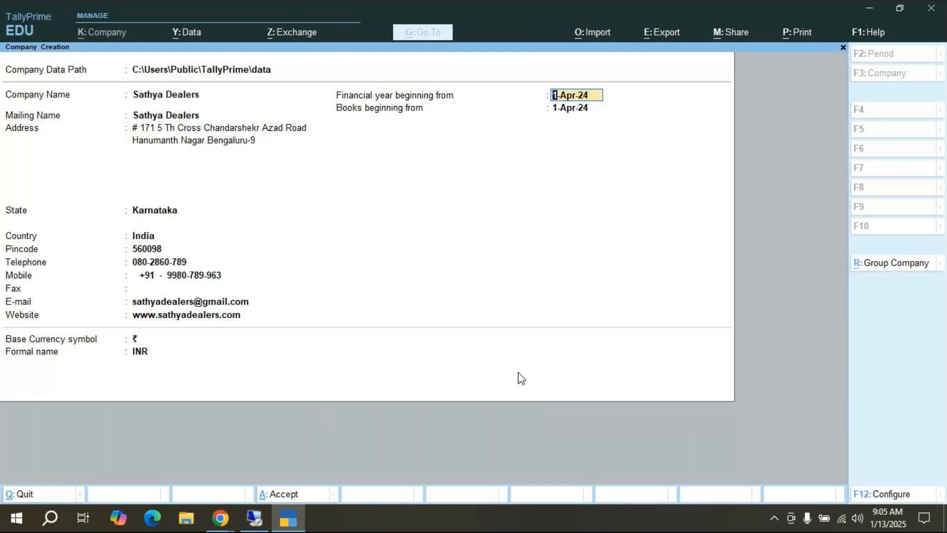
# Step: Open the company Configuration options for the new company
pyautogui.click(893, 494)
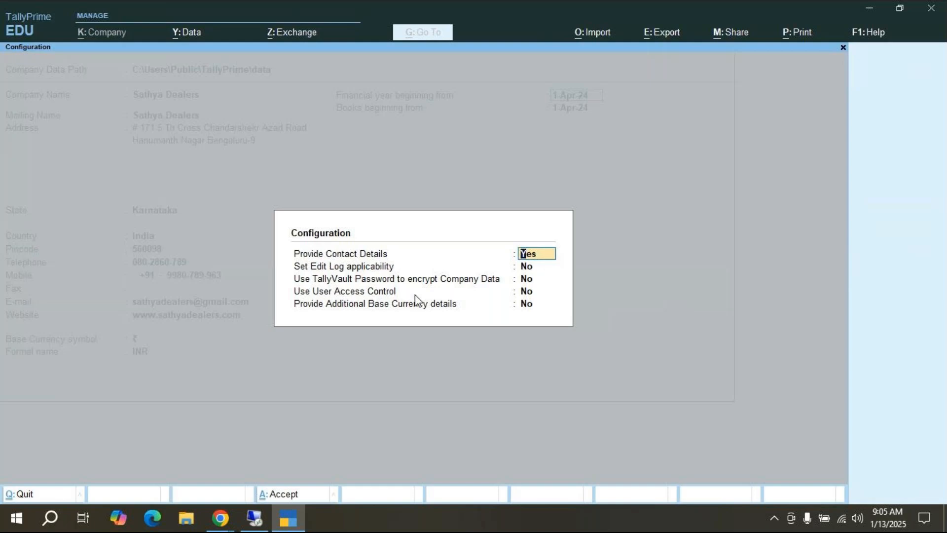
# Step: Set TallyVault, User Access Control and Additional Base Currency details to Yes in Configuration
pyautogui.click(525, 280)
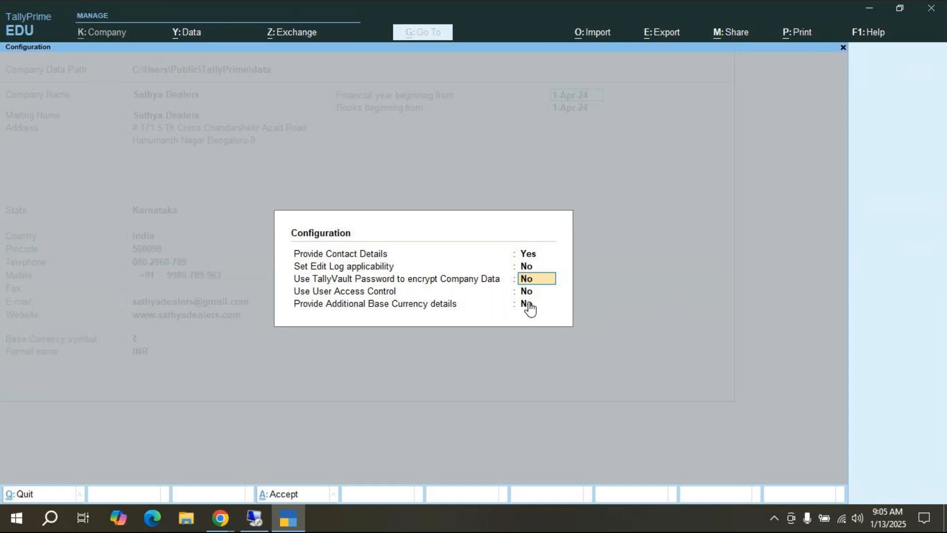
pyautogui.write('yes')
pyautogui.press('Return')
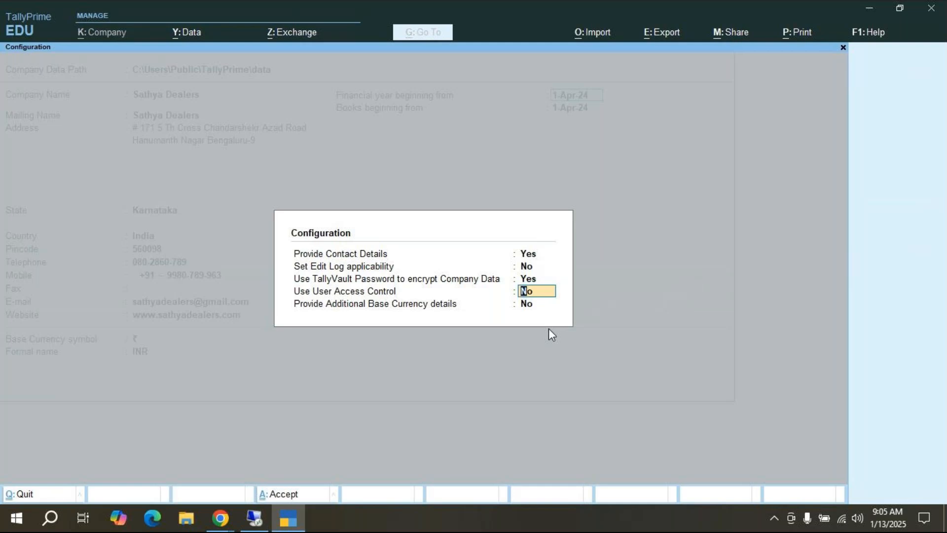
pyautogui.write('yes')
pyautogui.press('Return')
pyautogui.write('yes')
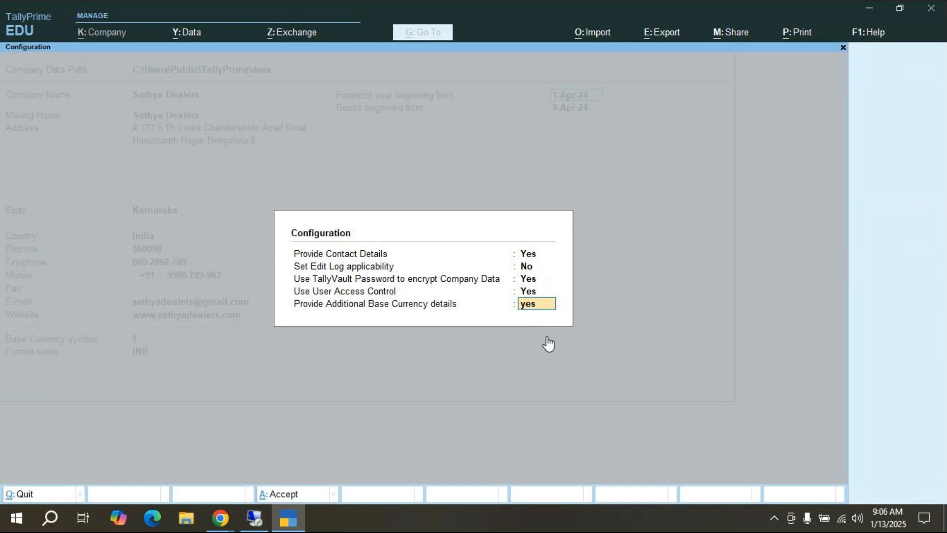
pyautogui.press('Return')
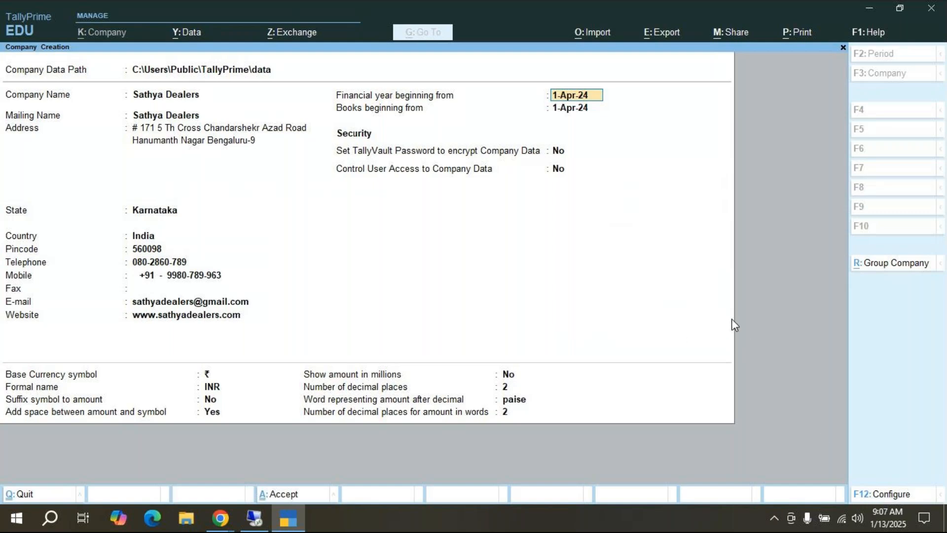
# Step: Enter 1-9 as the Books beginning from date, giving 1-Sep-23
pyautogui.press('Return')
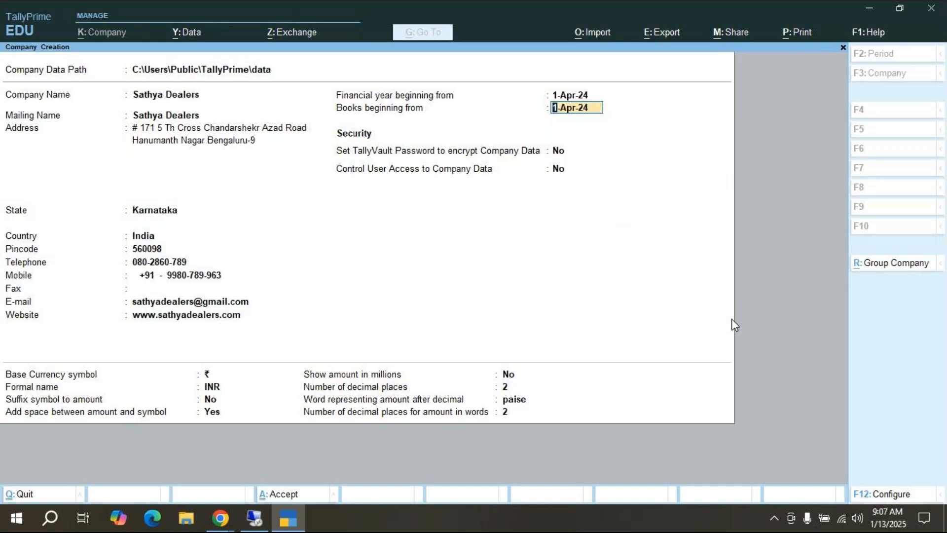
pyautogui.write('1-9')
pyautogui.press('Return')
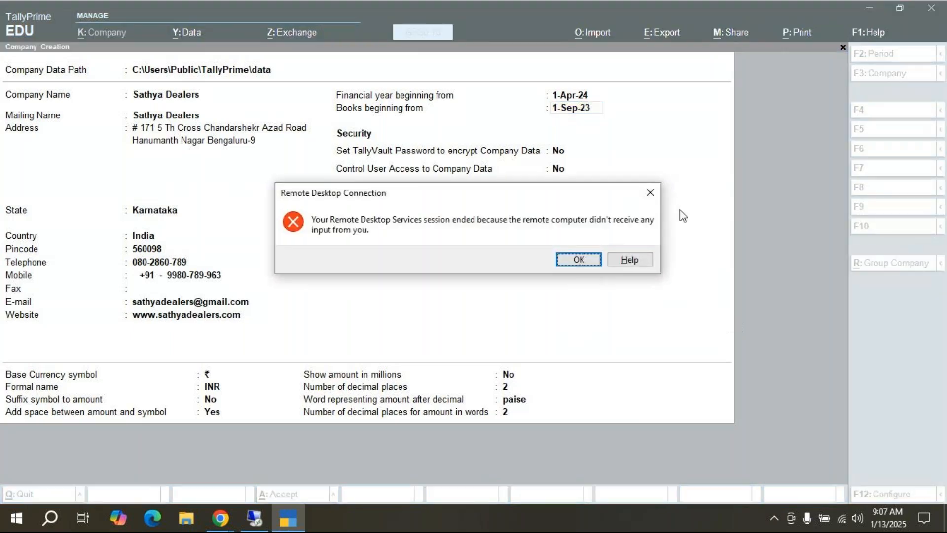
# Step: Close the Remote Desktop session-ended error and minimize the Remote Desktop Connection window
pyautogui.click(656, 198)
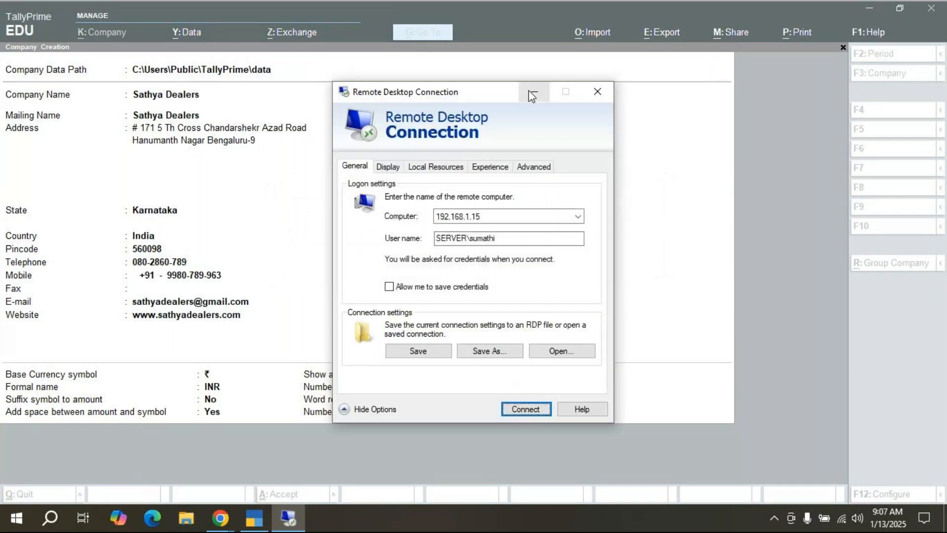
pyautogui.click(534, 93)
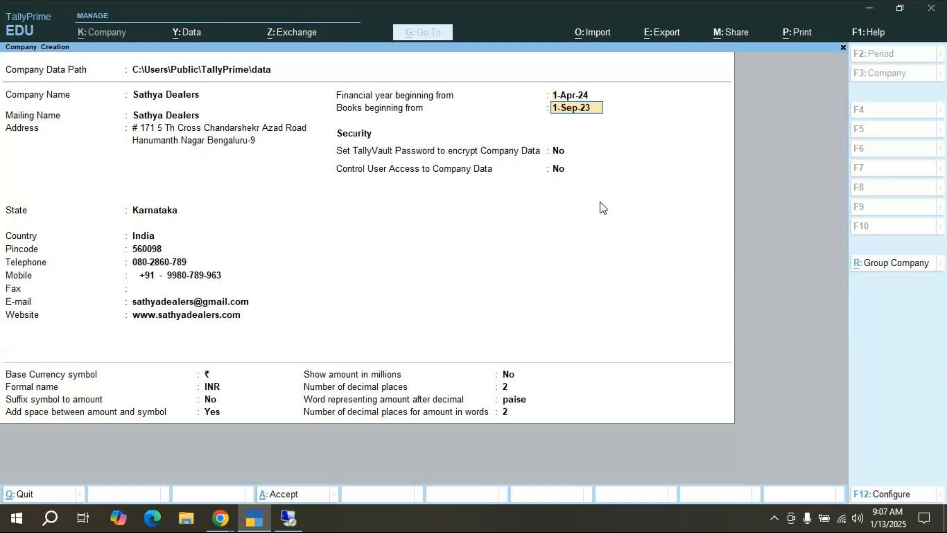
# Step: Re-enter Books beginning from as 1-4-2024 and move on past the security fields
pyautogui.press('Up')
pyautogui.press('Return')
pyautogui.write('1-4')
pyautogui.write('-23')
pyautogui.press('BackSpace')
pyautogui.write('1-4-2024')
pyautogui.press('Return')
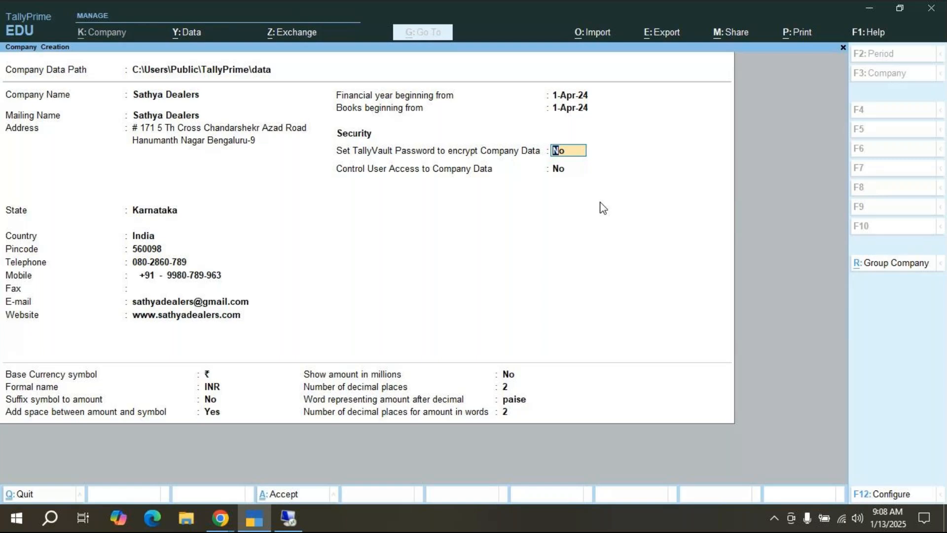
pyautogui.press('Return')
pyautogui.press('Return')
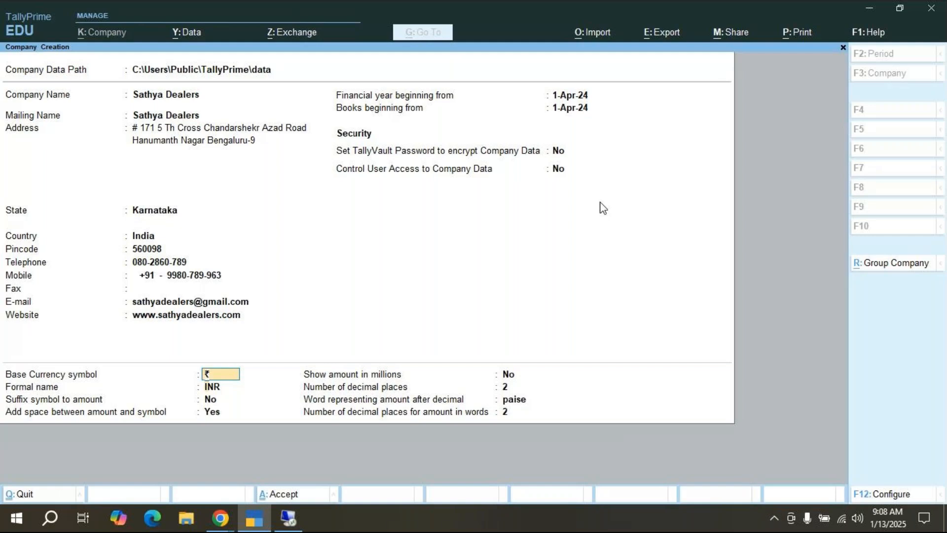
pyautogui.press('Return')
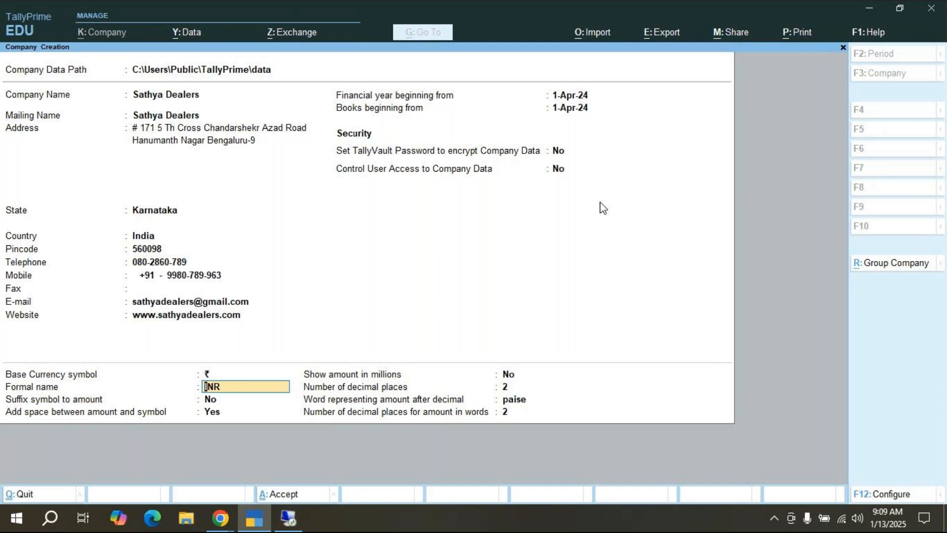
pyautogui.press('Return')
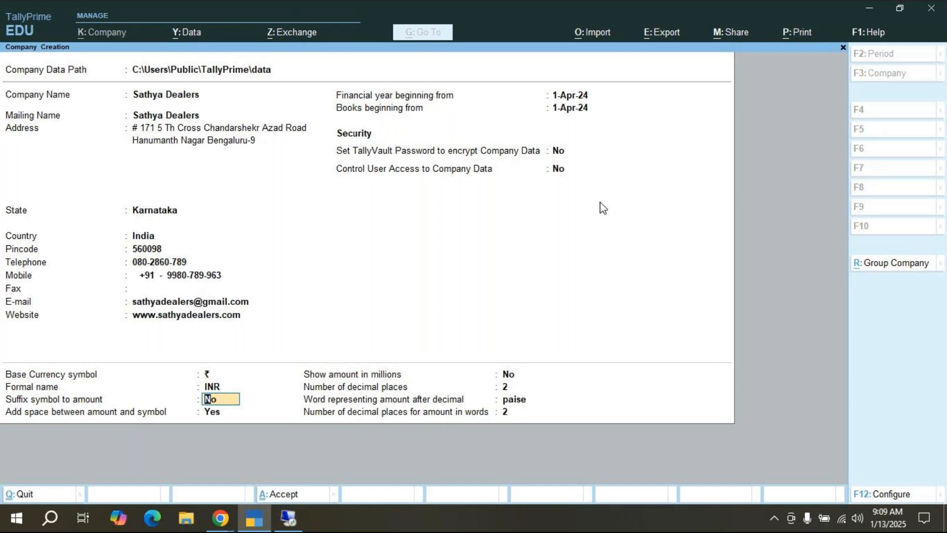
pyautogui.click(50, 519)
# Step: Search Windows for 'note' and launch Notepad from the results
pyautogui.write('not')
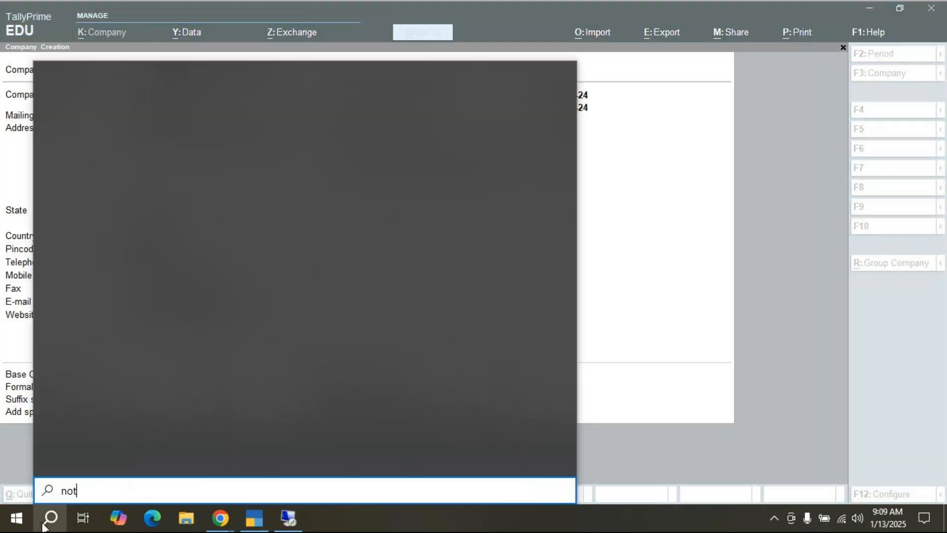
pyautogui.write('e')
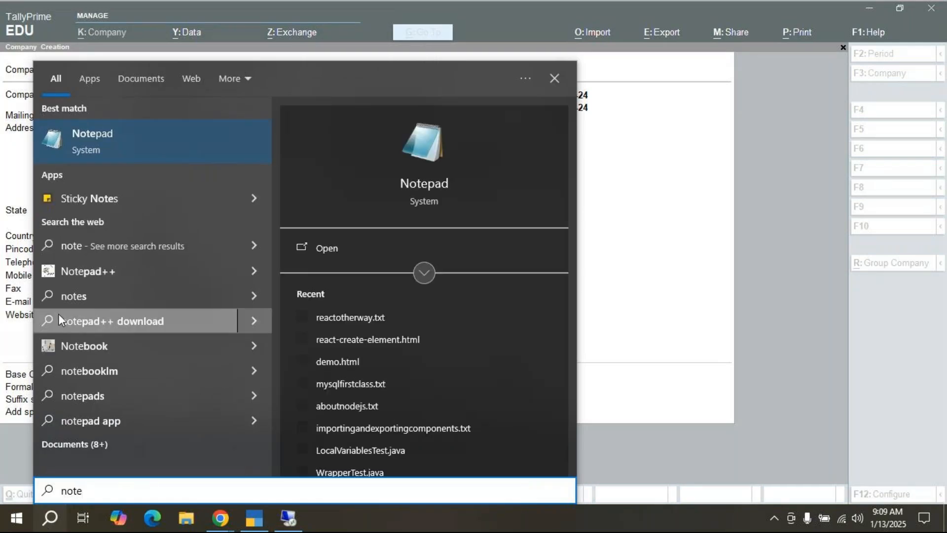
pyautogui.click(161, 144)
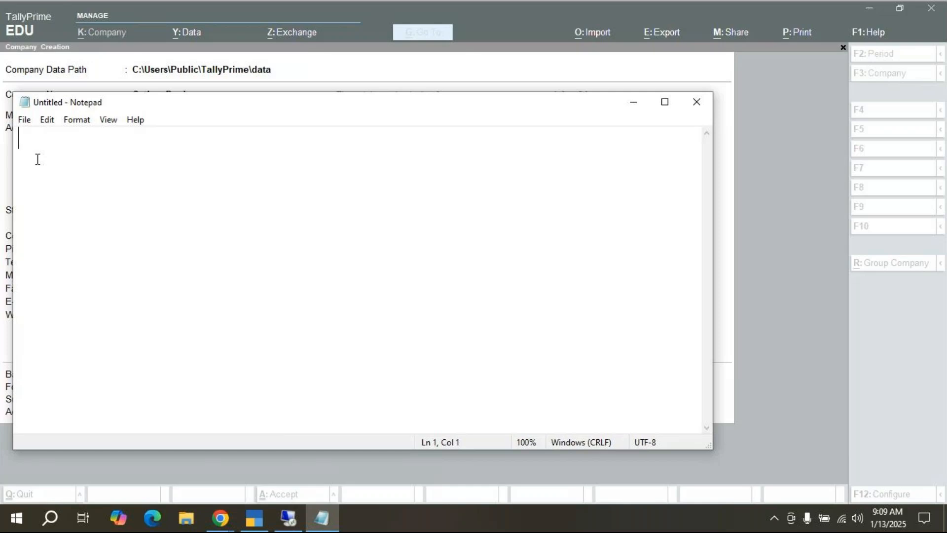
# Step: Type 'Rs. 10/-' in Notepad and highlight the 10/- amount
pyautogui.write('4')
pyautogui.press('BackSpace')
pyautogui.write('$')
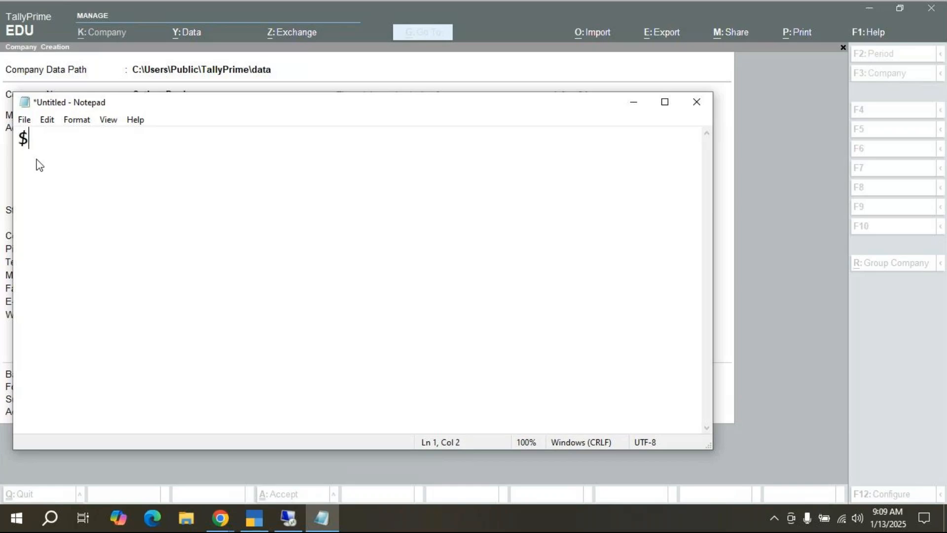
pyautogui.press('BackSpace')
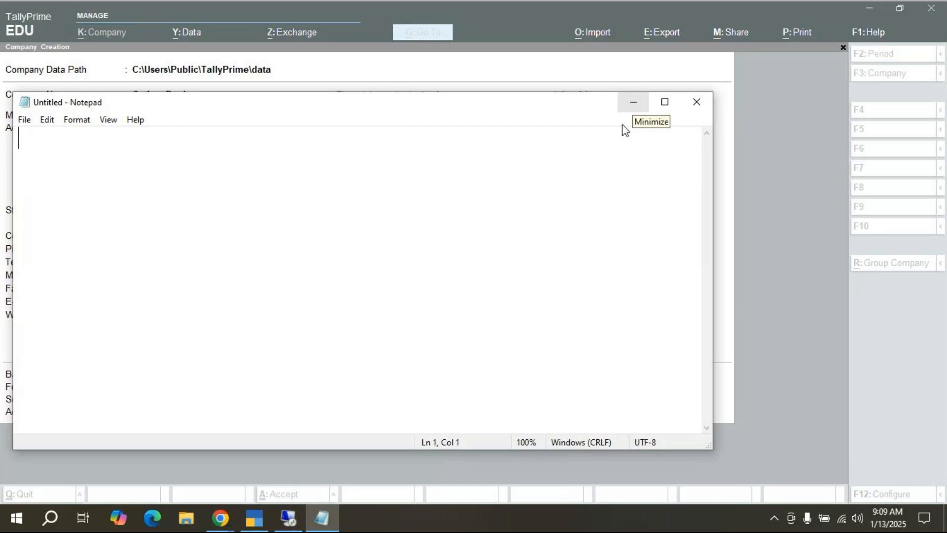
pyautogui.write('Rs. ')
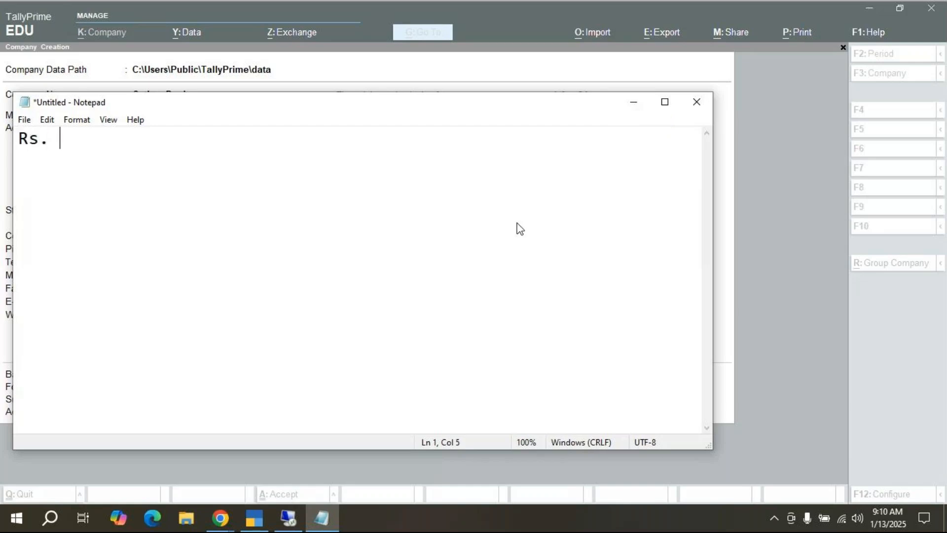
pyautogui.write('10/-')
pyautogui.moveTo(60, 138); pyautogui.dragTo(101, 140)
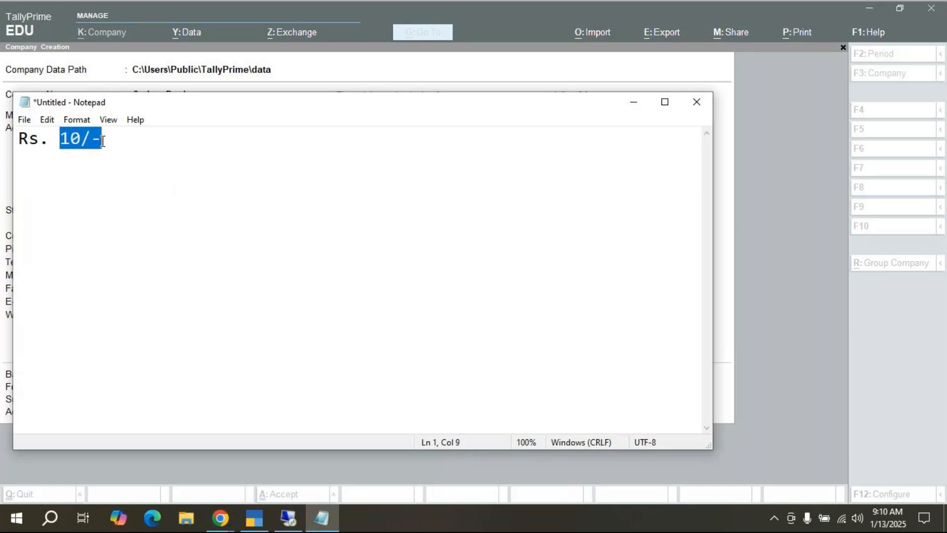
pyautogui.click(103, 163)
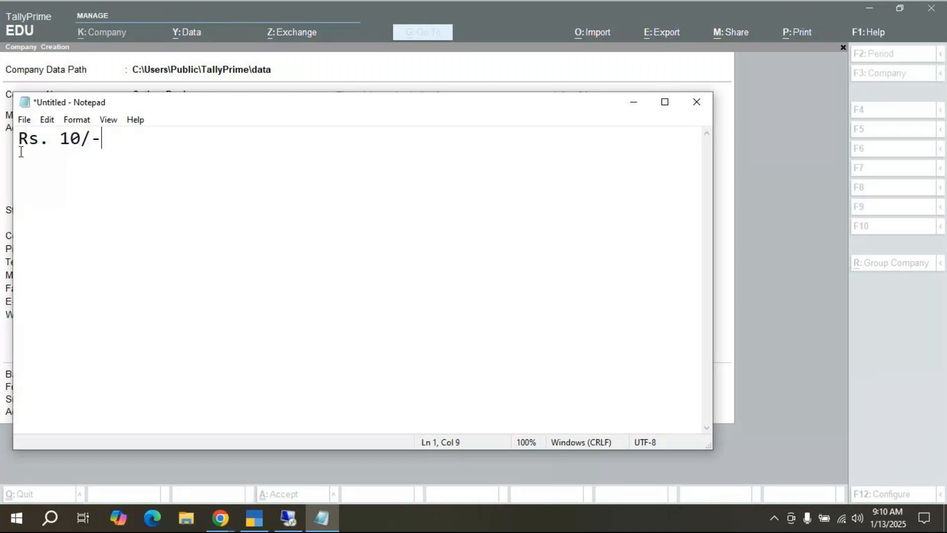
# Step: Add a second line '10/- Rs.' showing the symbol placed after the amount
pyautogui.press('Return')
pyautogui.write('10/- Rs.')
pyautogui.moveTo(101, 161); pyautogui.dragTo(20, 162)
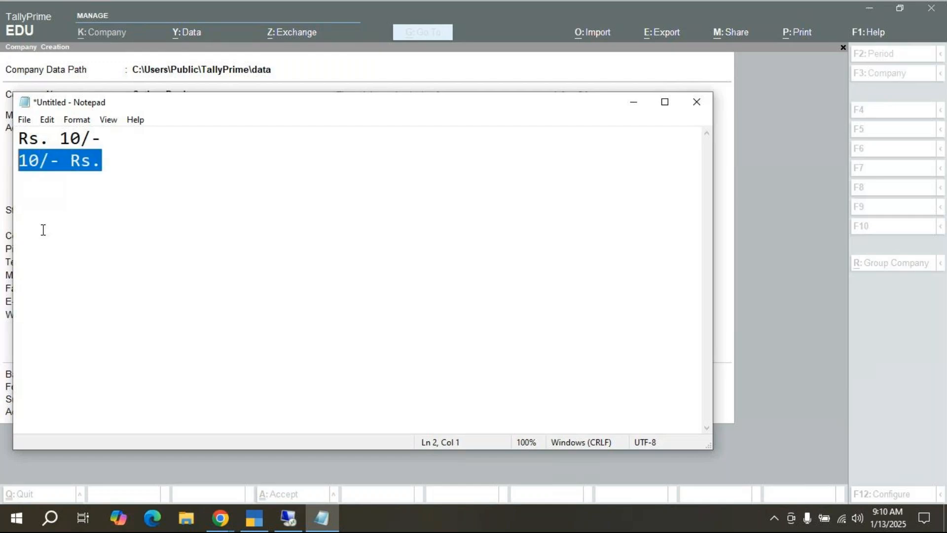
pyautogui.click(61, 228)
# Step: Highlight parts of both sample lines, then minimize Notepad to return to TallyPrime
pyautogui.click(109, 136)
pyautogui.moveTo(109, 136); pyautogui.dragTo(19, 138)
pyautogui.click(68, 209)
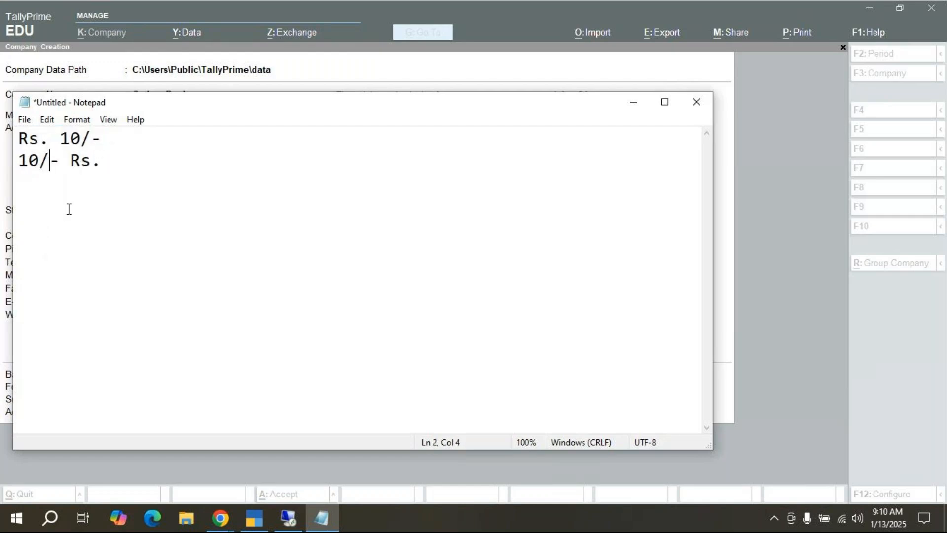
pyautogui.moveTo(102, 139); pyautogui.dragTo(76, 140)
pyautogui.moveTo(17, 139); pyautogui.dragTo(91, 140)
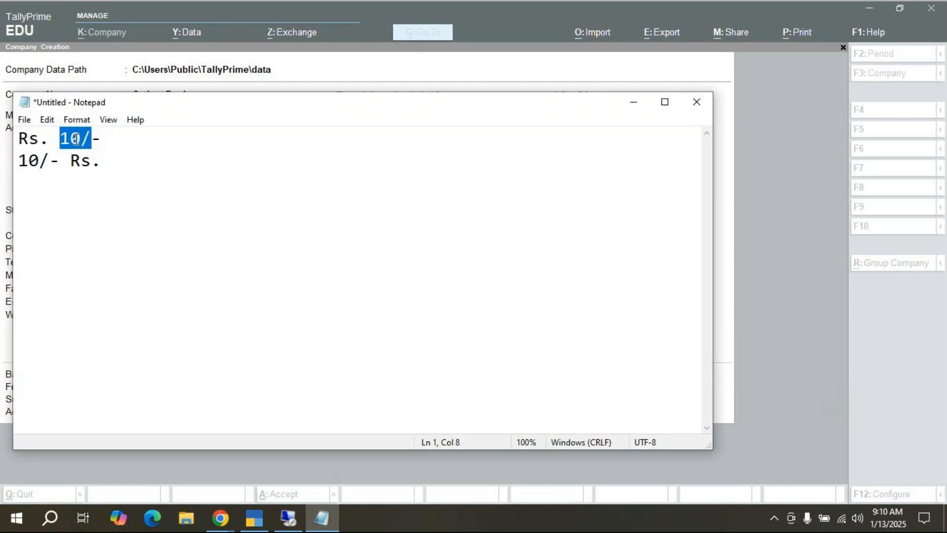
pyautogui.moveTo(103, 138); pyautogui.dragTo(19, 136)
pyautogui.moveTo(101, 162); pyautogui.dragTo(17, 164)
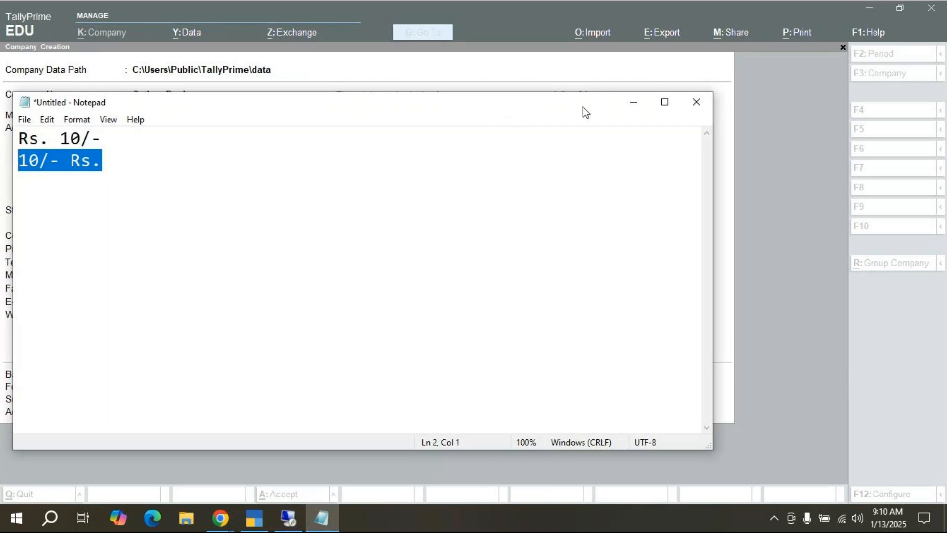
pyautogui.click(634, 106)
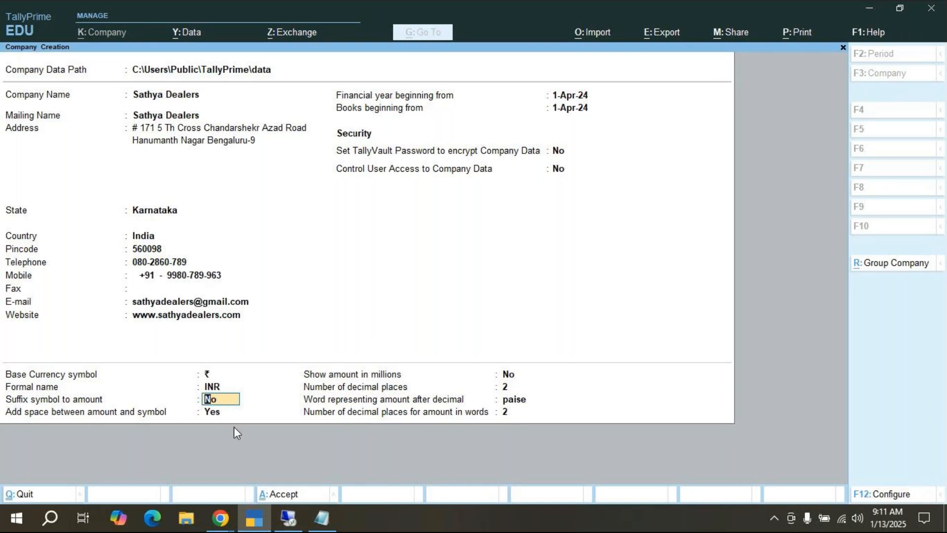
pyautogui.press('Return')
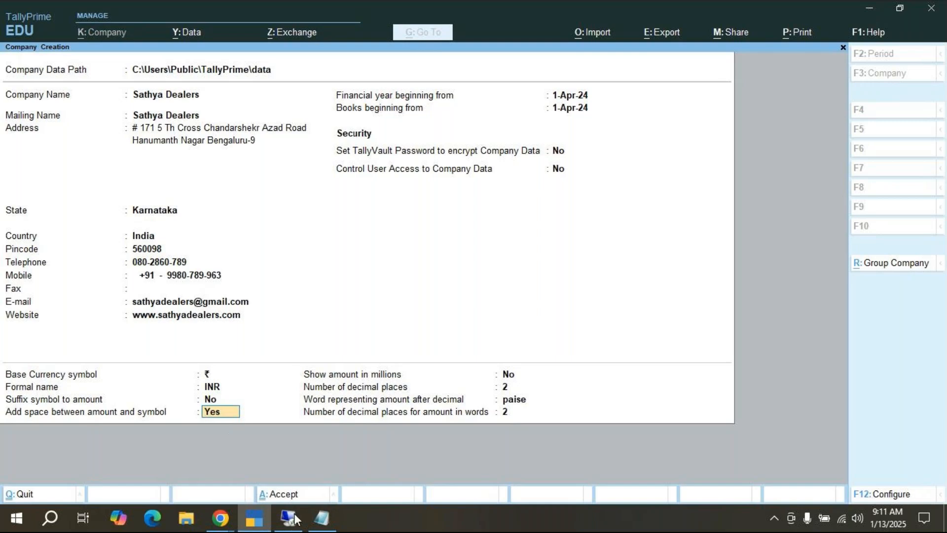
pyautogui.click(315, 510)
pyautogui.click(70, 162)
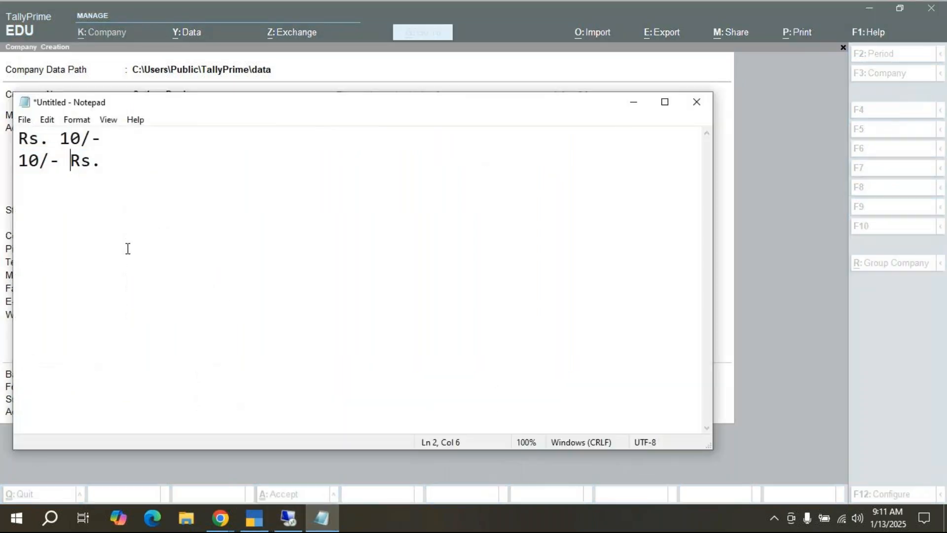
pyautogui.press('BackSpace')
pyautogui.press('alt')
pyautogui.hotkey('alt', 'Tab')
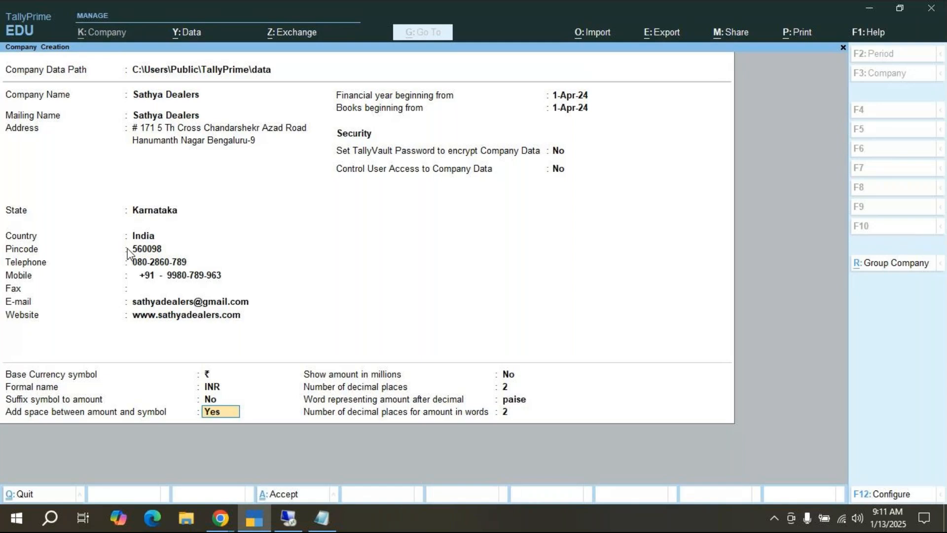
pyautogui.press('Return')
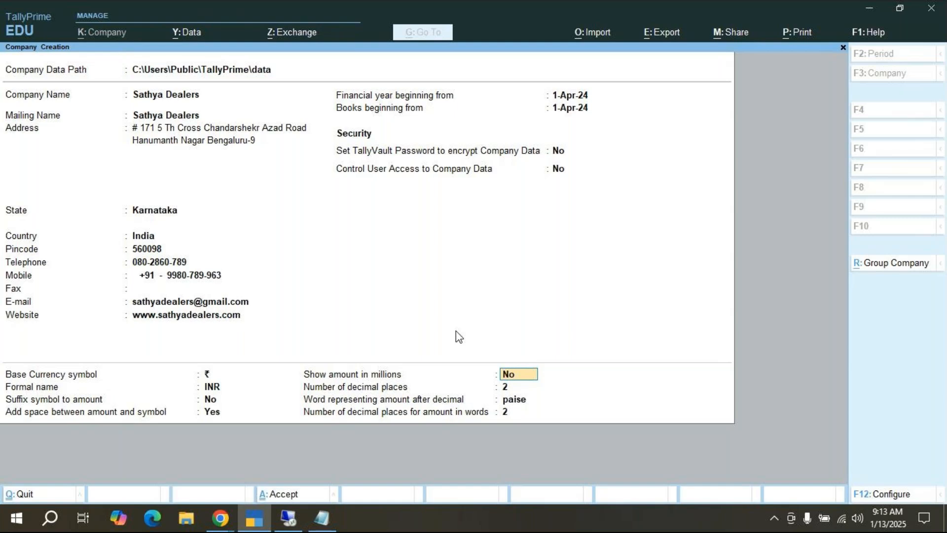
# Step: Keep millions off, 2 decimal places, 'paise' and 2 decimal places in words, reaching Accept
pyautogui.press('Return')
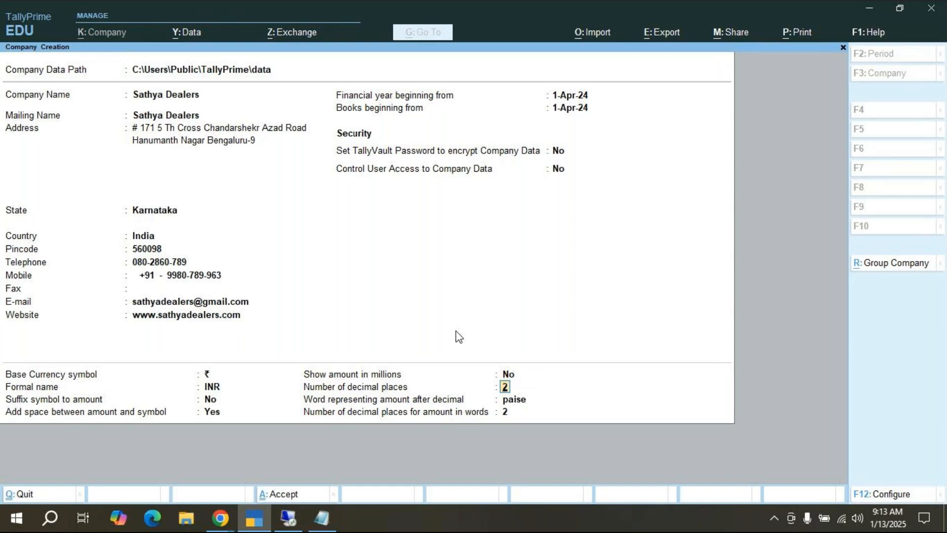
pyautogui.press('Return')
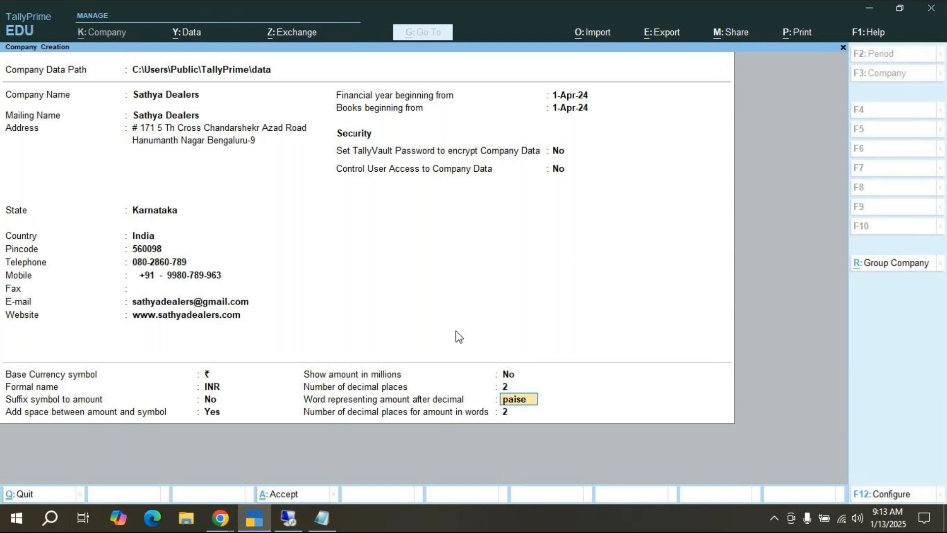
pyautogui.press('Return')
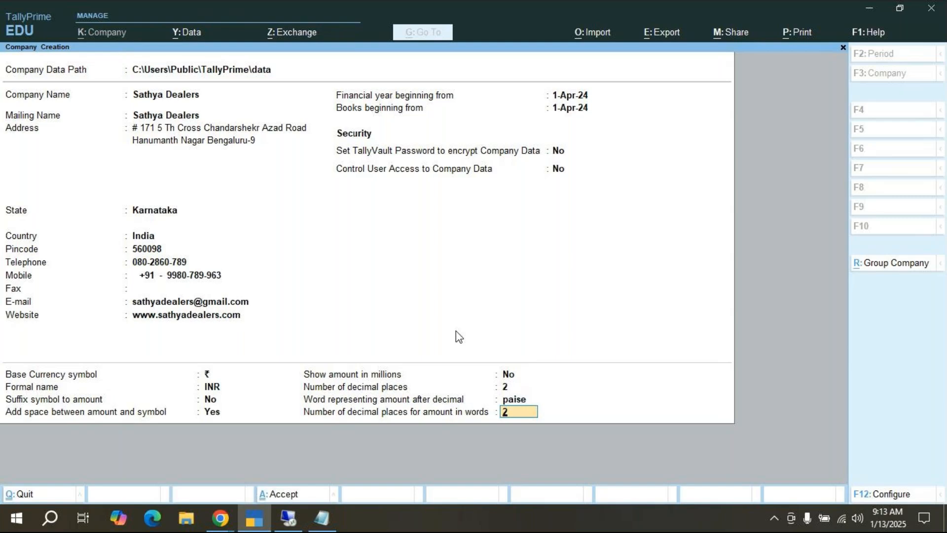
pyautogui.press('Return')
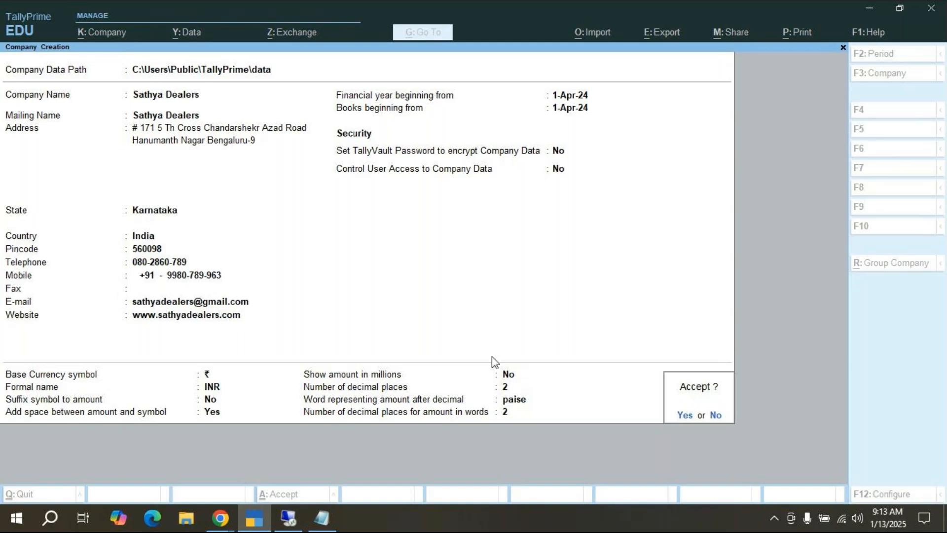
# Step: Answer Yes to accept and create the Sathya Dealers company
pyautogui.click(679, 414)
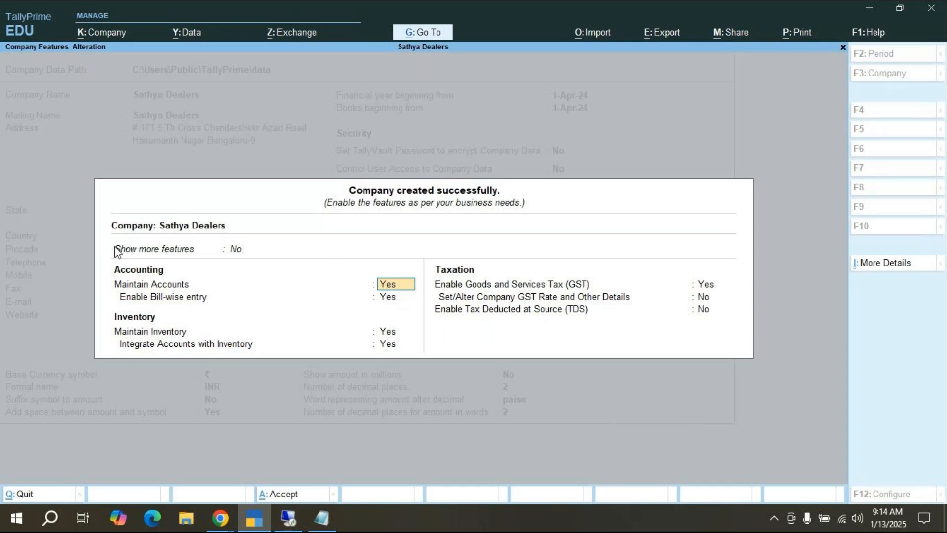
# Step: Set Show more features to Yes on the Company Features screen
pyautogui.click(234, 252)
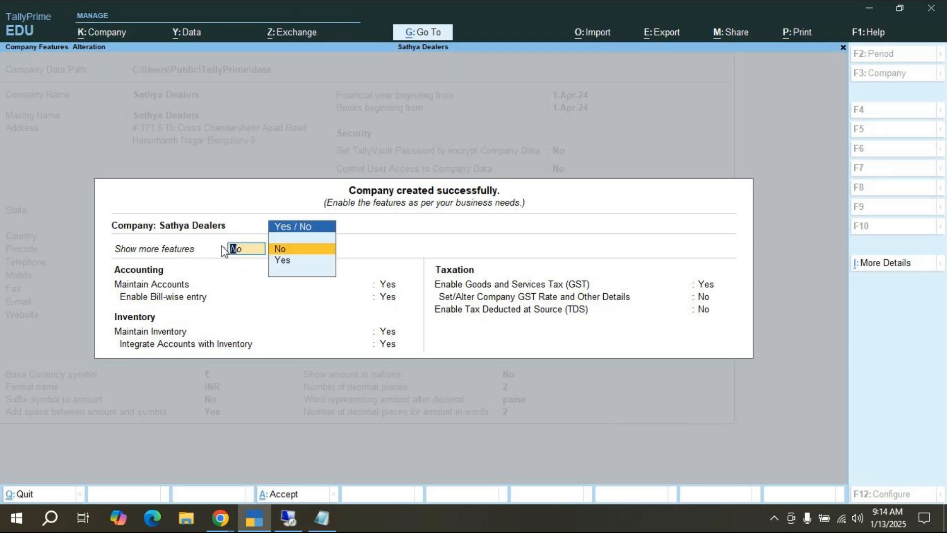
pyautogui.click(284, 262)
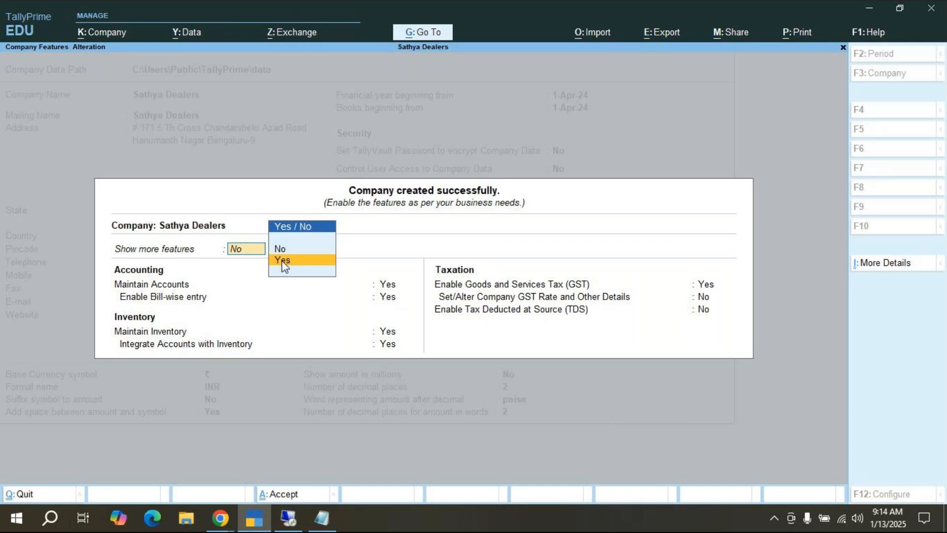
pyautogui.click(282, 260)
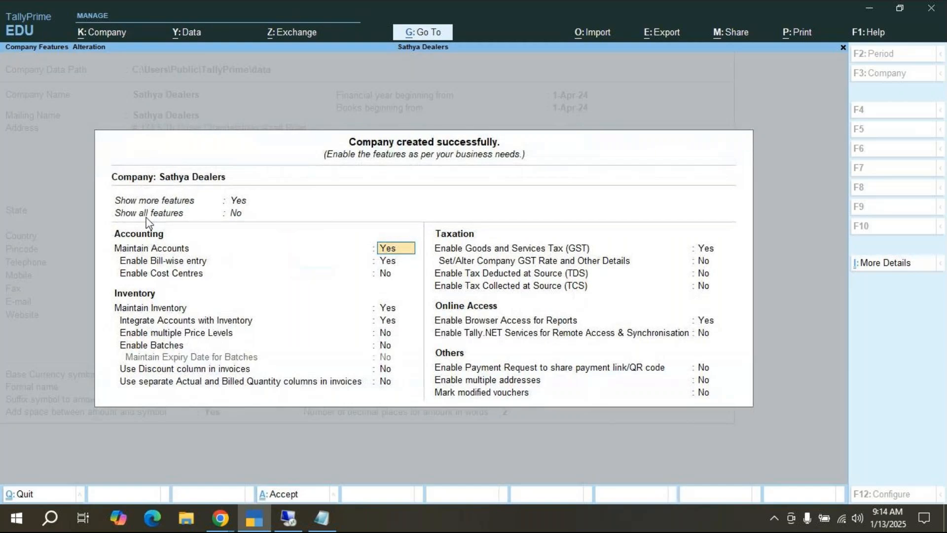
# Step: Set Show all features to Yes so the payroll, VAT, excise and job costing options appear
pyautogui.click(238, 220)
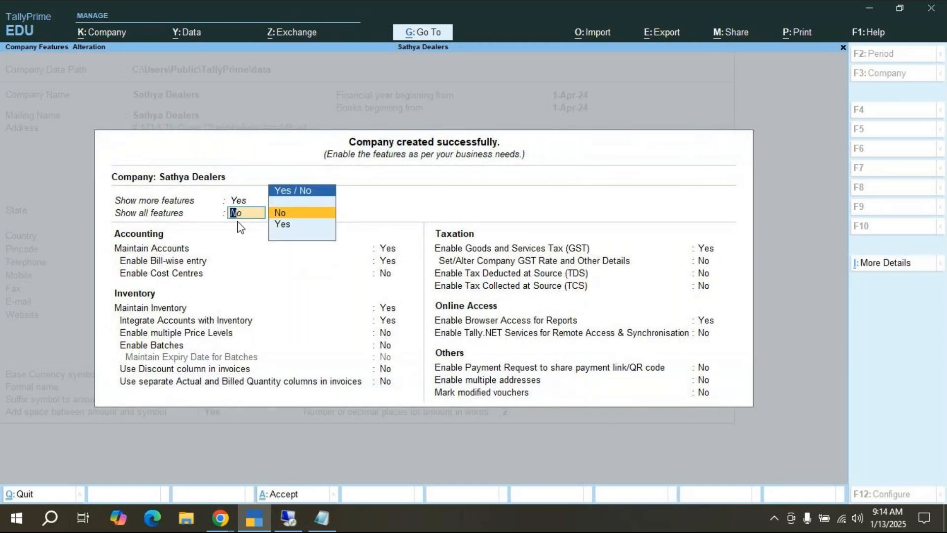
pyautogui.click(285, 225)
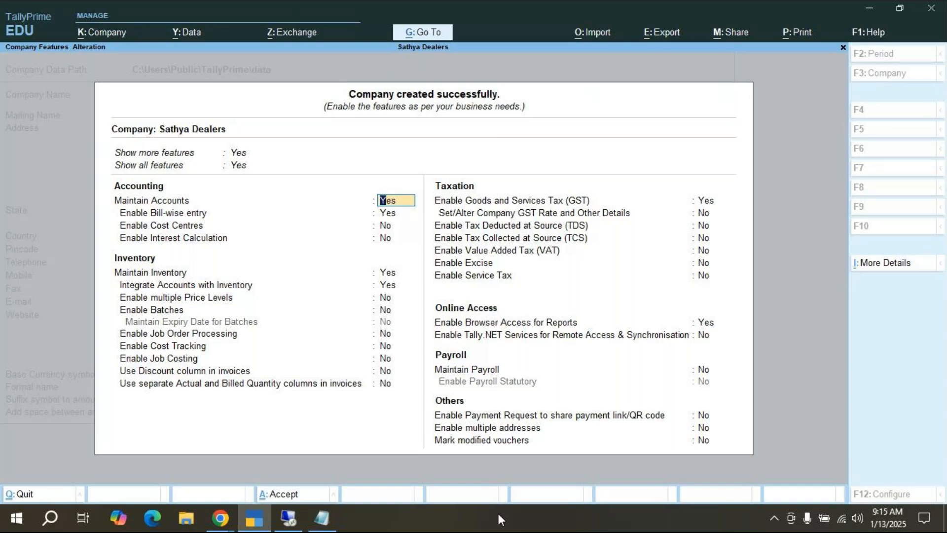
# Step: Add a third Notepad line reading 'F11--> company features', fixing the misspelling and doubled 'c'
pyautogui.moveTo(324, 526)
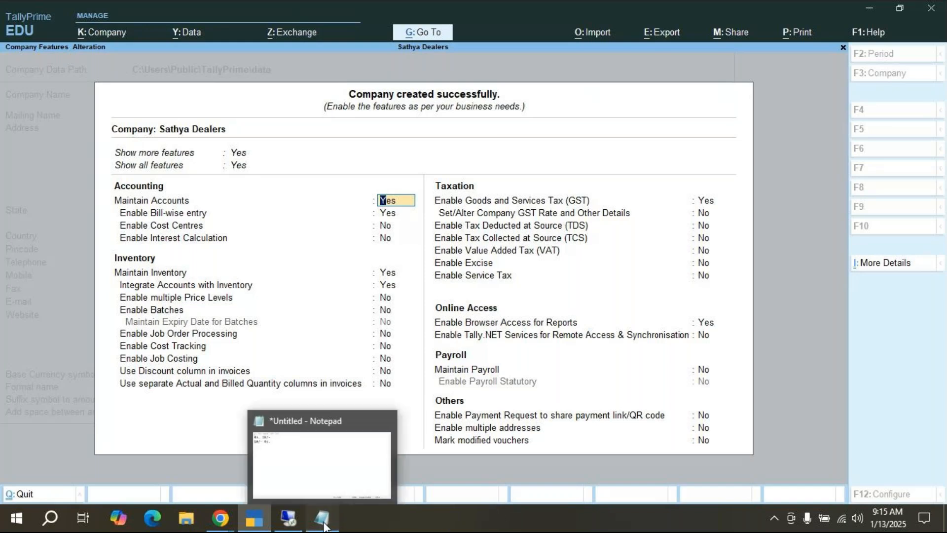
pyautogui.click(324, 523)
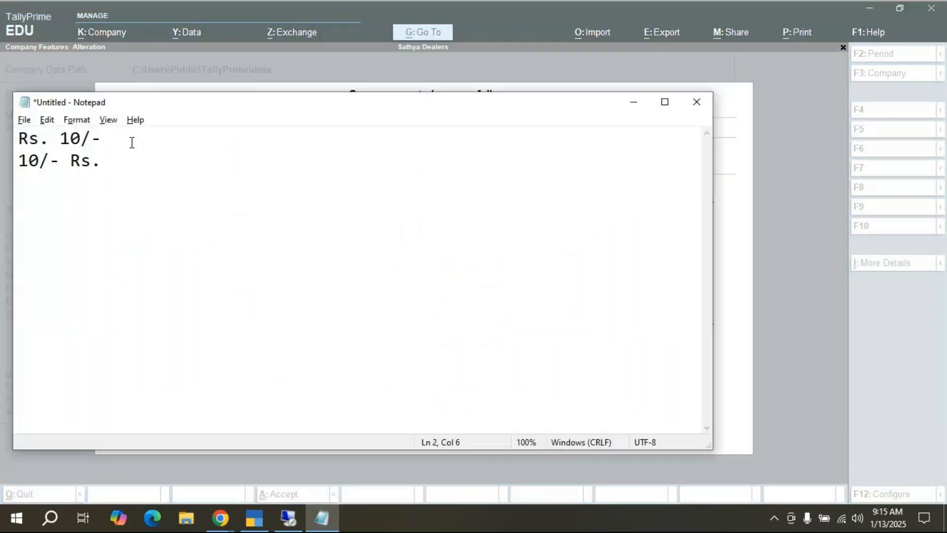
pyautogui.press('Return')
pyautogui.write('Company feateru')
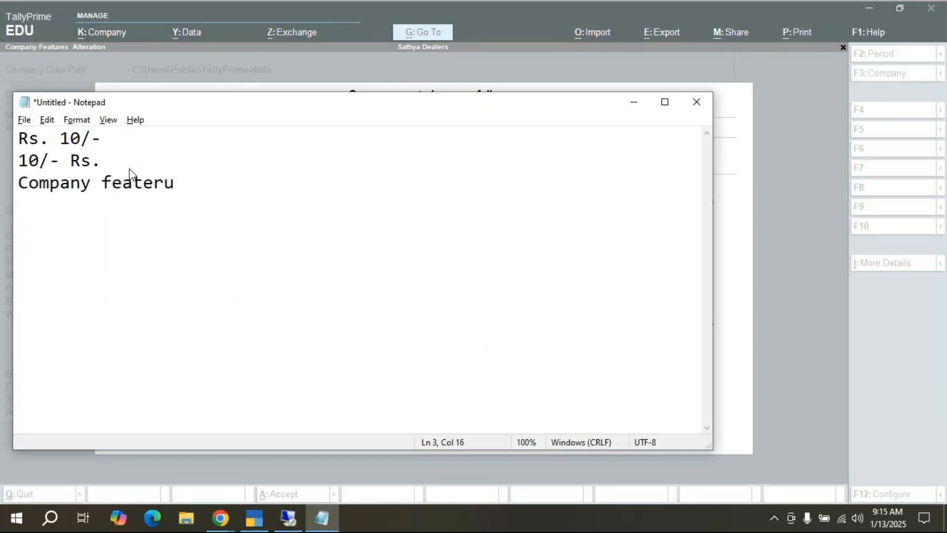
pyautogui.press('BackSpace')
pyautogui.press('BackSpace')
pyautogui.press('BackSpace')
pyautogui.press('BackSpace')
pyautogui.press('BackSpace')
pyautogui.press('BackSpace')
pyautogui.press('BackSpace')
pyautogui.press('BackSpace')
pyautogui.press('BackSpace')
pyautogui.press('BackSpace')
pyautogui.press('BackSpace')
pyautogui.press('BackSpace')
pyautogui.press('BackSpace')
pyautogui.press('BackSpace')
pyautogui.press('BackSpace')
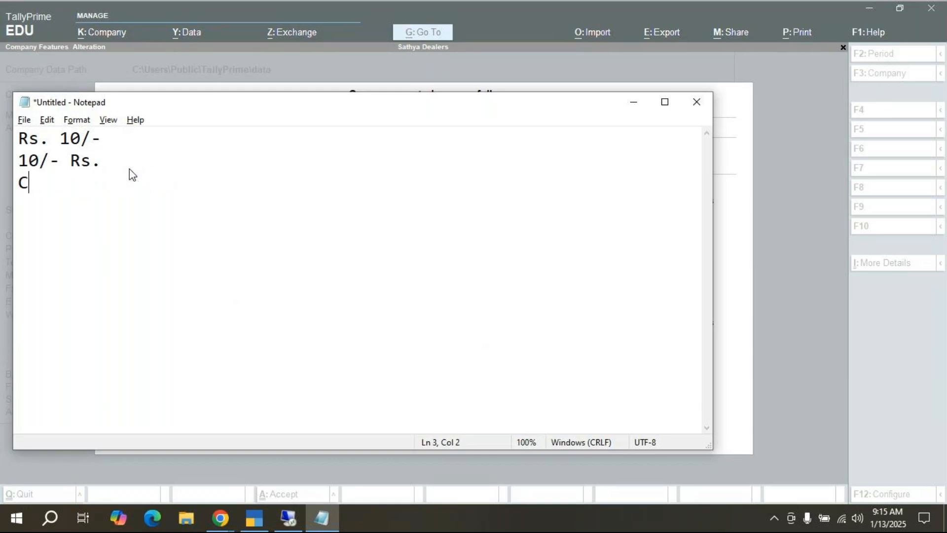
pyautogui.write('F11')
pyautogui.write('--> ccompany ')
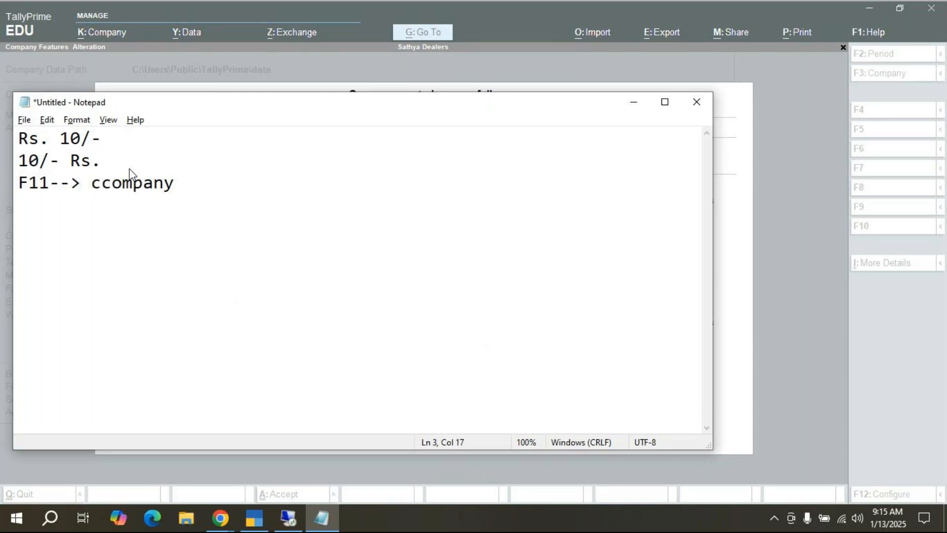
pyautogui.write('features')
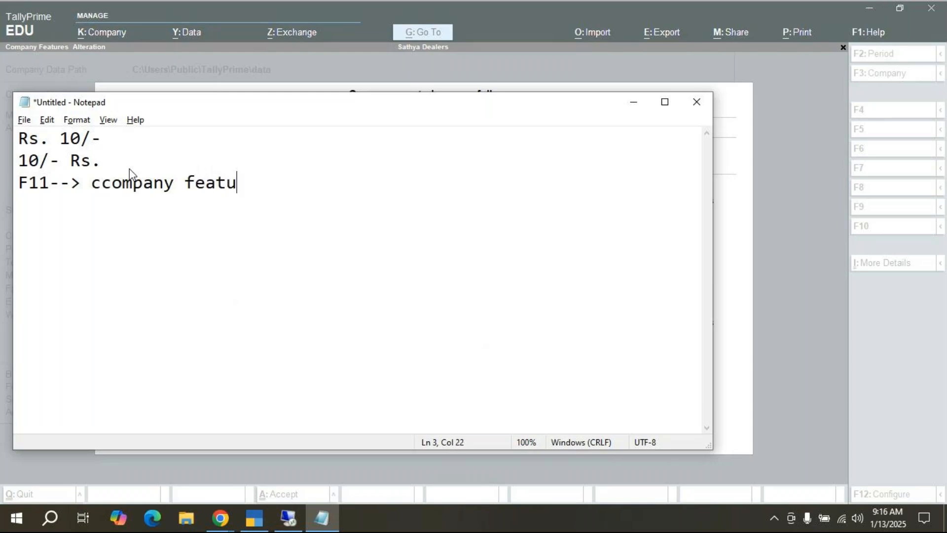
pyautogui.click(103, 184)
pyautogui.press('BackSpace')
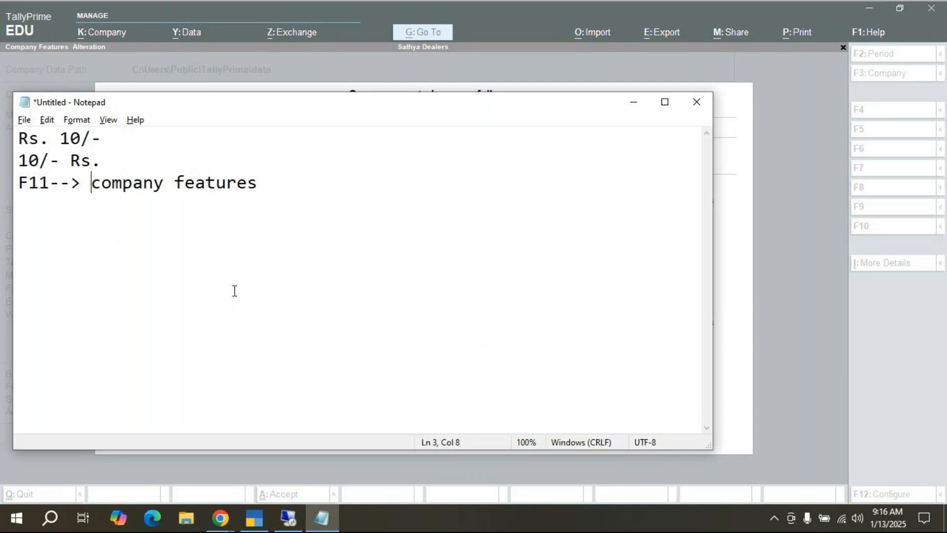
# Step: Minimize Notepad to bring back TallyPrime's Company Features screen
pyautogui.click(634, 104)
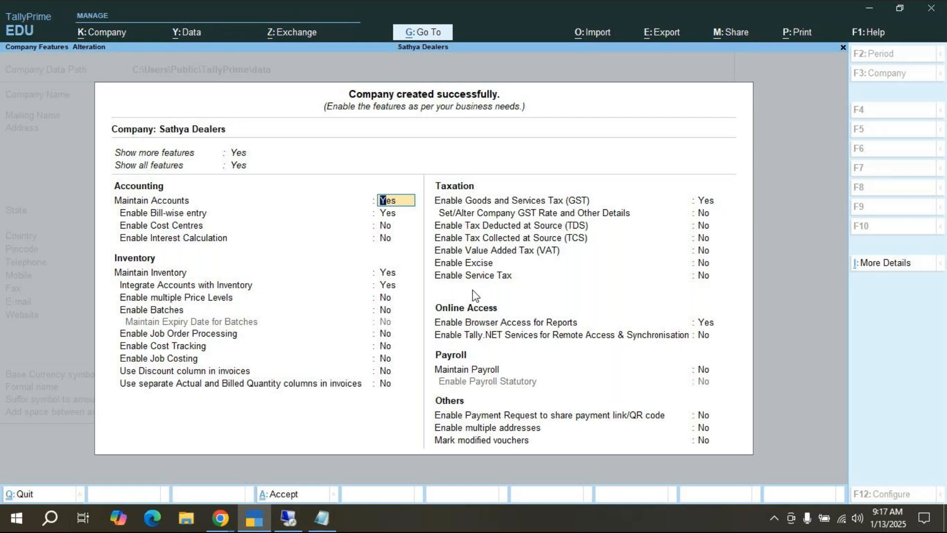
# Step: Step through the features, keeping GST registration as Karnataka, Regular, to reach the Accept prompt
pyautogui.press('Return')
pyautogui.press('Return')
pyautogui.press('Return')
pyautogui.press('Return')
pyautogui.press('Return')
pyautogui.press('Return')
pyautogui.press('Return')
pyautogui.press('Return')
pyautogui.press('Return')
pyautogui.press('Return')
pyautogui.press('Return')
pyautogui.press('Return')
pyautogui.press('Return')
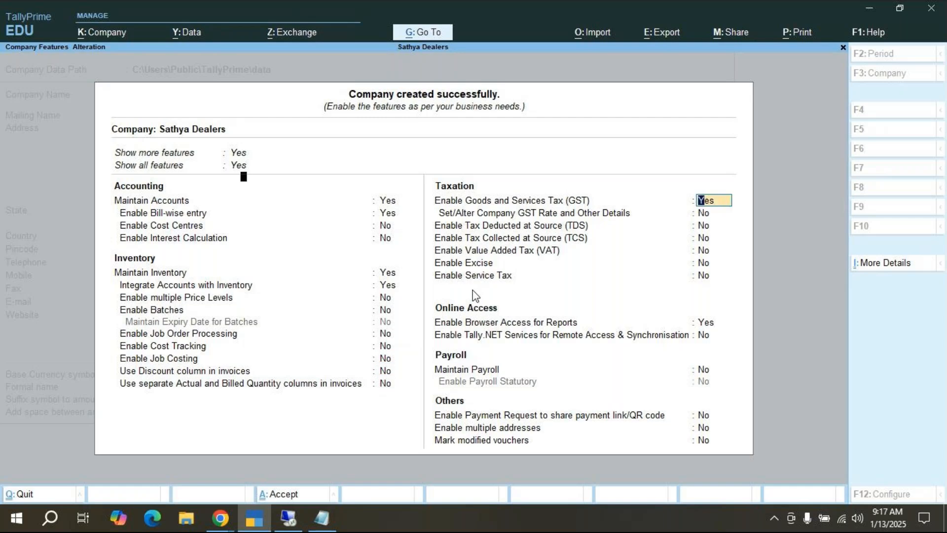
pyautogui.press('Return')
pyautogui.press('Return')
pyautogui.press('Return')
pyautogui.press('Return')
pyautogui.press('Return')
pyautogui.press('Return')
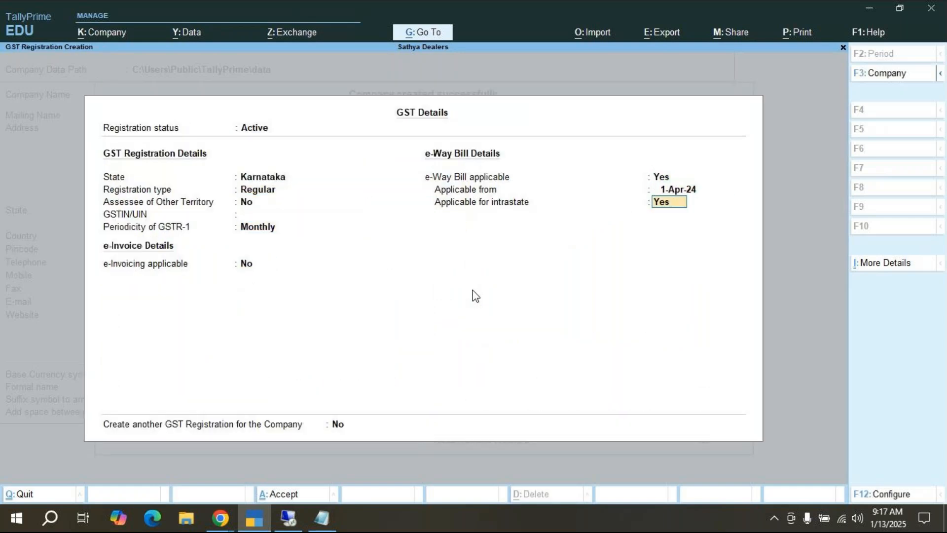
pyautogui.press('Return')
pyautogui.press('Return')
pyautogui.press('Return')
pyautogui.press('Return')
pyautogui.press('Return')
pyautogui.press('Return')
pyautogui.press('Return')
pyautogui.press('Return')
pyautogui.press('Return')
pyautogui.press('Return')
pyautogui.press('Return')
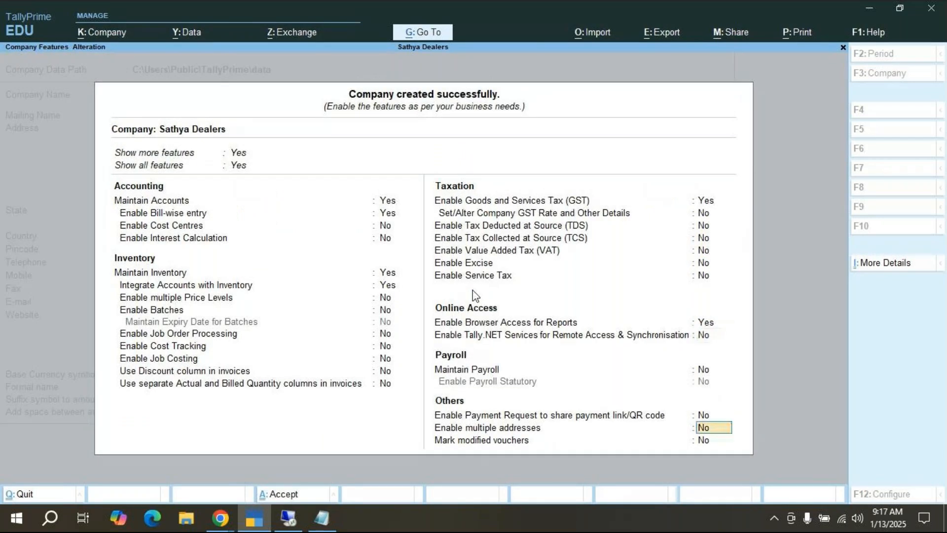
pyautogui.press('Return')
pyautogui.press('Return')
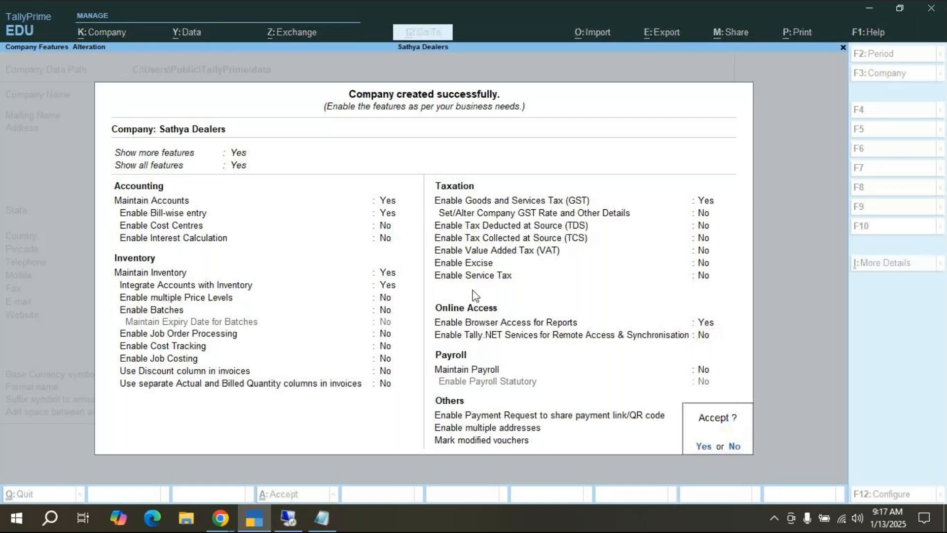
# Step: Accept the features to create Sathya Dealers, then briefly glance at the Notepad notes
pyautogui.click(700, 446)
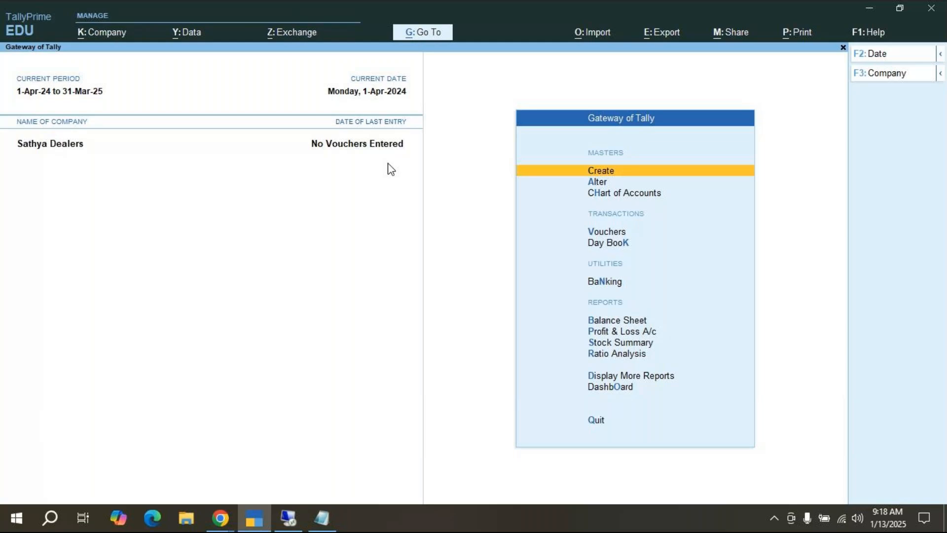
pyautogui.click(321, 518)
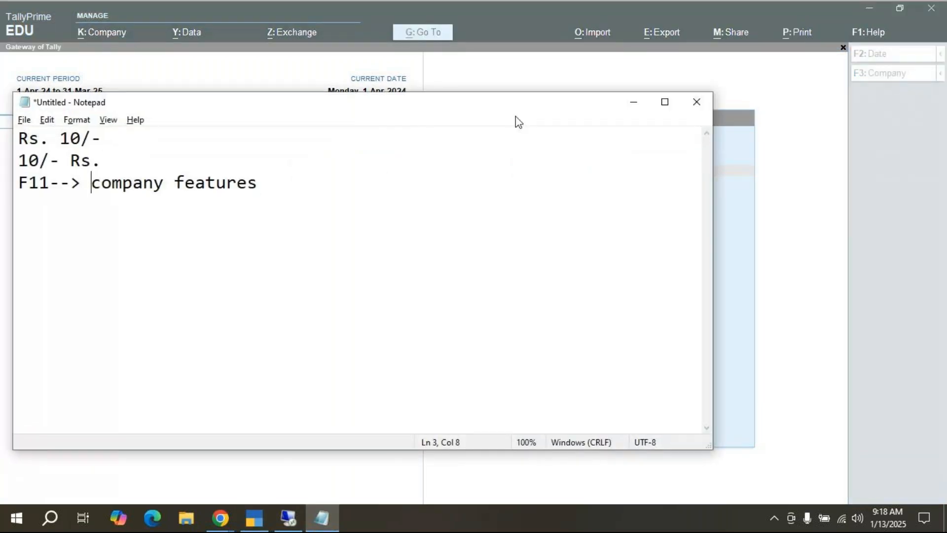
pyautogui.click(636, 104)
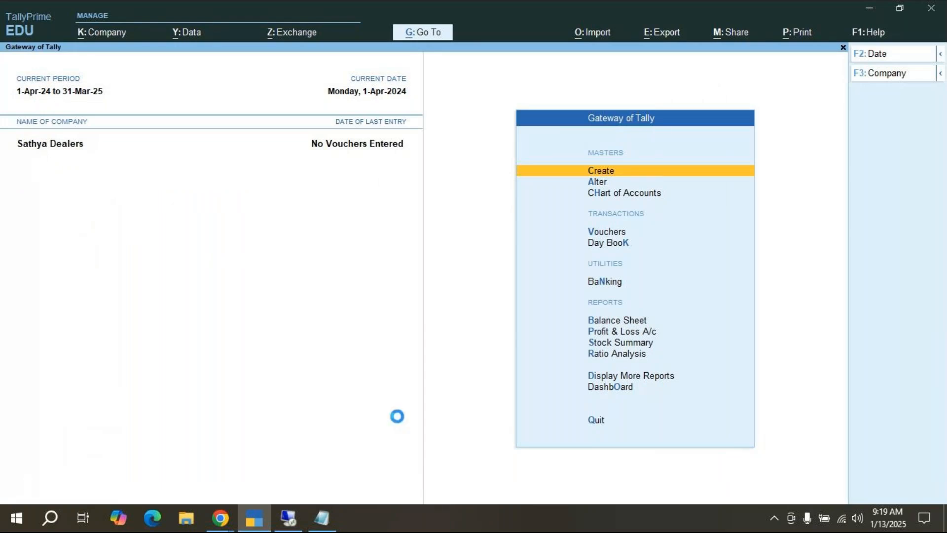
pyautogui.press('F11')
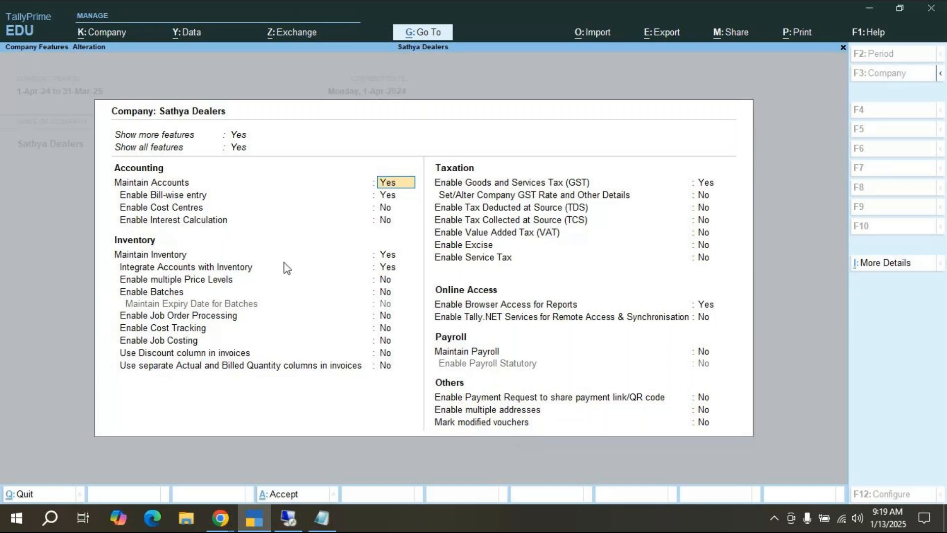
pyautogui.press('BackSpace')
pyautogui.press('Escape')
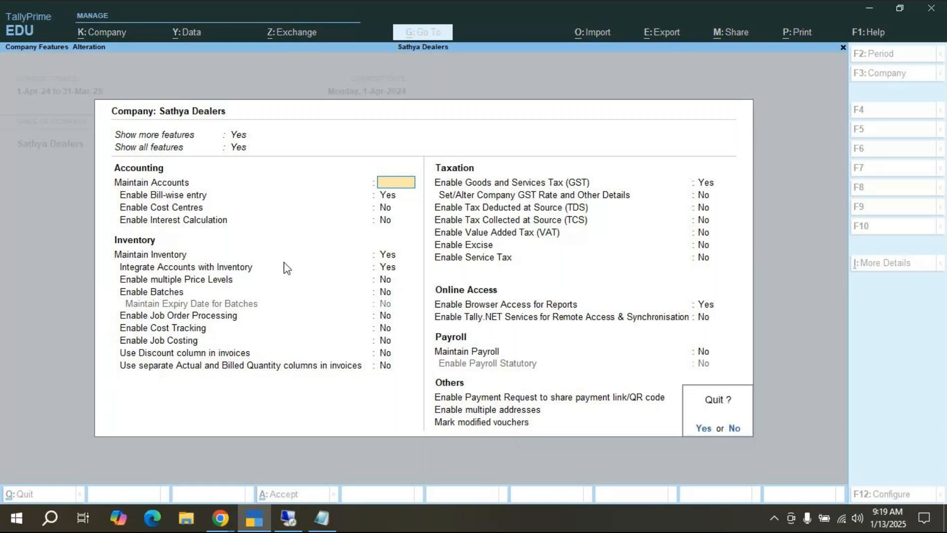
pyautogui.press('y')
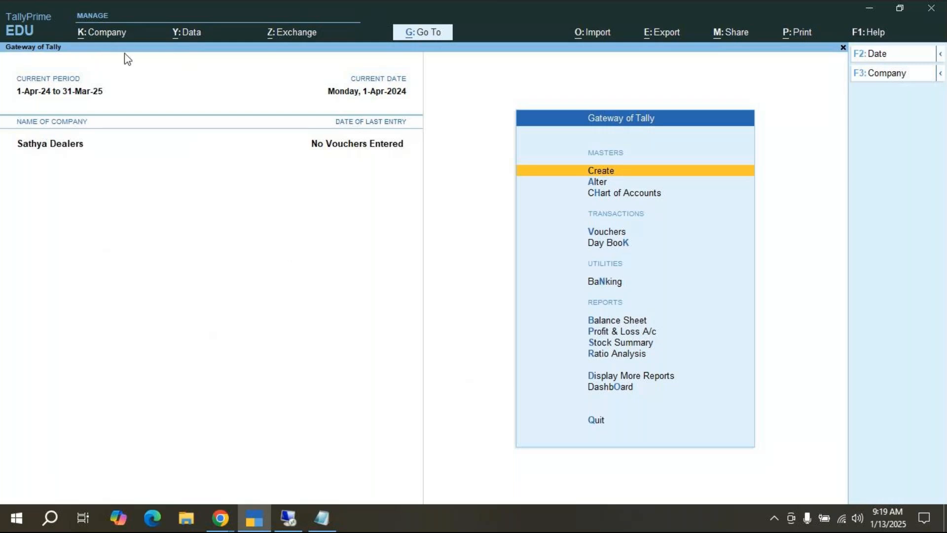
pyautogui.click(120, 34)
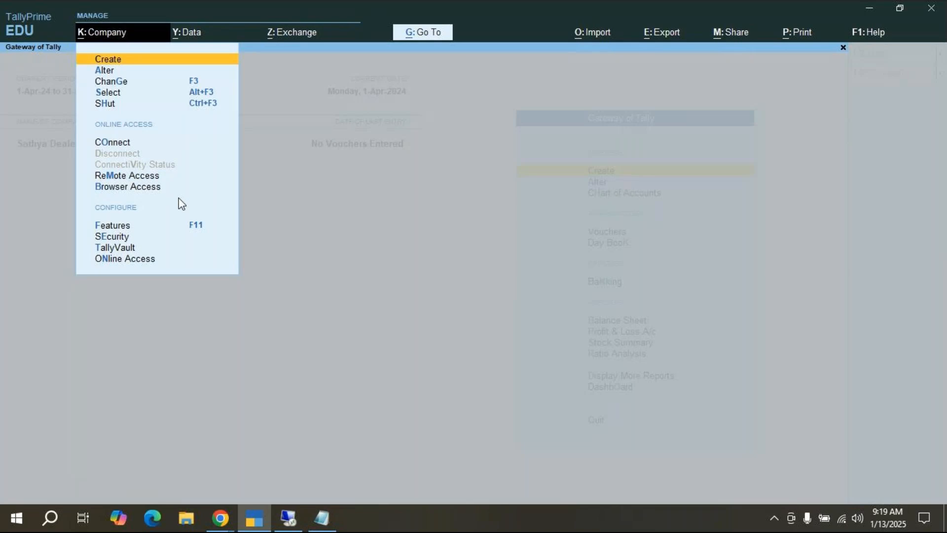
pyautogui.press('Escape')
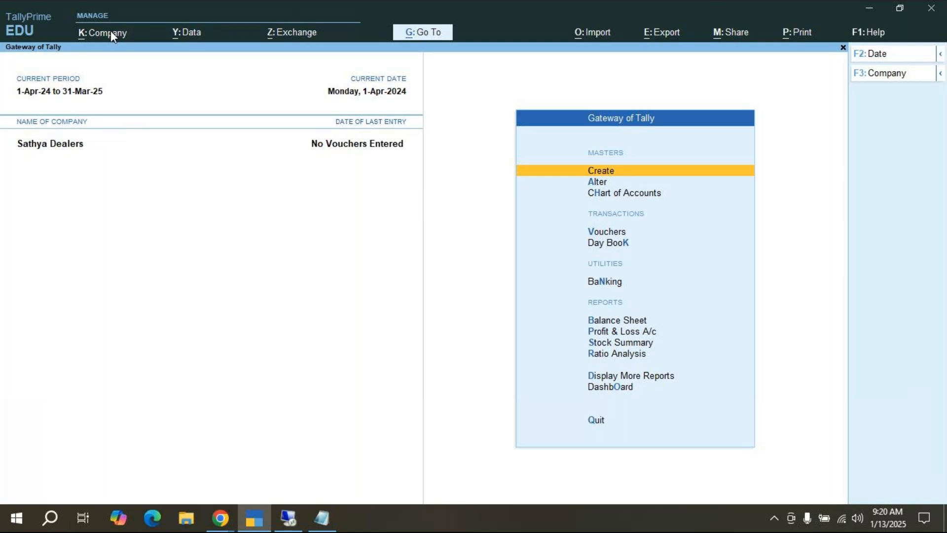
# Step: Browse the K: Company options (Change, Select, Shut company) without choosing any
pyautogui.click(110, 33)
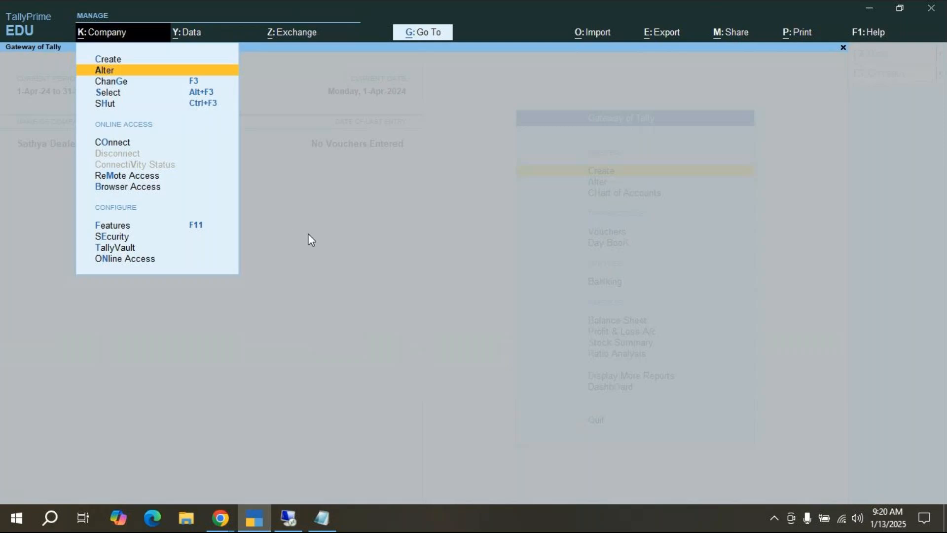
pyautogui.press('Down')
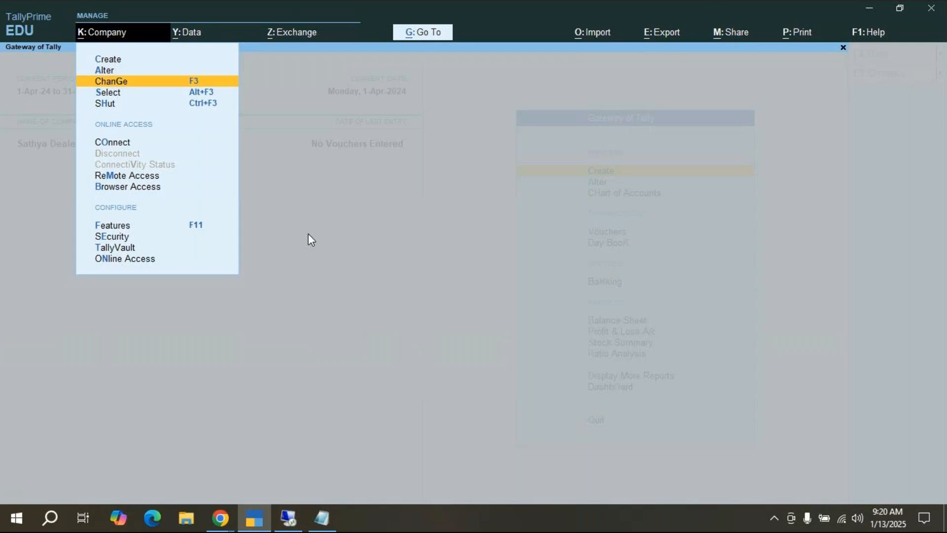
pyautogui.press('Down')
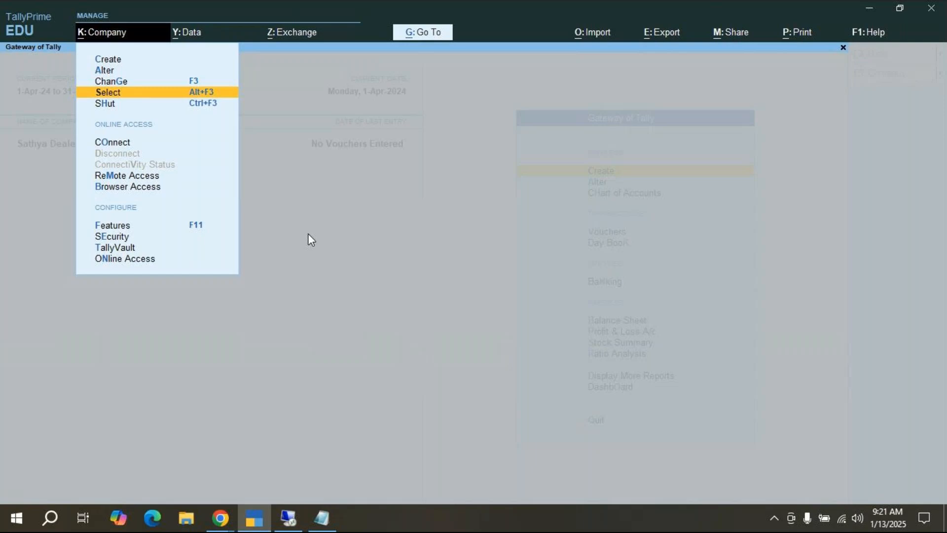
pyautogui.press('Down')
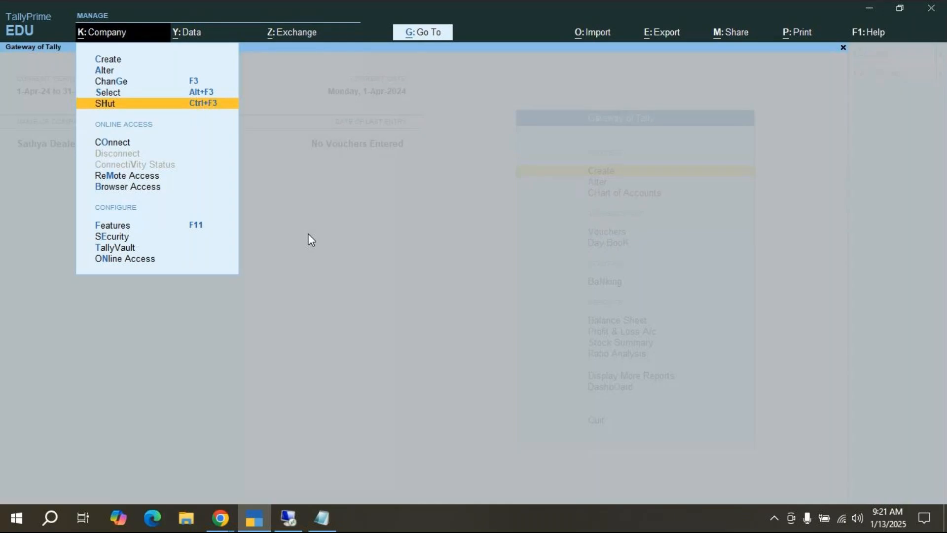
pyautogui.press('Up')
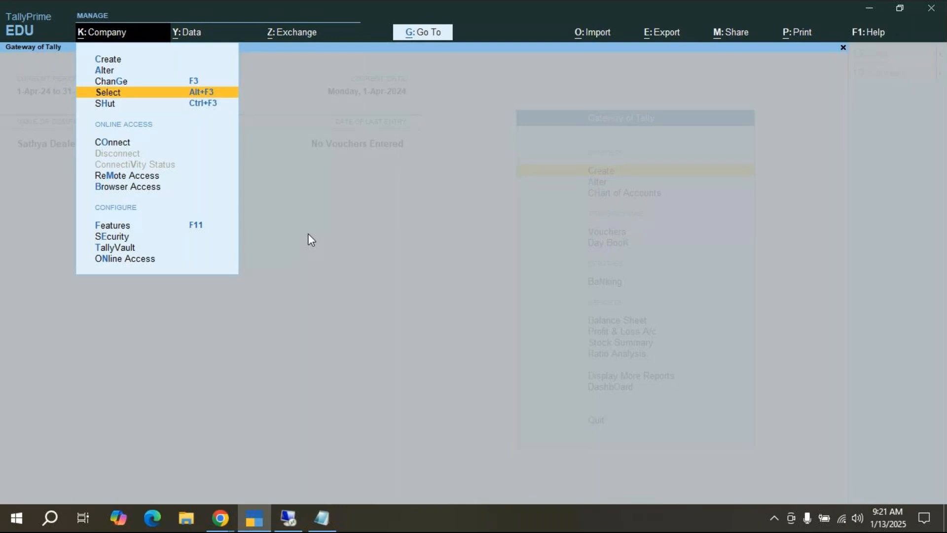
pyautogui.press('Down')
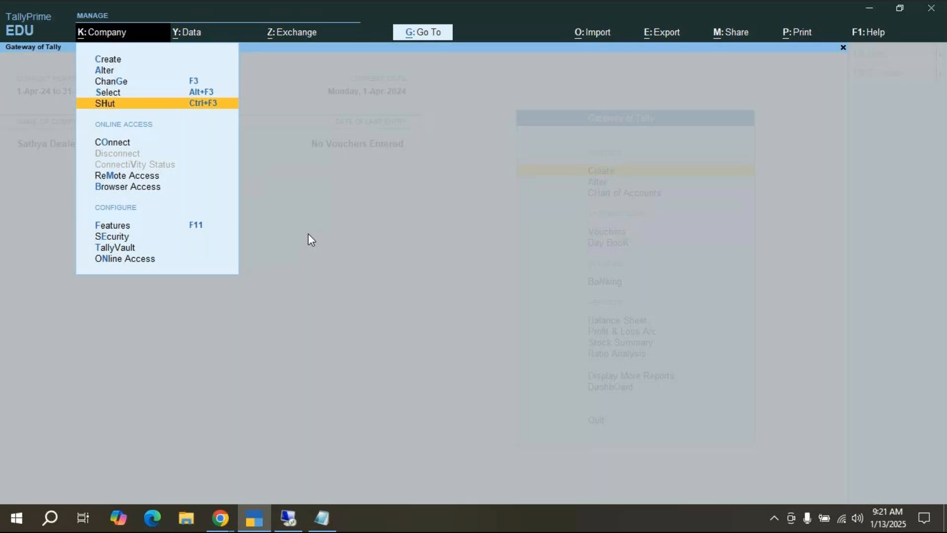
pyautogui.press('Up')
pyautogui.press('Up')
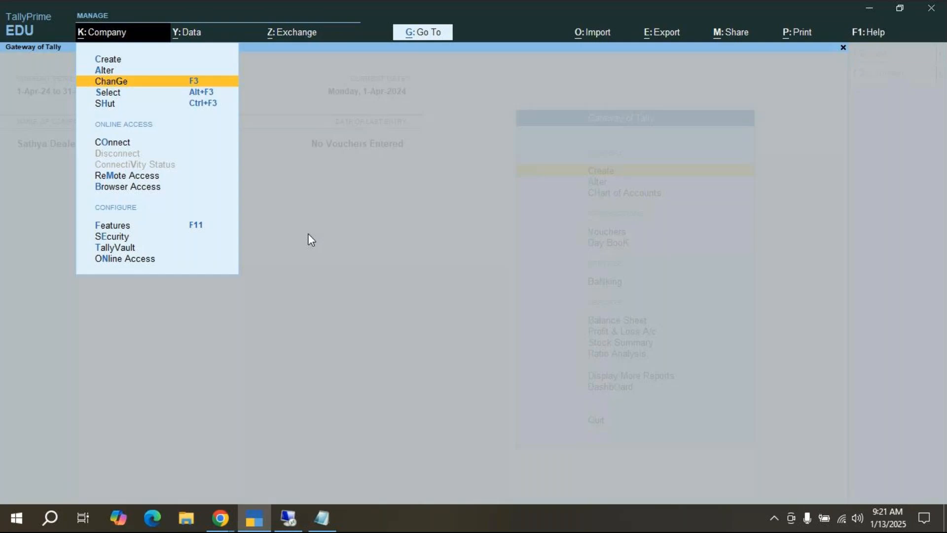
pyautogui.press('Escape')
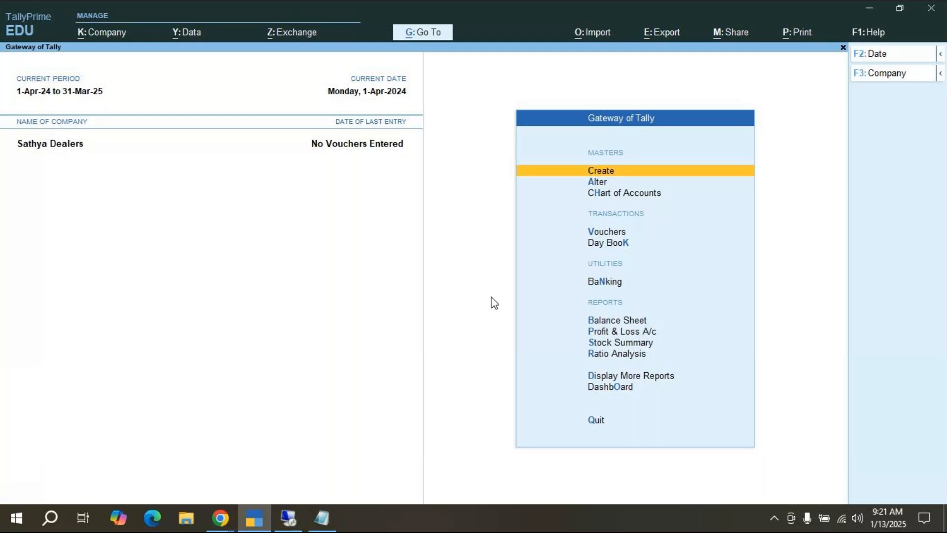
# Step: Quit TallyPrime with confirmation and close Chrome
pyautogui.click(932, 9)
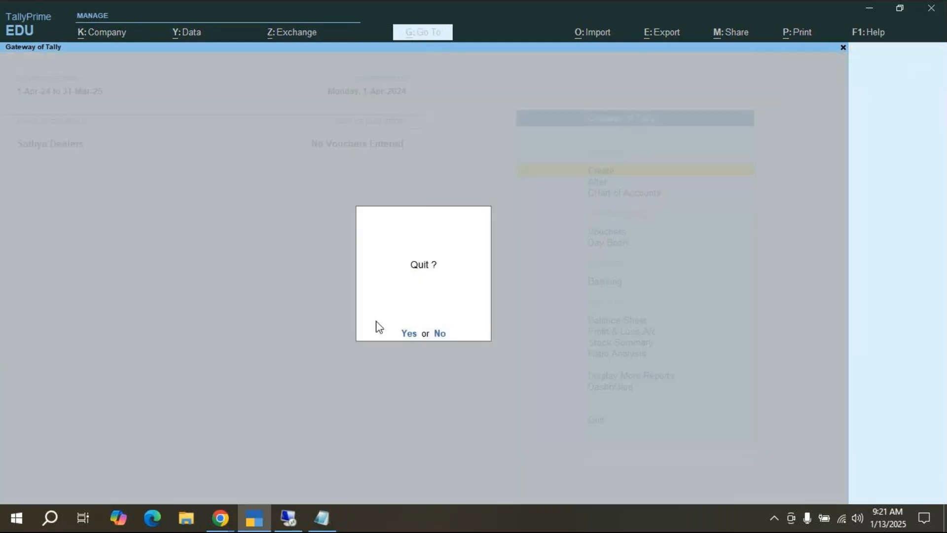
pyautogui.click(409, 333)
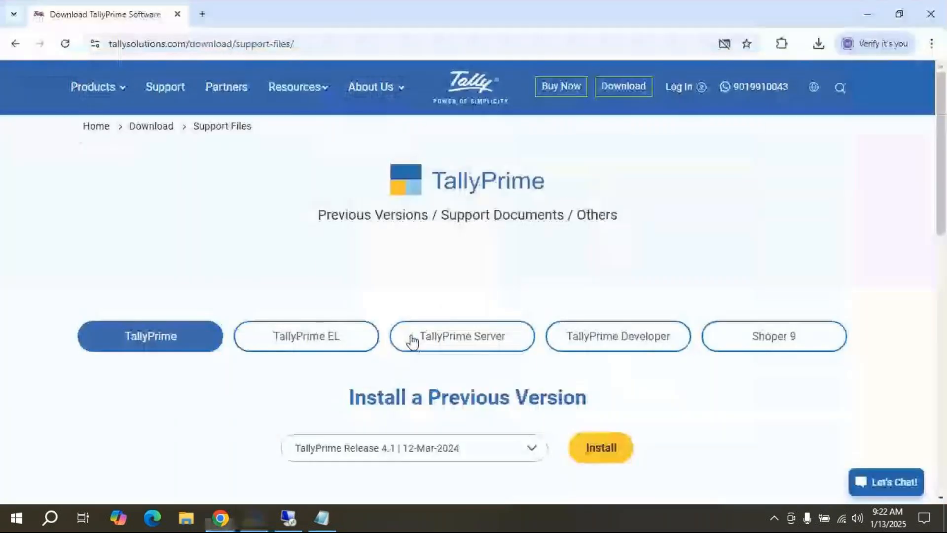
pyautogui.click(931, 15)
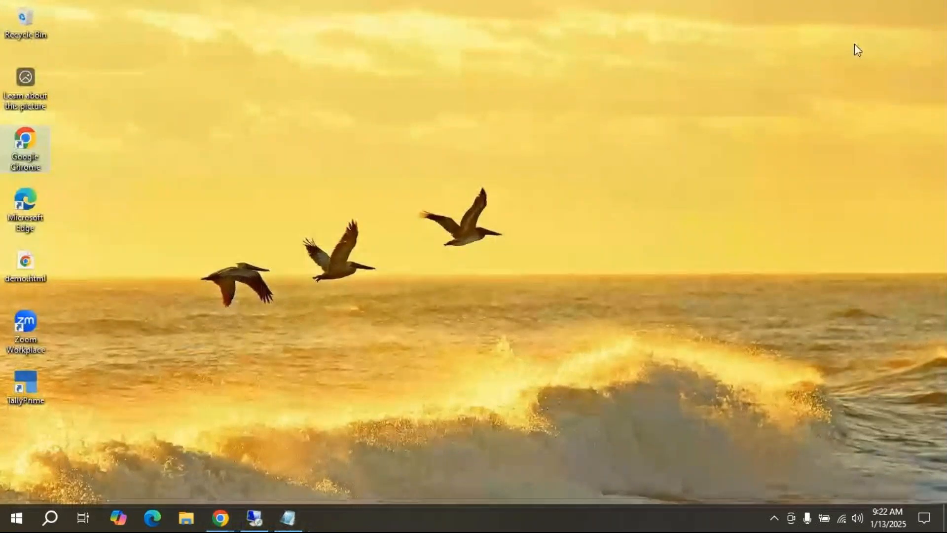
# Step: Refresh the desktop several times, then relaunch TallyPrime from its desktop shortcut
pyautogui.rightClick(560, 185)
pyautogui.rightClick(528, 174)
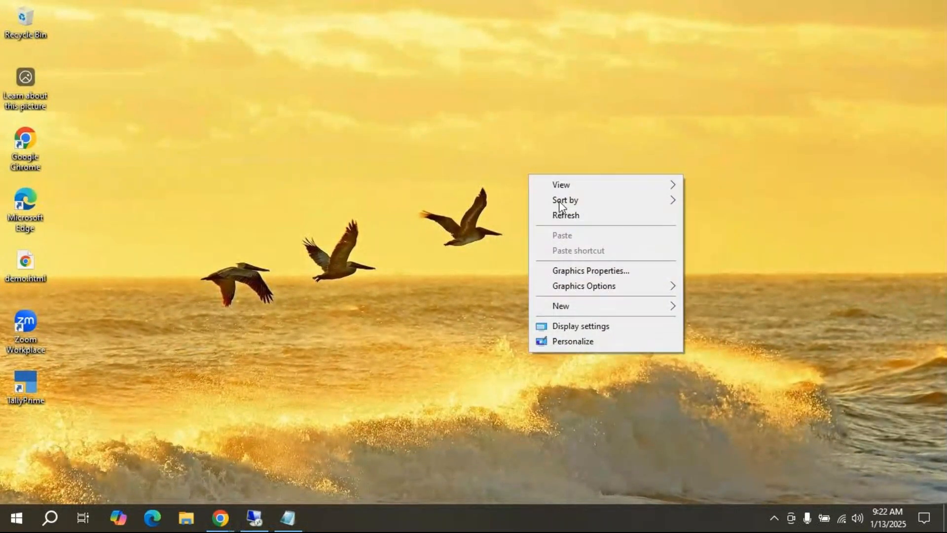
pyautogui.click(562, 216)
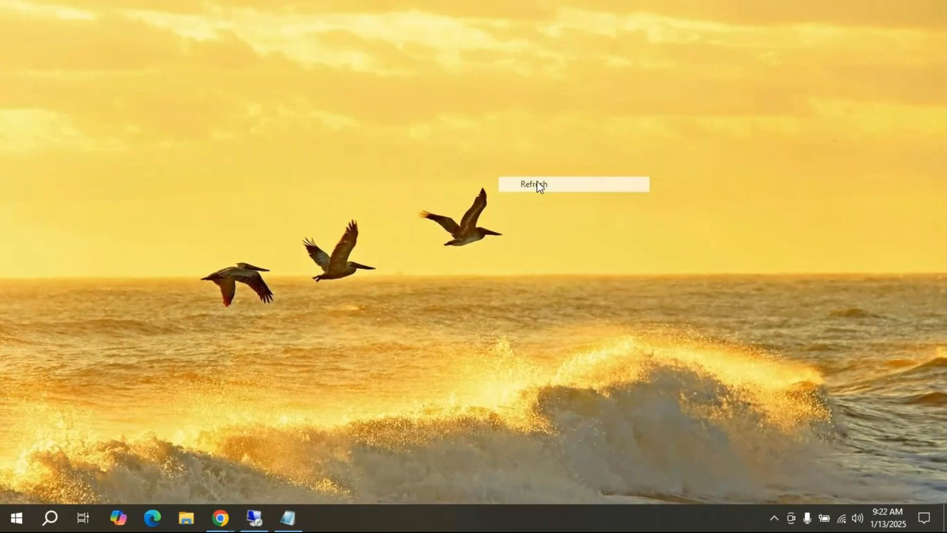
pyautogui.rightClick(453, 152)
pyautogui.click(503, 195)
pyautogui.rightClick(526, 133)
pyautogui.click(597, 173)
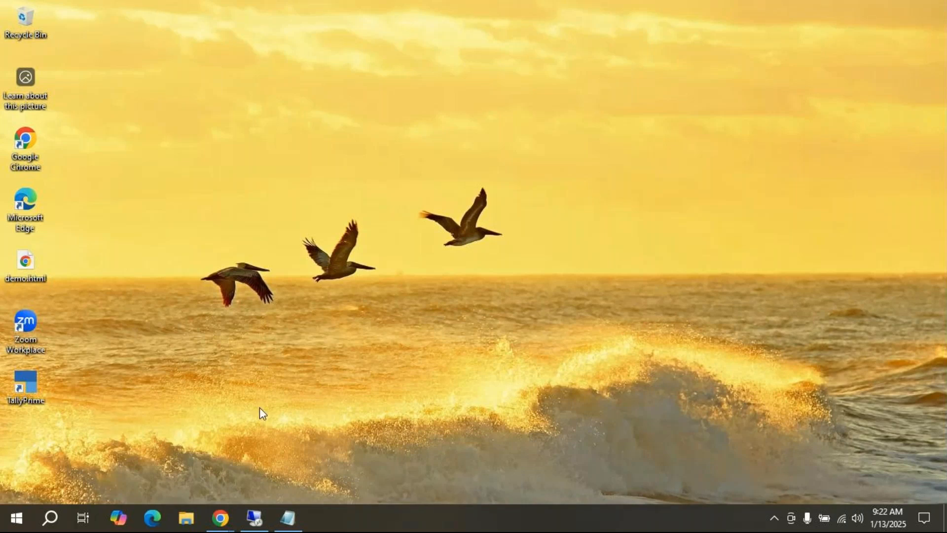
pyautogui.click(32, 390)
pyautogui.doubleClick(32, 387)
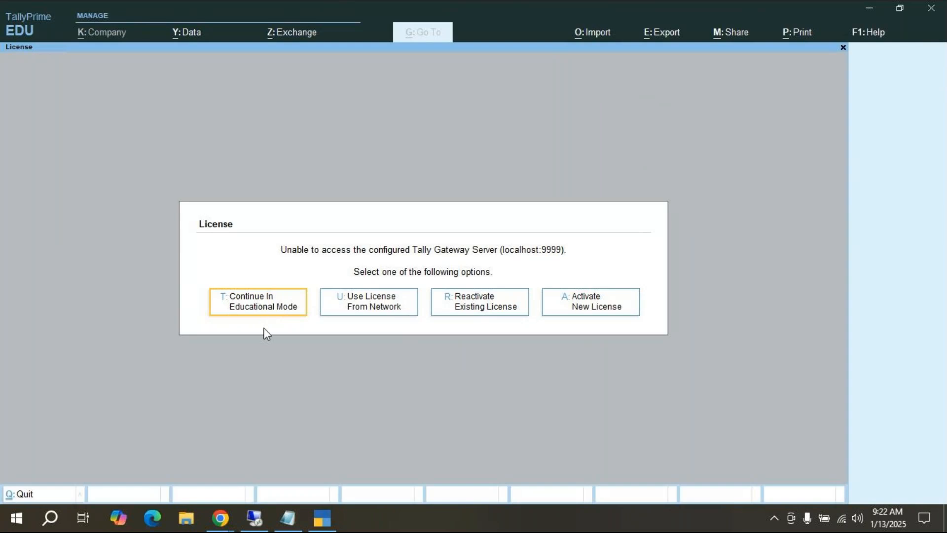
# Step: Continue in Educational Mode to reload Sathya Dealers, then bring up Notepad at the end of the notes
pyautogui.click(252, 307)
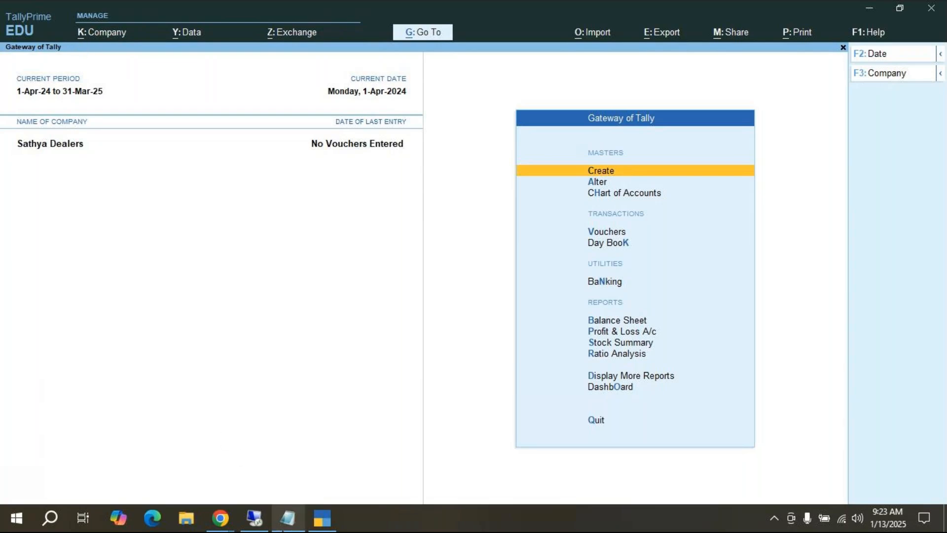
pyautogui.click(287, 518)
pyautogui.click(298, 202)
# Step: Add a new notes line 'single under line--> Alt' and return to TallyPrime
pyautogui.press('Return')
pyautogui.write('sin')
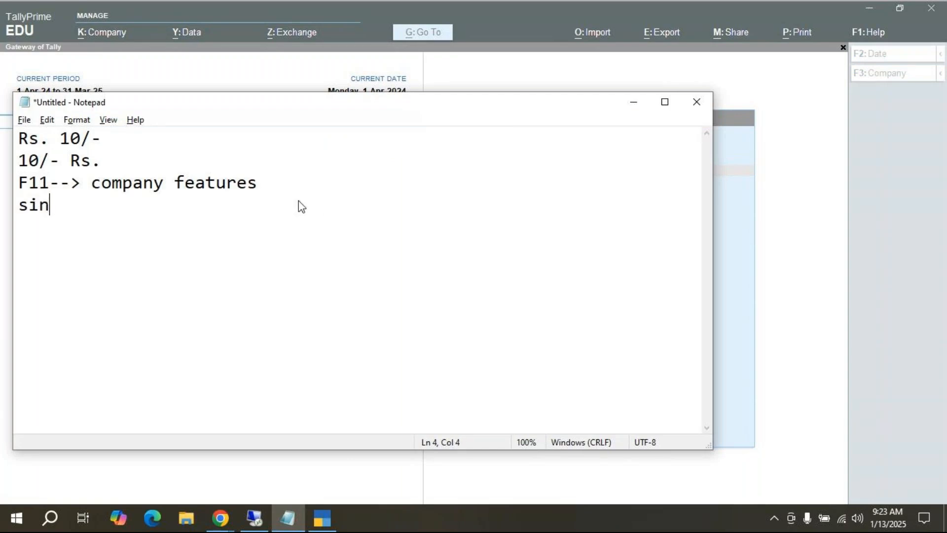
pyautogui.write('gle under')
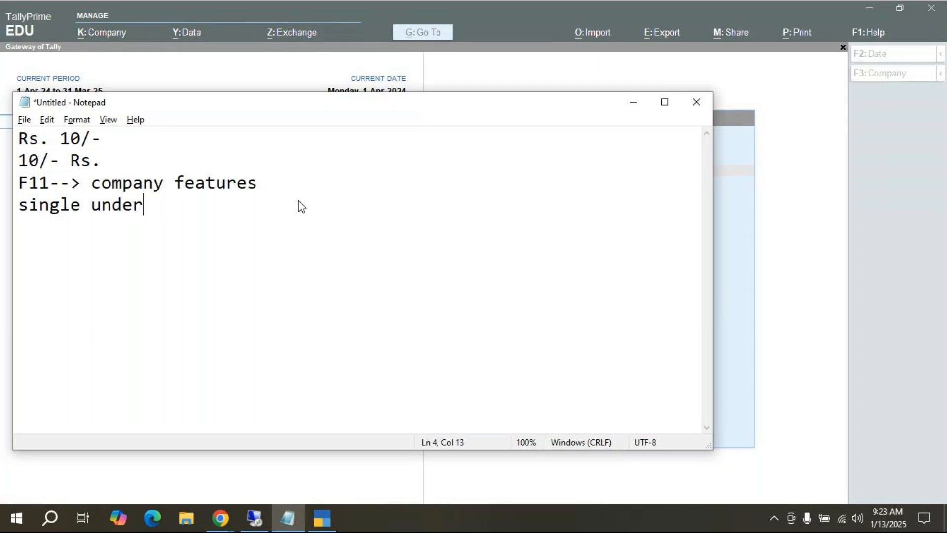
pyautogui.write(' line--> ')
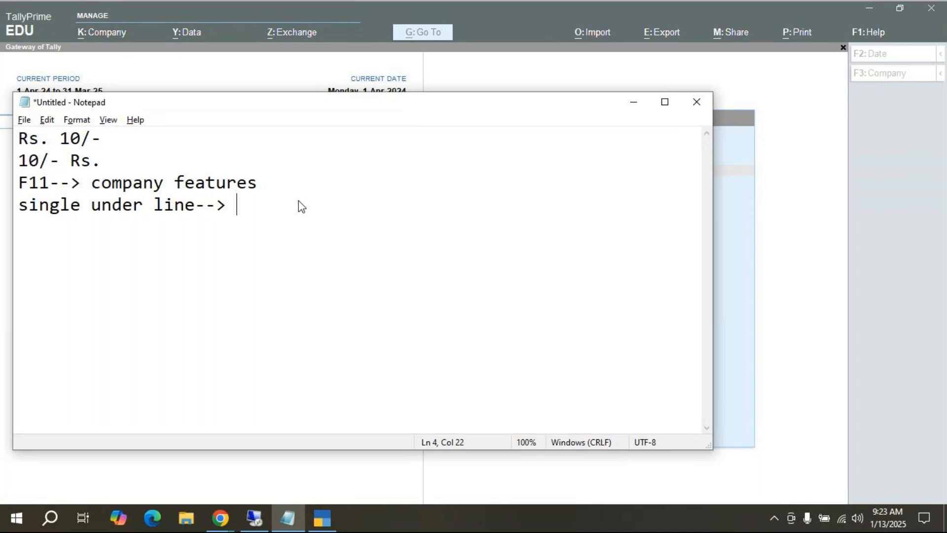
pyautogui.write('Alt')
pyautogui.click(322, 518)
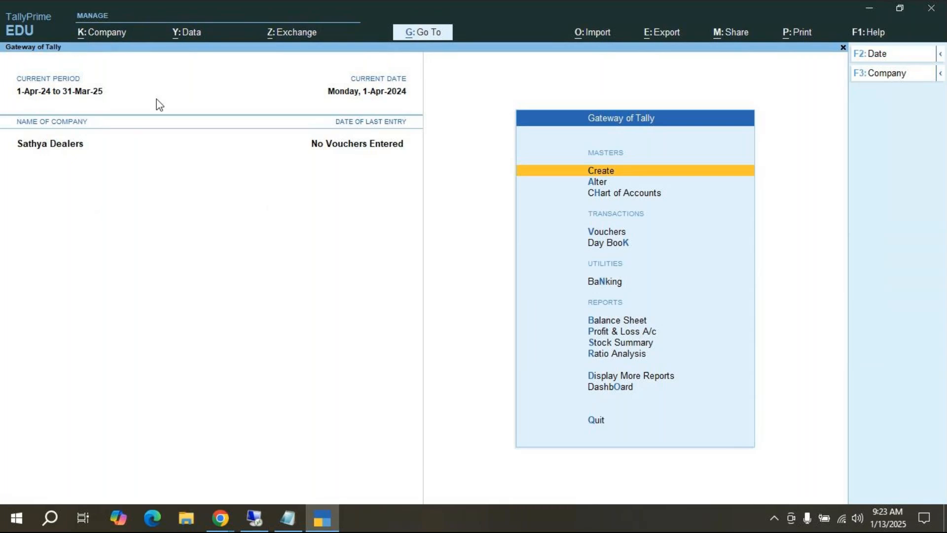
pyautogui.press('alt')
pyautogui.hotkey('alt', 'k')
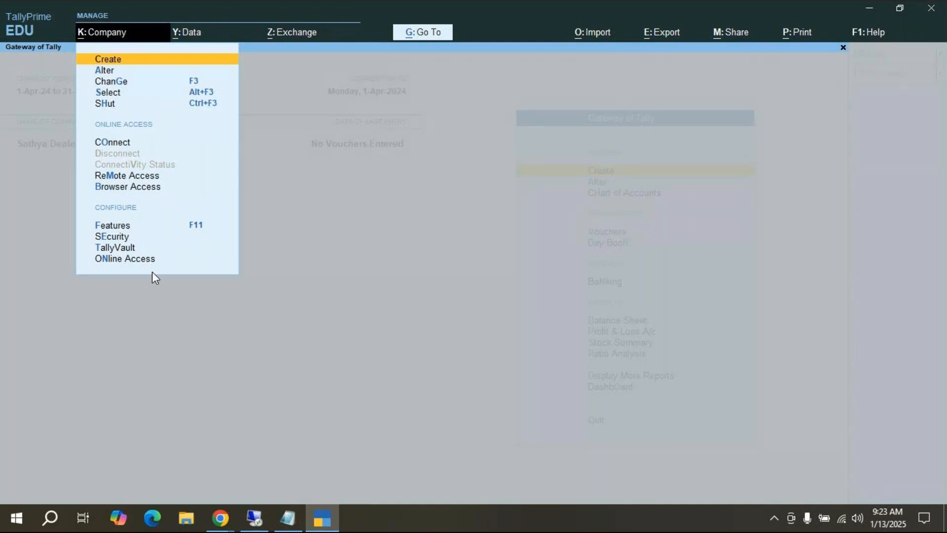
pyautogui.press('Escape')
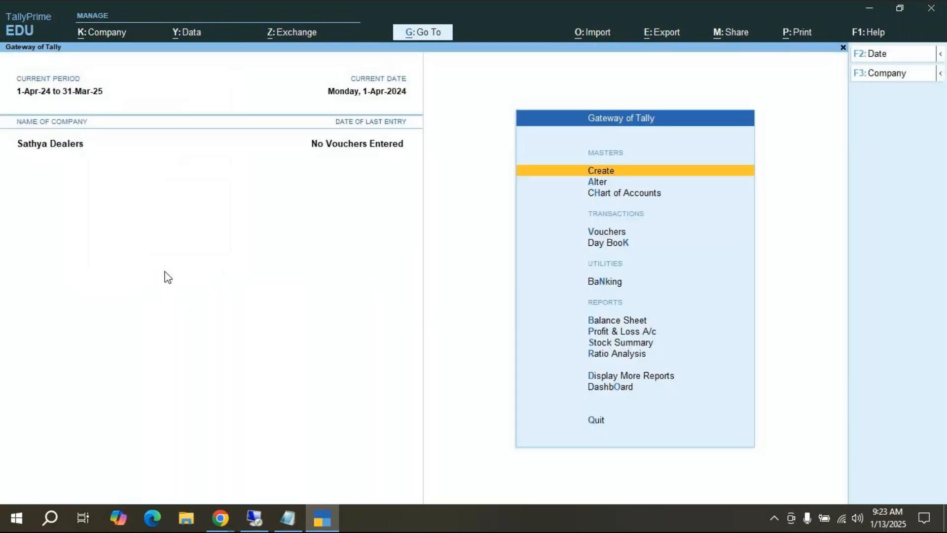
pyautogui.click(181, 37)
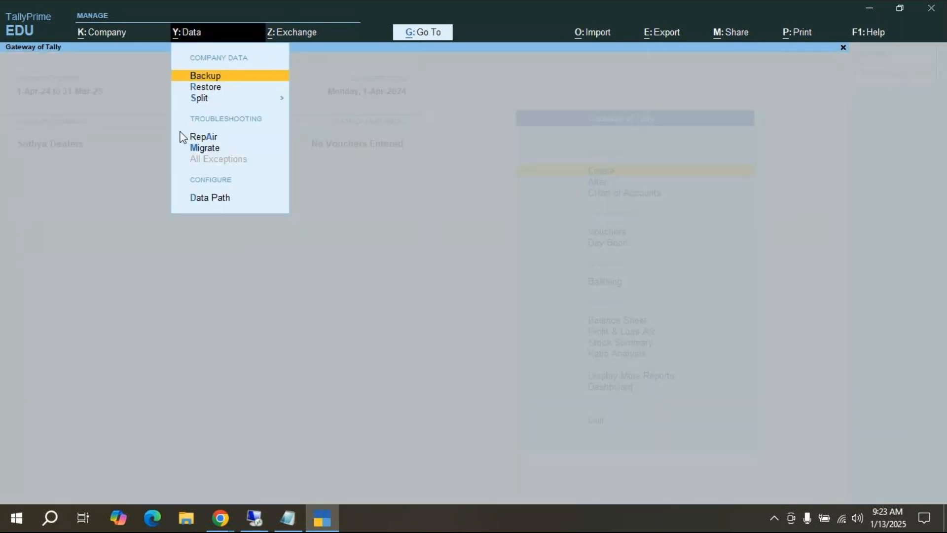
pyautogui.press('Escape')
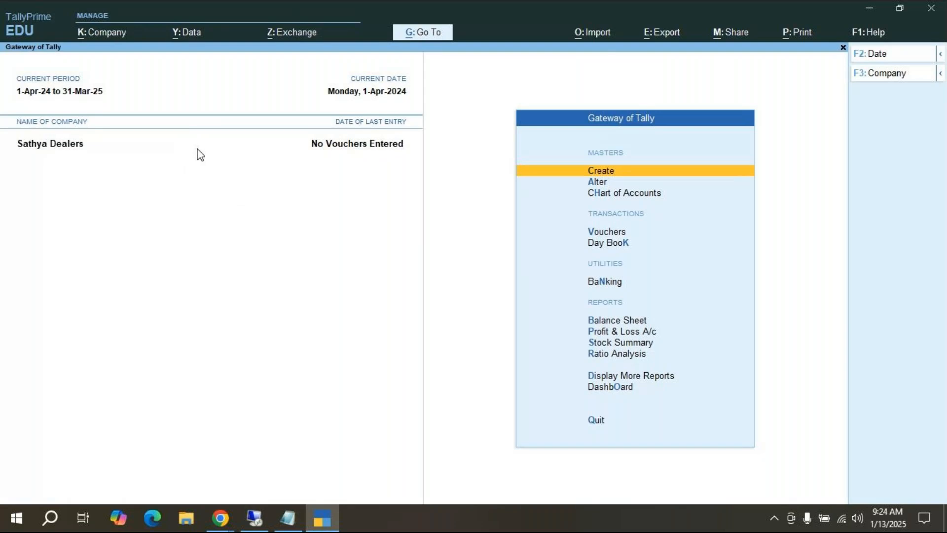
pyautogui.hotkey('alt', 'y')
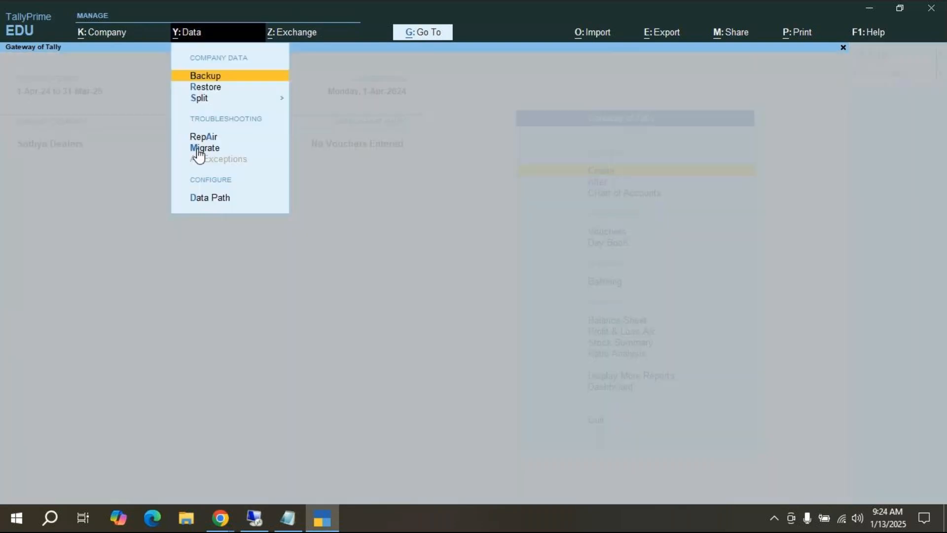
pyautogui.press('Escape')
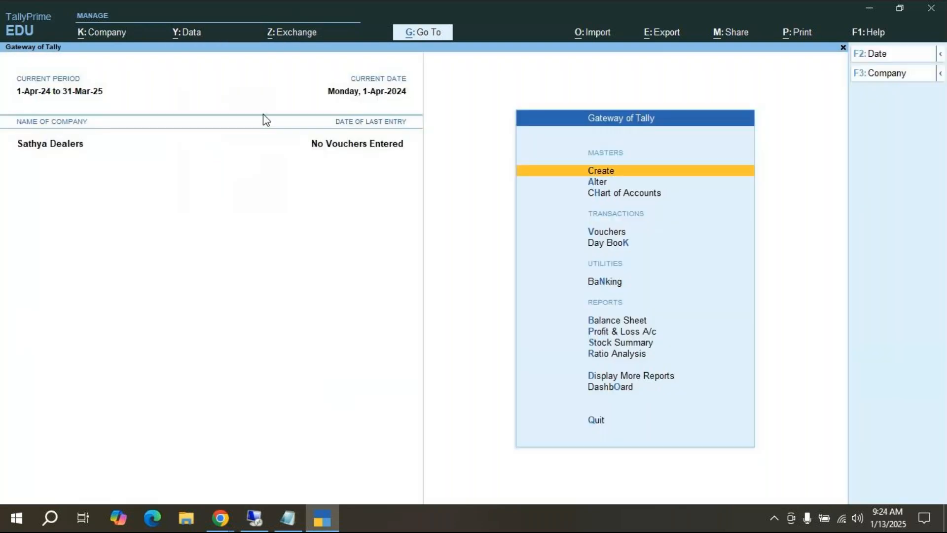
pyautogui.click(290, 33)
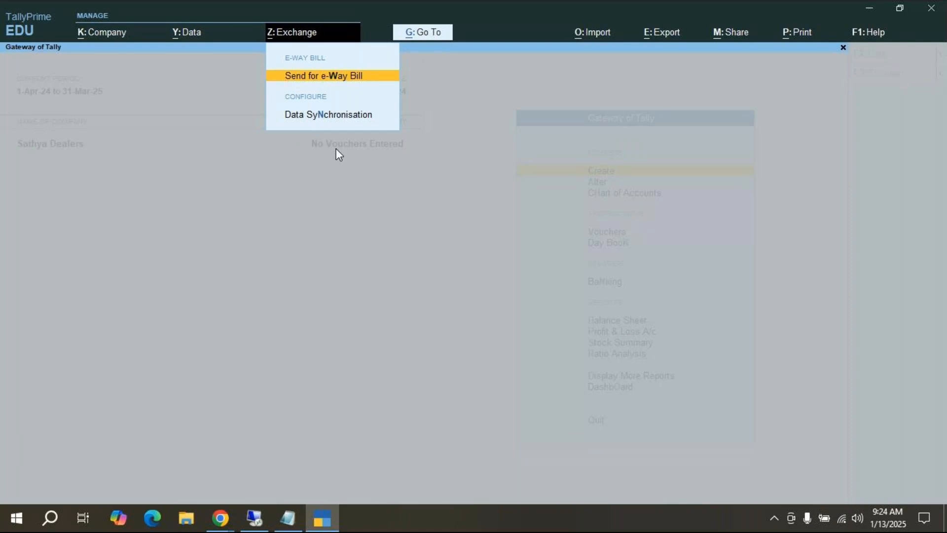
pyautogui.press('Escape')
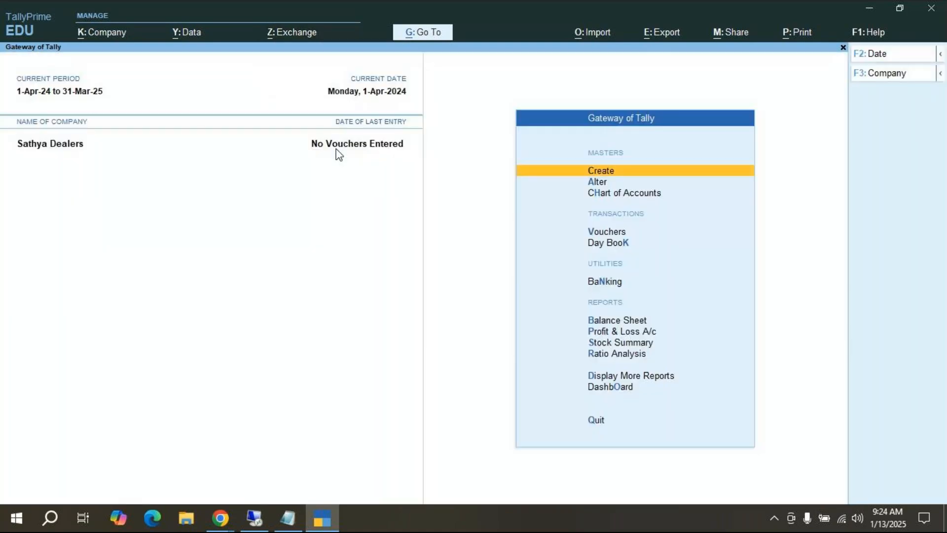
pyautogui.press('alt')
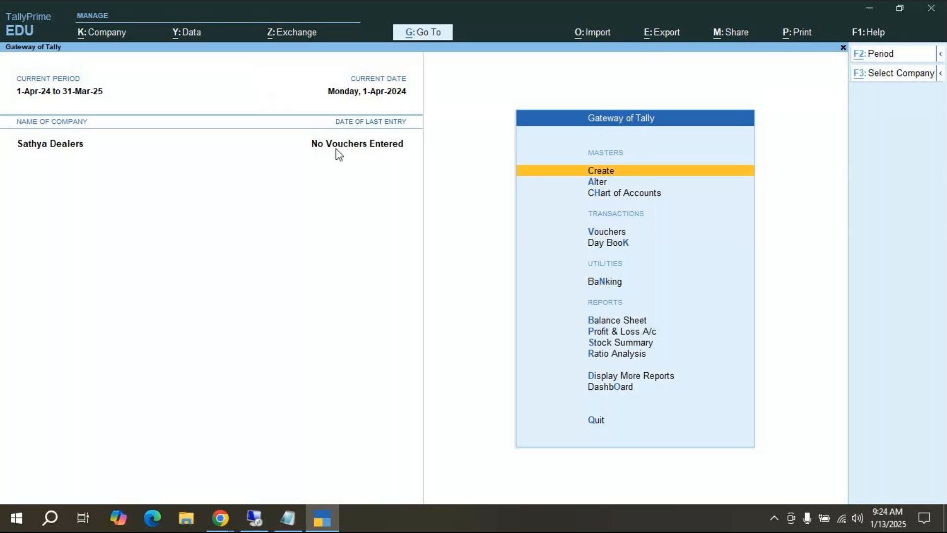
pyautogui.hotkey('alt', 'z')
pyautogui.press('Escape')
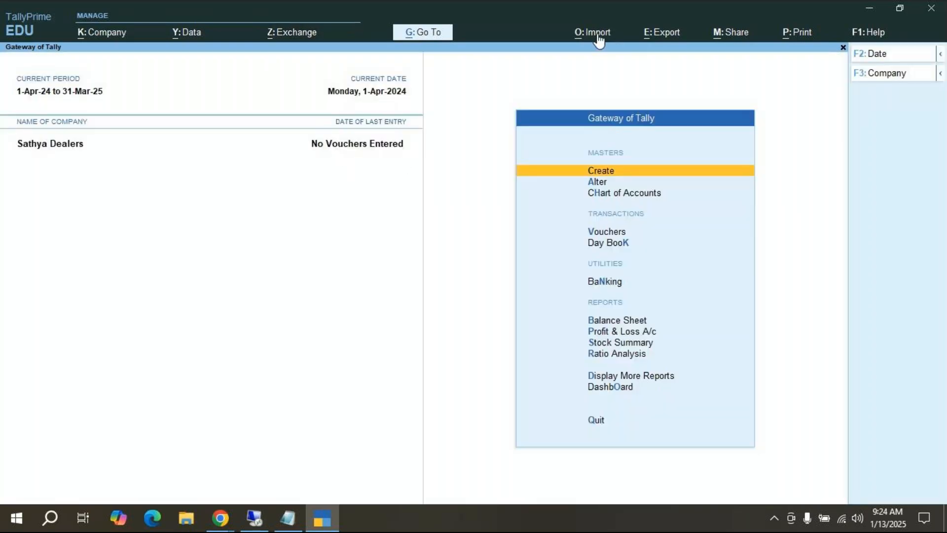
pyautogui.hotkey('alt', 'o')
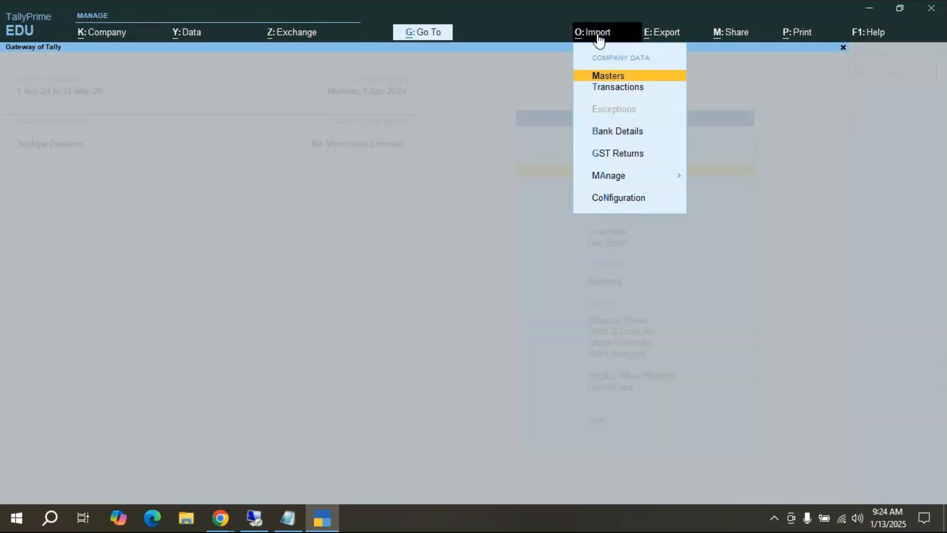
pyautogui.click(598, 36)
pyautogui.click(598, 36)
pyautogui.click(598, 36)
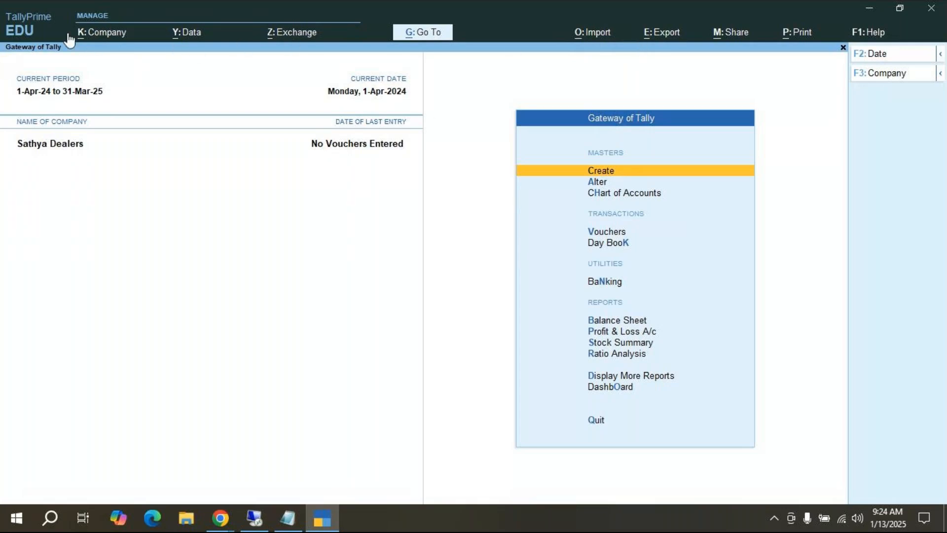
pyautogui.click(286, 526)
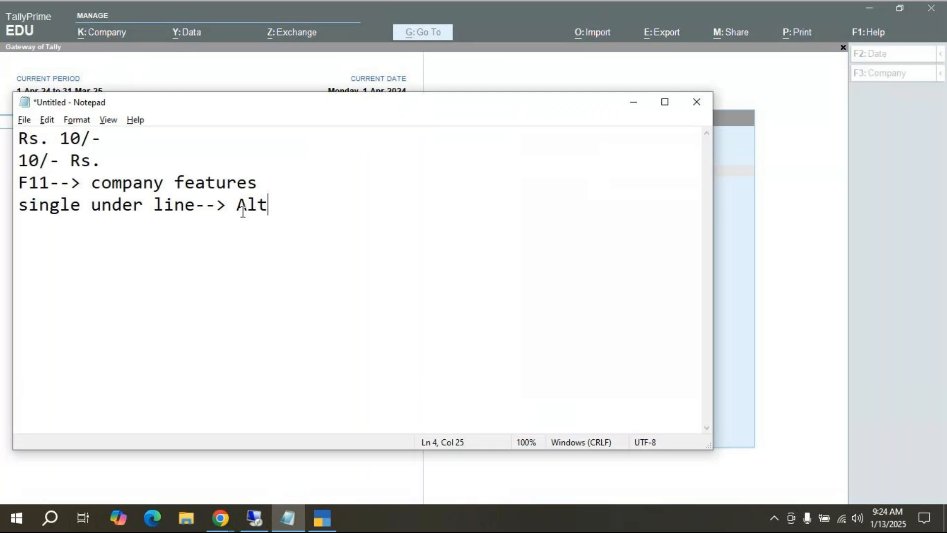
# Step: Finish 'single under line--> Alt key' and add the note 'Double line --> Ctrl key'
pyautogui.write('key')
pyautogui.press('Return')
pyautogui.write('Double line --')
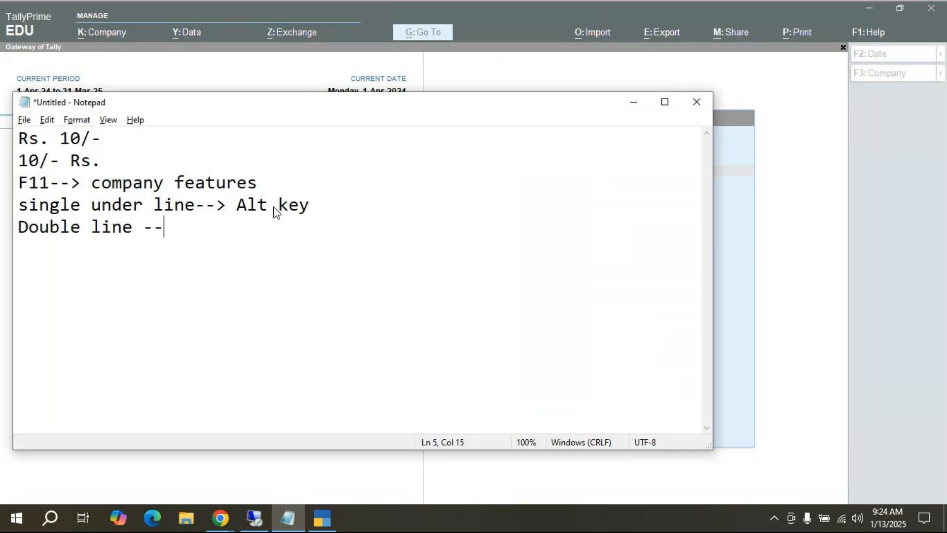
pyautogui.write('> Ctl')
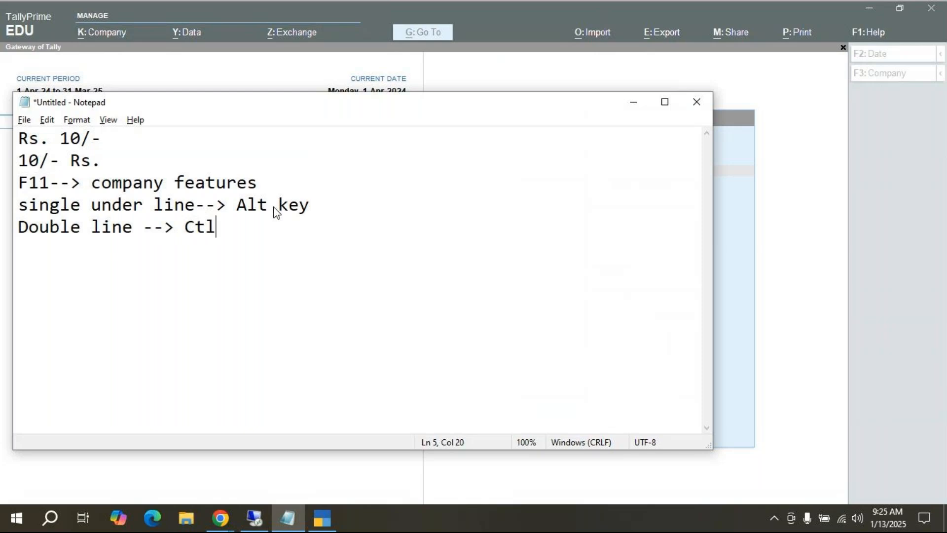
pyautogui.press('BackSpace')
pyautogui.write('rl key')
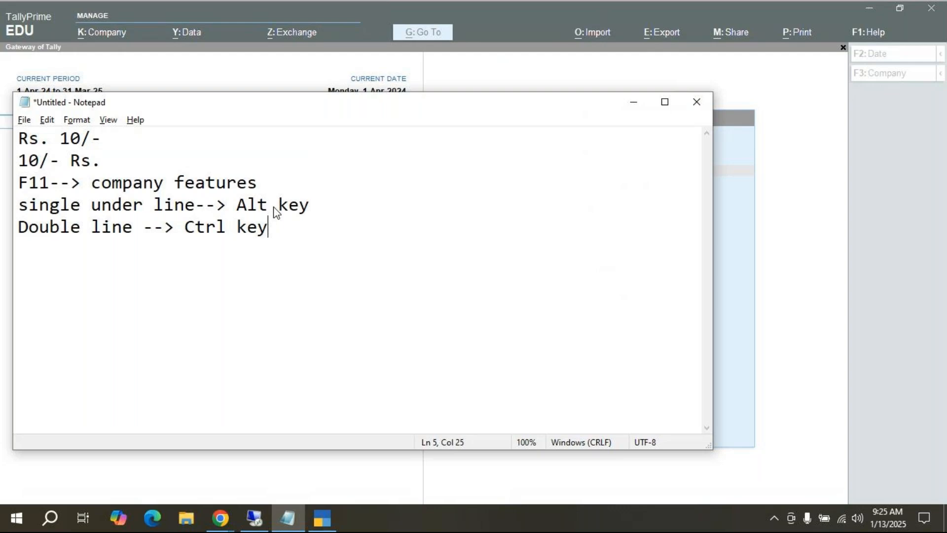
pyautogui.hotkey('alt', 'Tab')
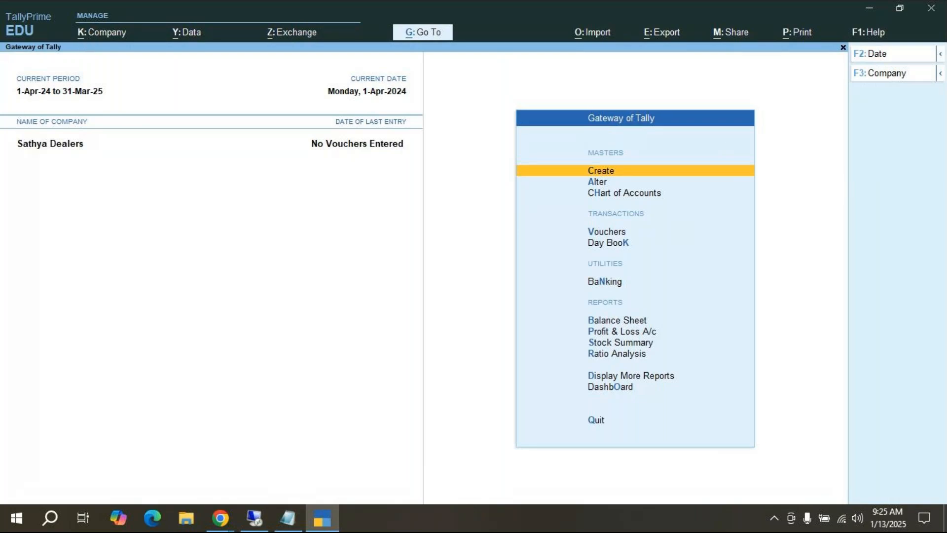
# Step: Open a blank Company Creation screen from the K: Company menu
pyautogui.click(106, 39)
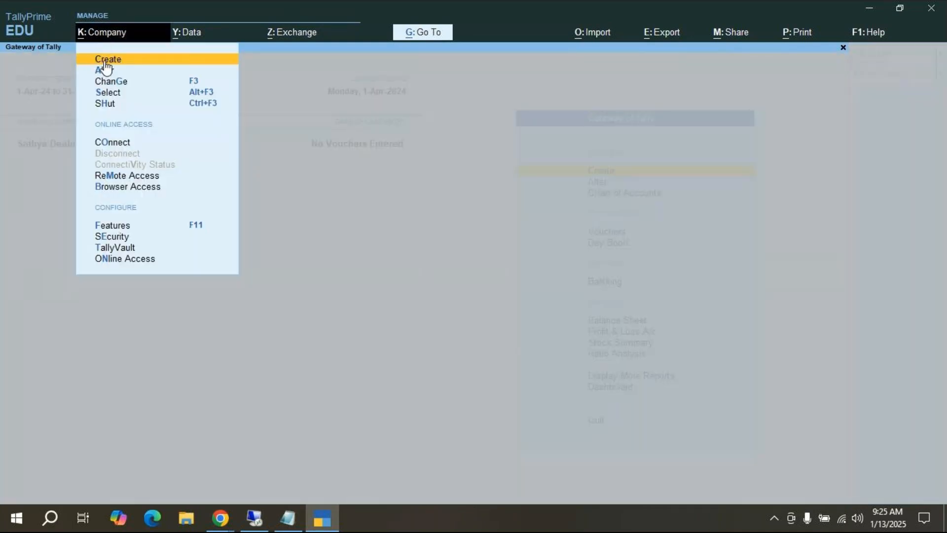
pyautogui.click(103, 59)
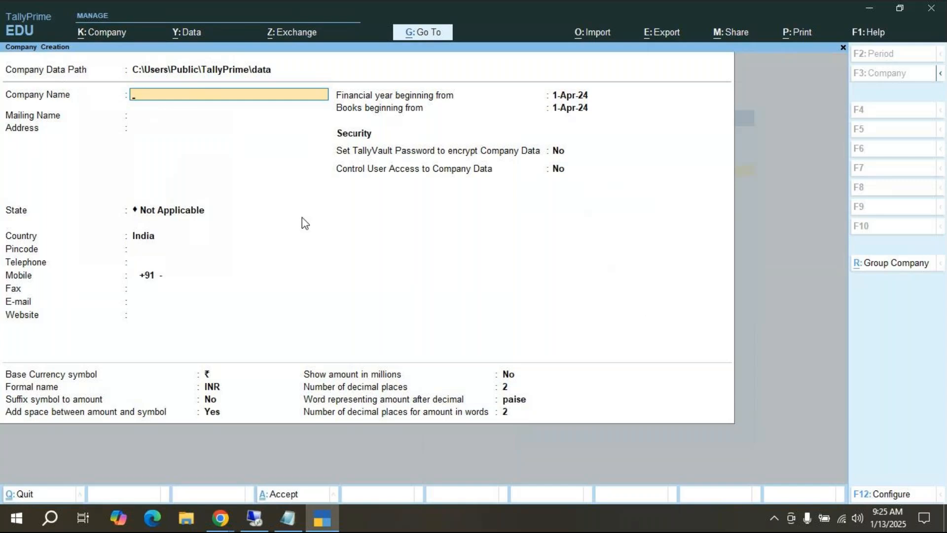
# Step: Enter company name Master Craft Agencies, keep it as mailing name, and type the street address
pyautogui.write('Master Craft Agencies')
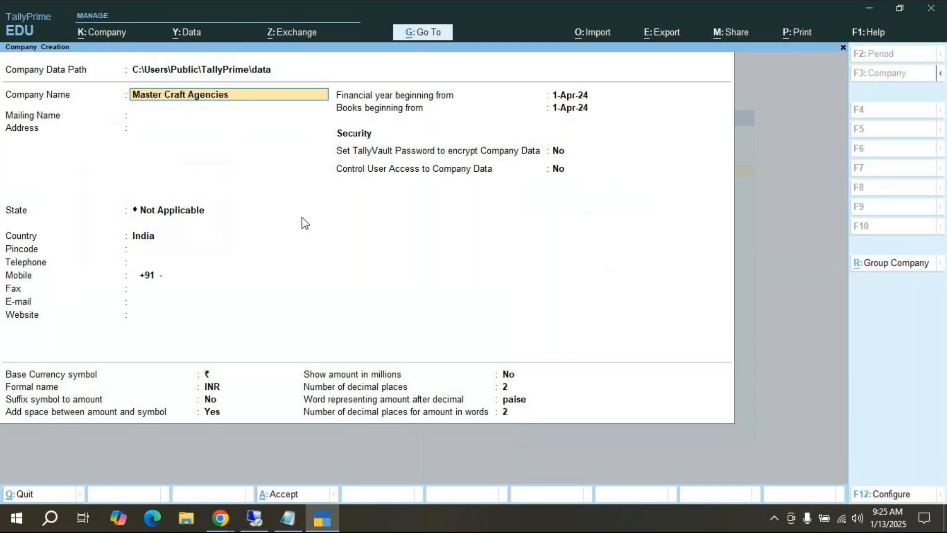
pyautogui.press('Return')
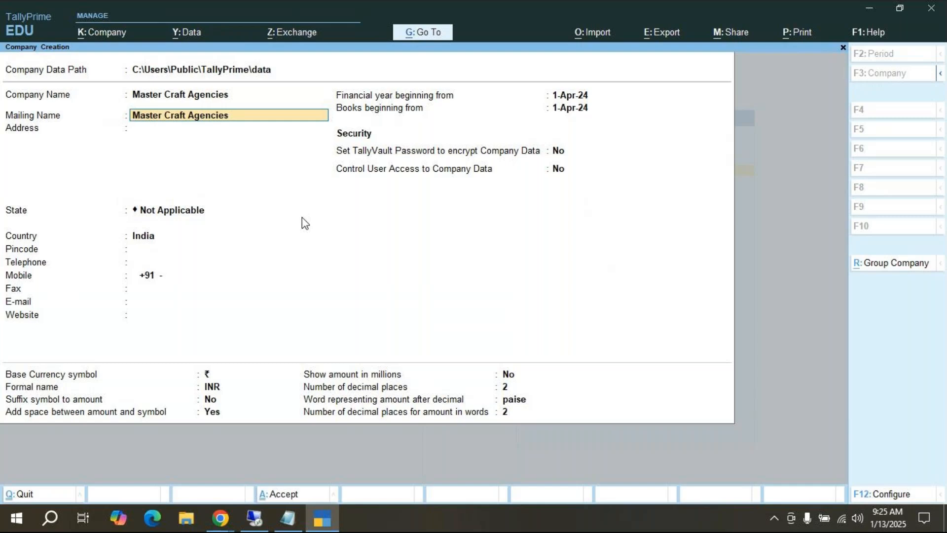
pyautogui.press('Return')
pyautogui.write('3d')
pyautogui.press('BackSpace')
pyautogui.write('rd Stag')
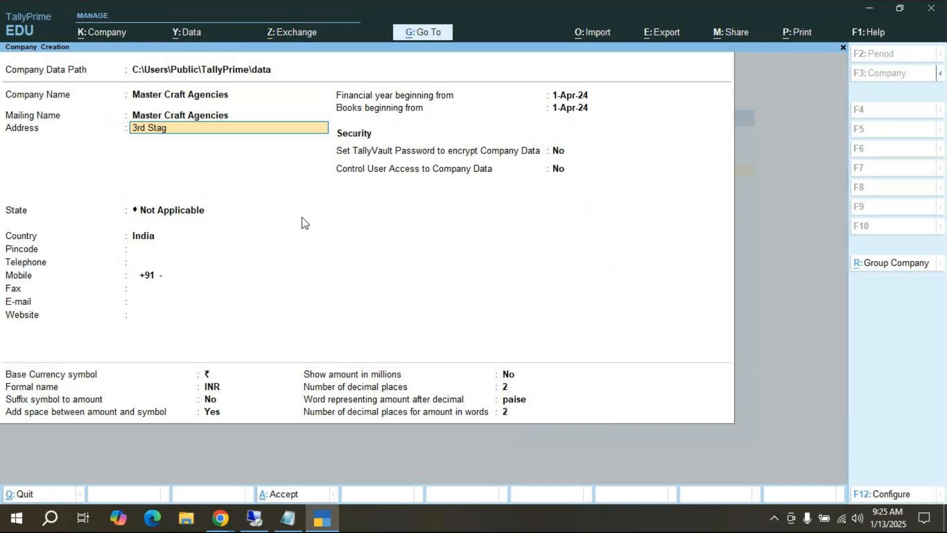
pyautogui.write('e R R Naga')
pyautogui.press('Return')
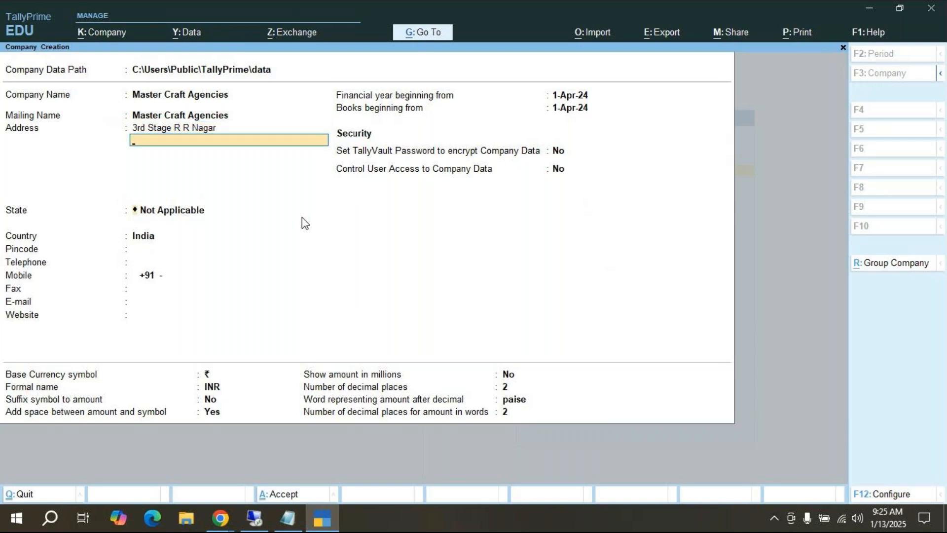
pyautogui.press('Return')
# Step: Set the state to Karnataka and enter the company's pincode
pyautogui.write('Ka')
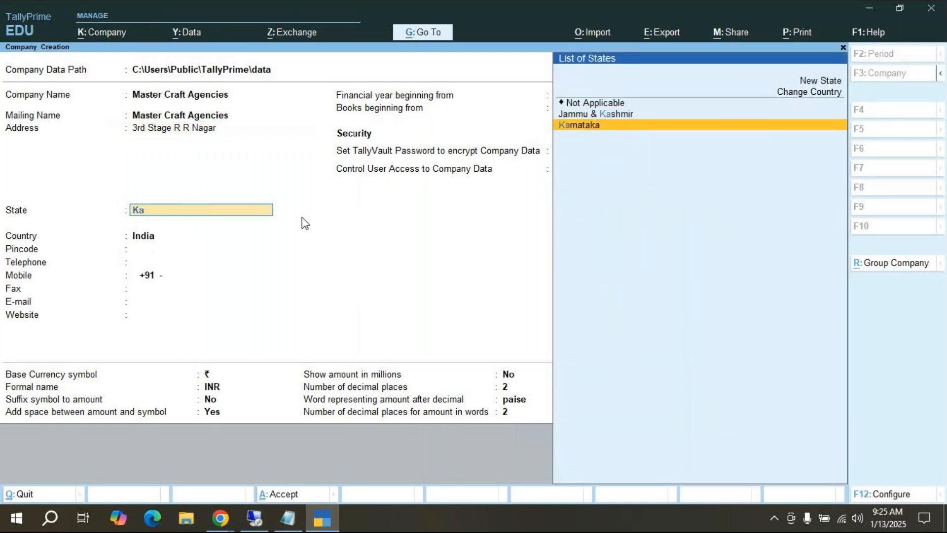
pyautogui.press('Return')
pyautogui.write('5')
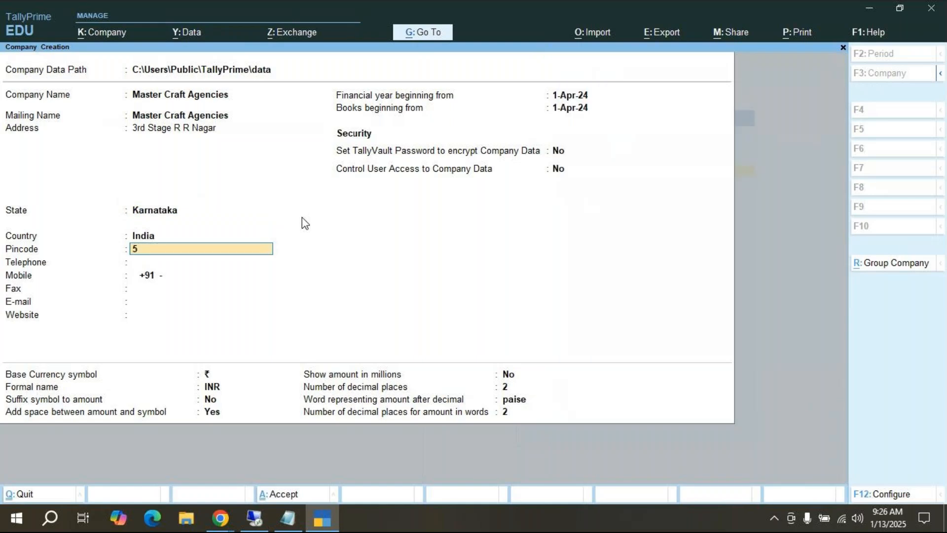
pyautogui.write('60098')
pyautogui.press('Return')
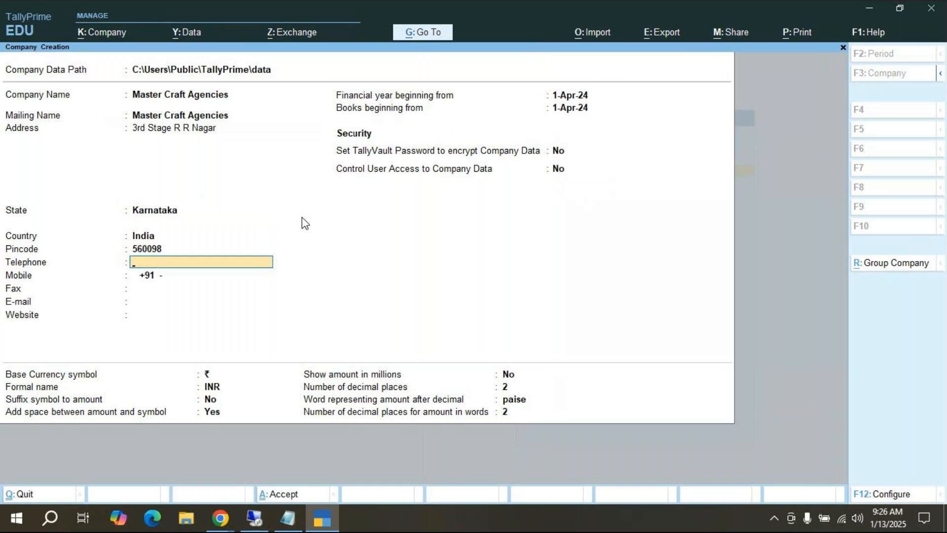
pyautogui.press('Return')
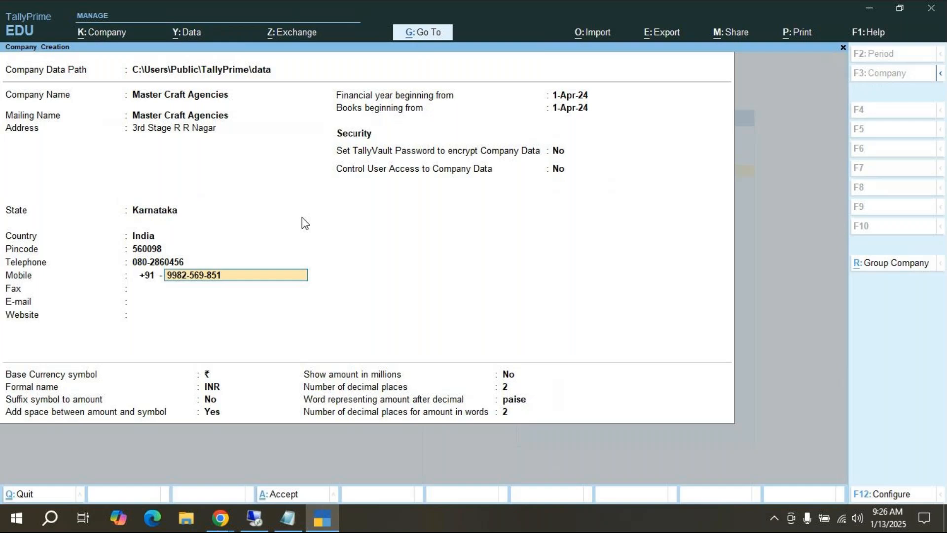
pyautogui.press('Return')
pyautogui.press('Return')
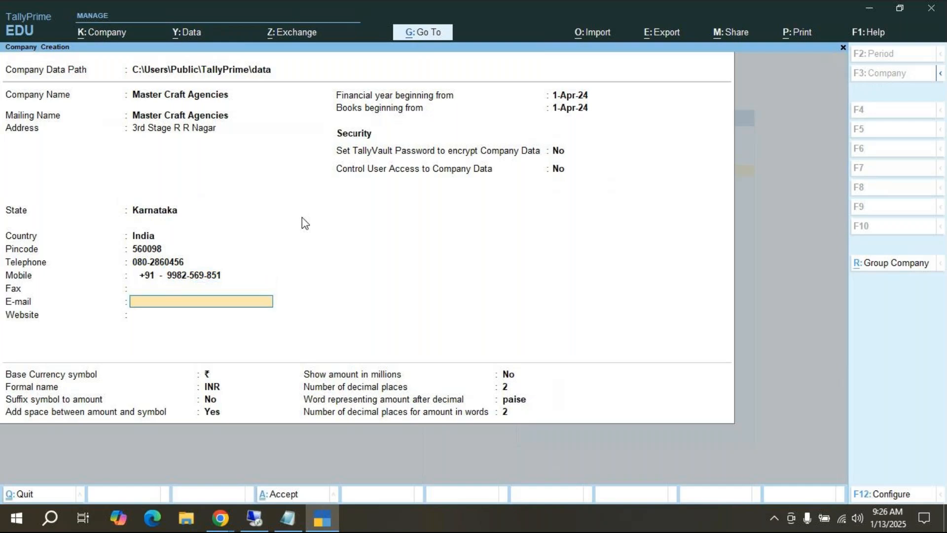
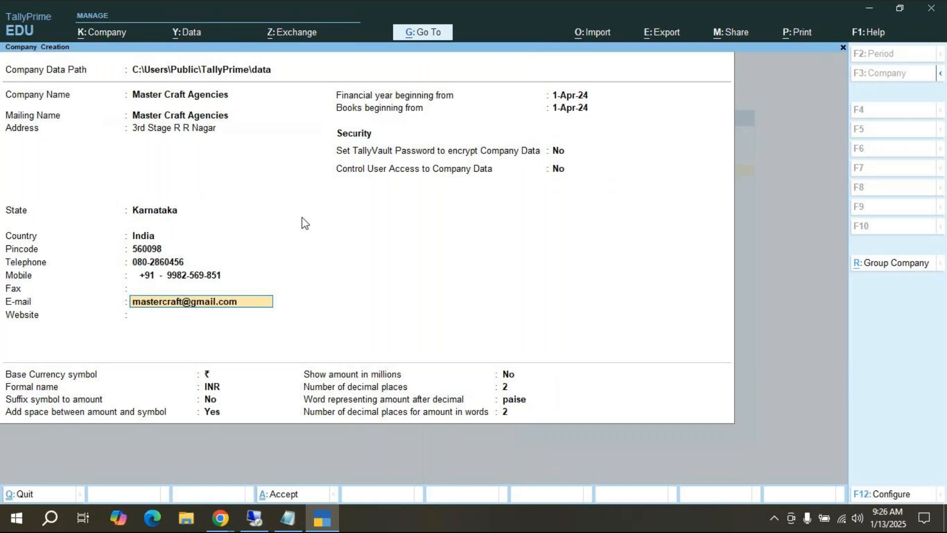
pyautogui.press('Return')
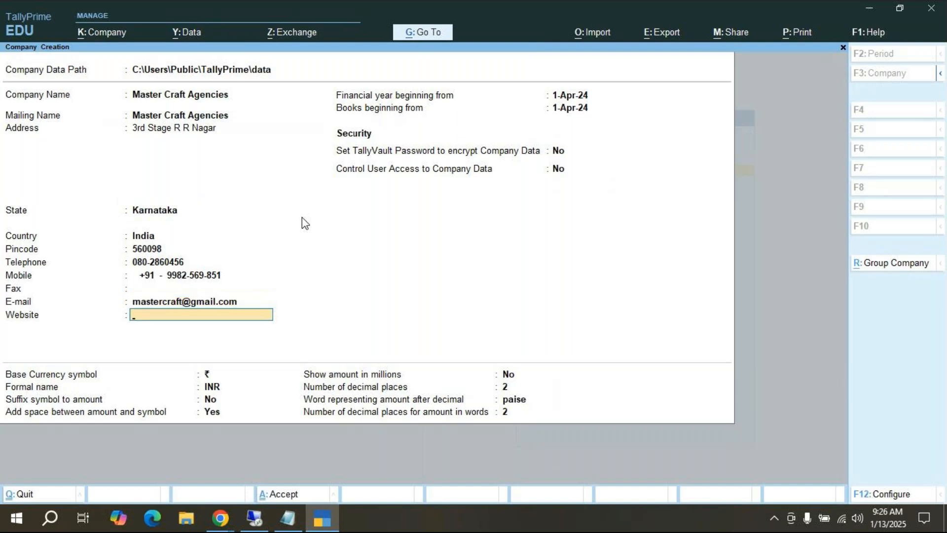
pyautogui.write('www.mastercraft.com')
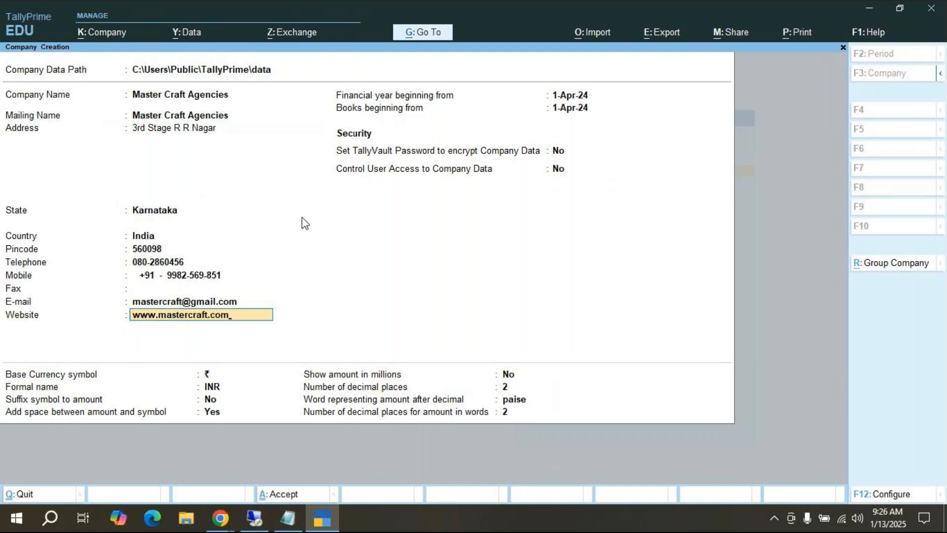
# Step: Keep the 1-Apr-24 financial year, no user access control, and default INR currency with 2 decimals and paise
pyautogui.press('Return')
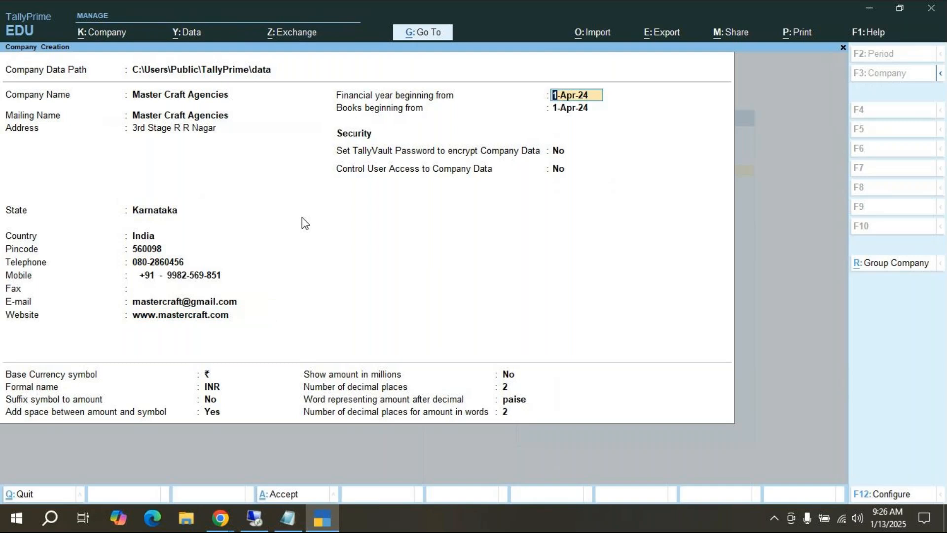
pyautogui.press('Return')
pyautogui.press('Return')
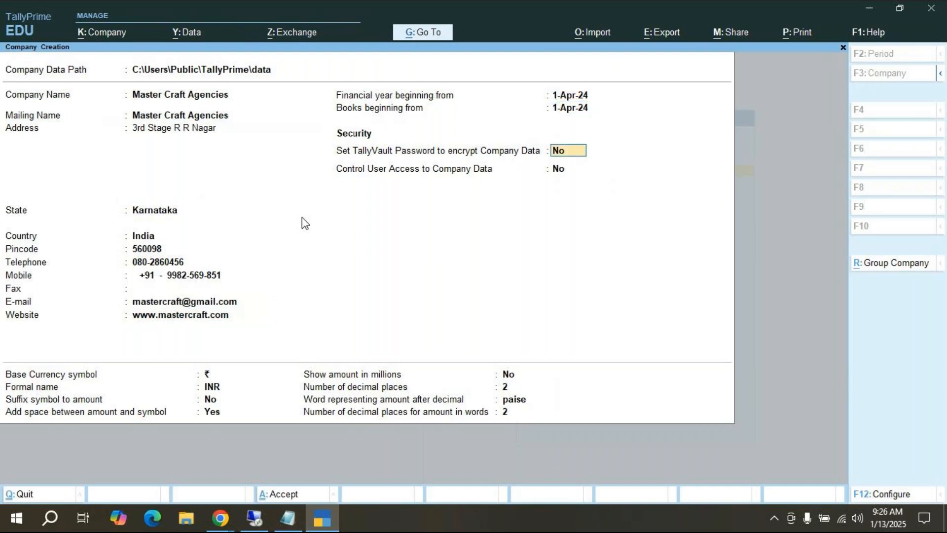
pyautogui.press('Return')
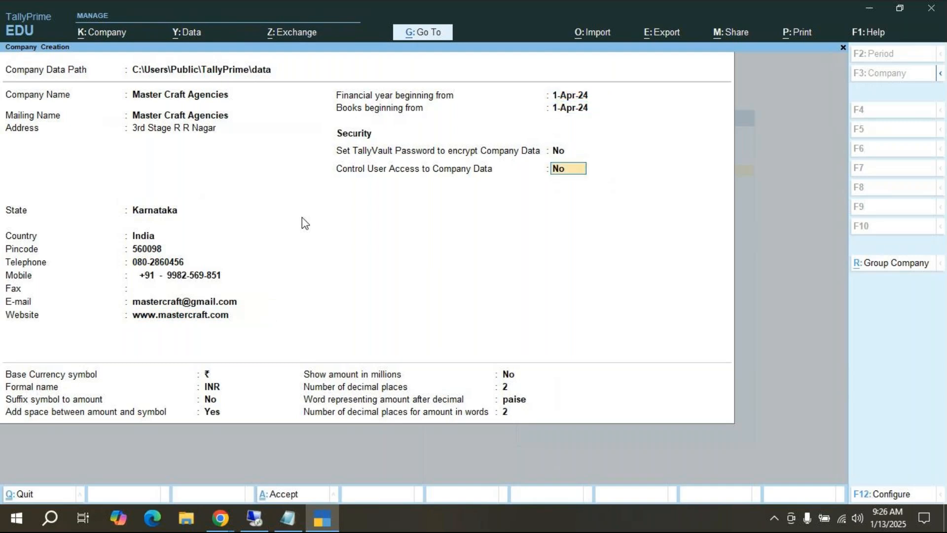
pyautogui.press('Return')
pyautogui.press('Return')
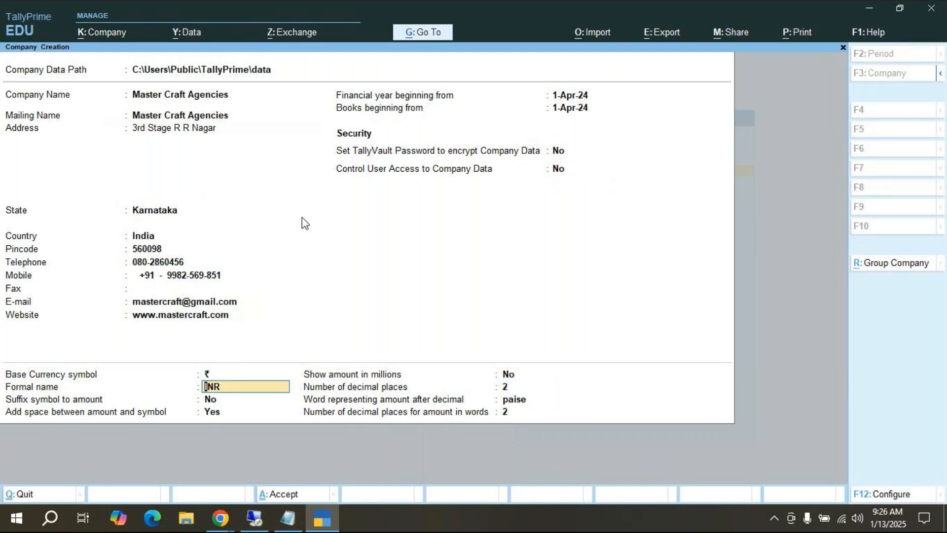
pyautogui.press('Return')
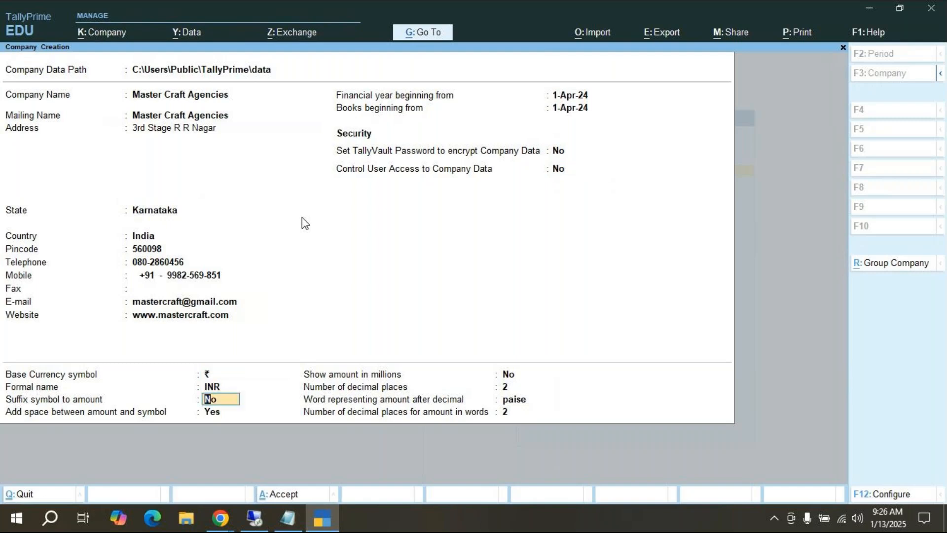
pyautogui.press('Return')
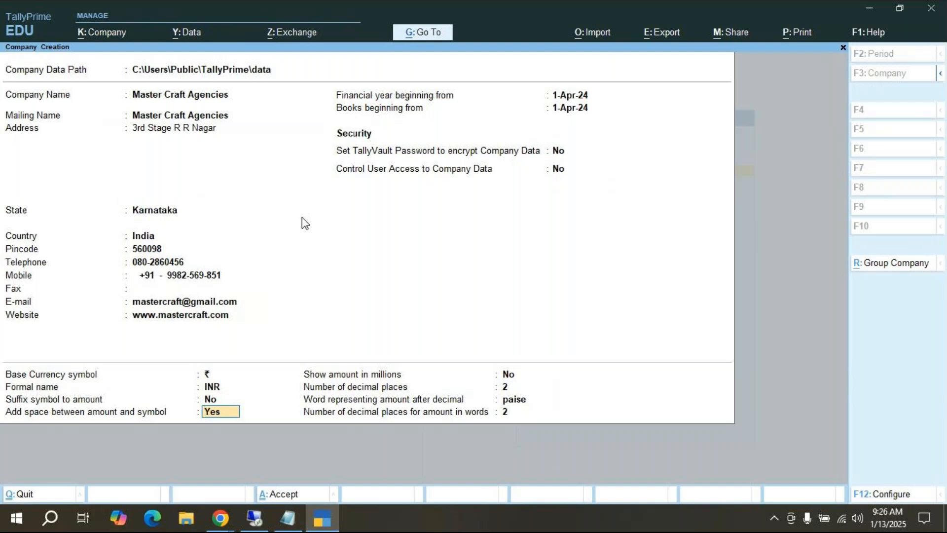
pyautogui.press('Return')
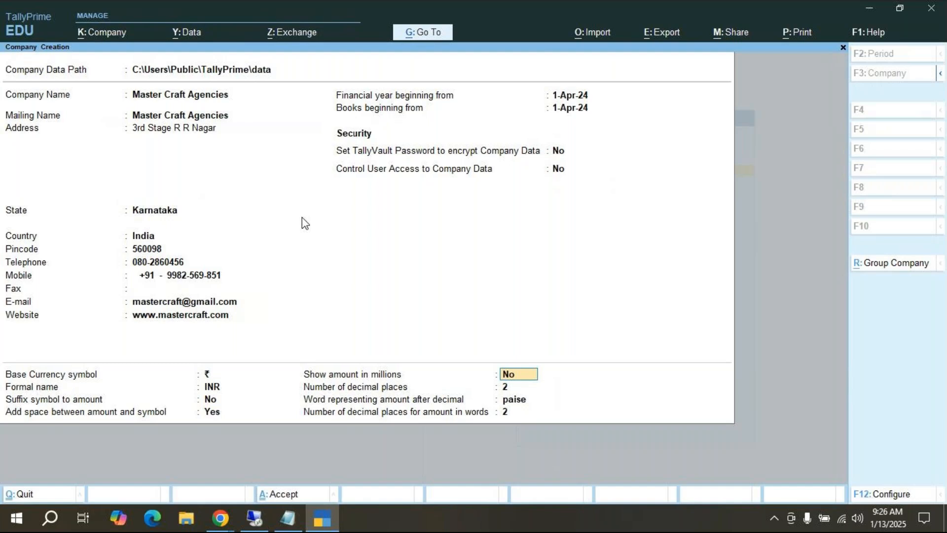
pyautogui.press('Return')
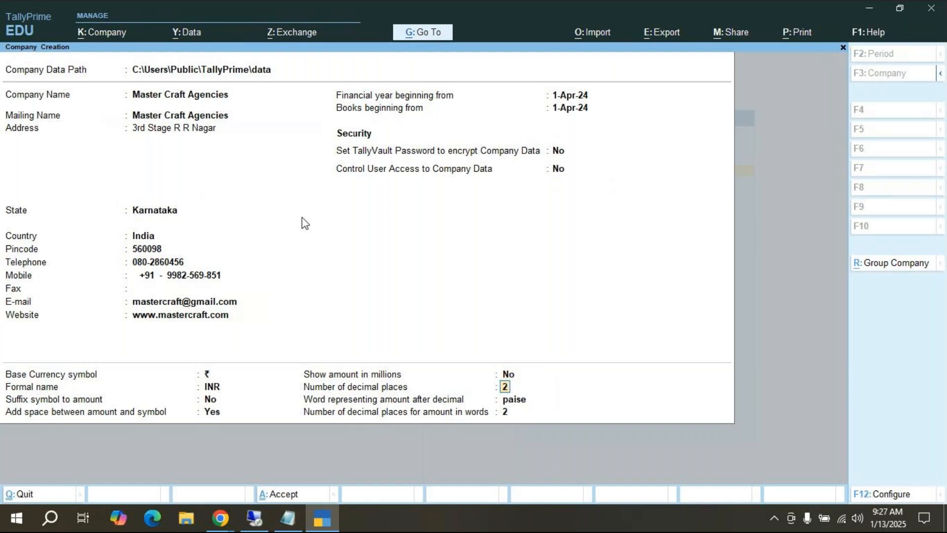
pyautogui.press('Return')
pyautogui.press('Return')
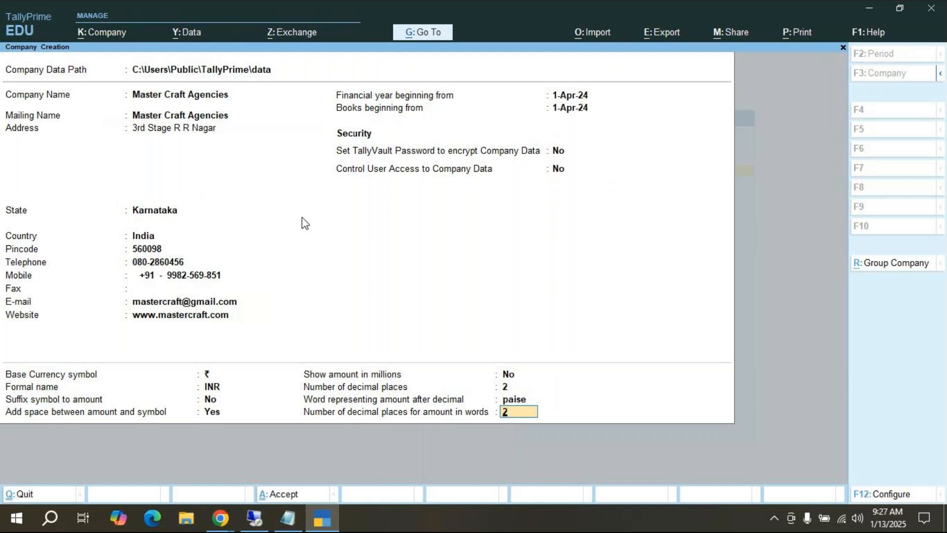
pyautogui.press('Return')
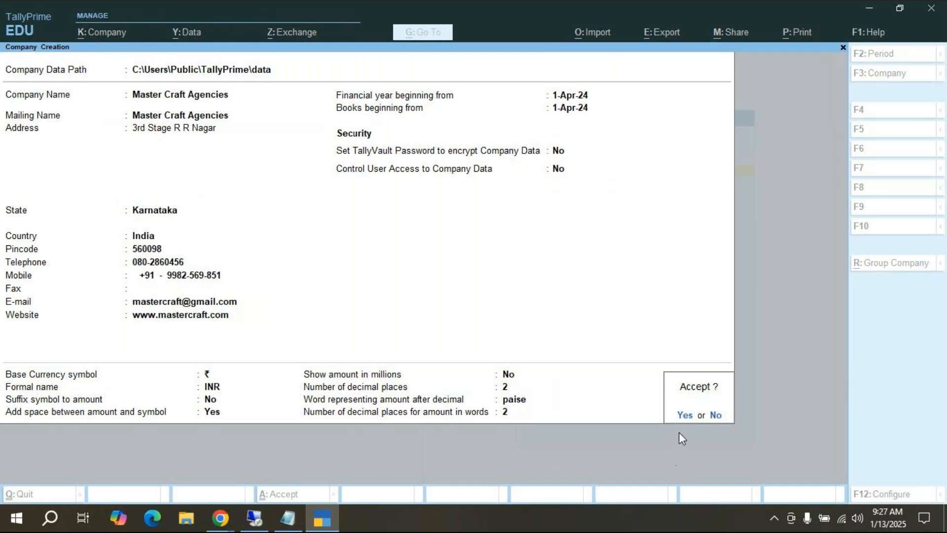
# Step: Accept the company, enable GST with Regular registration, and leave TDS, TCS and other features off
pyautogui.click(684, 415)
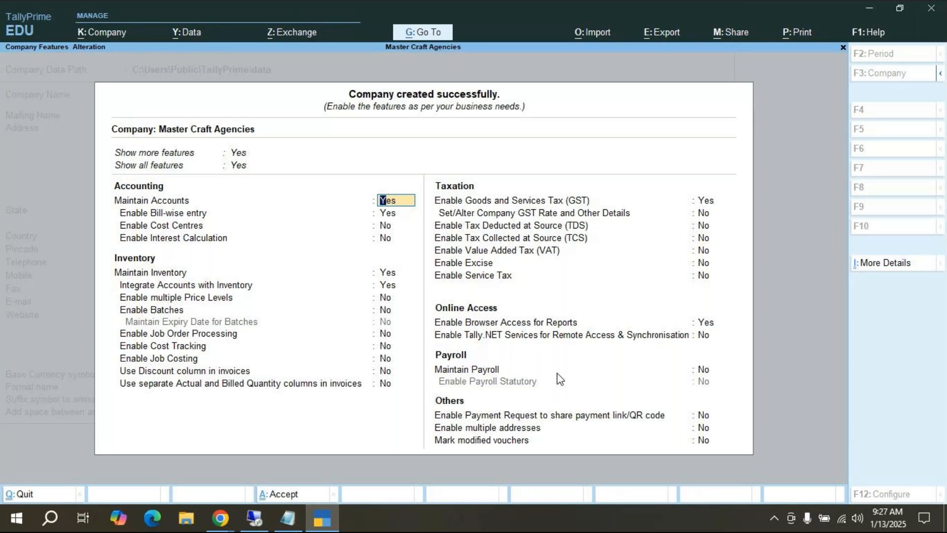
pyautogui.press('Return')
pyautogui.press('Return')
pyautogui.press('Return')
pyautogui.press('Return')
pyautogui.press('Return')
pyautogui.press('Return')
pyautogui.press('Return')
pyautogui.press('Return')
pyautogui.press('Return')
pyautogui.press('Return')
pyautogui.press('Return')
pyautogui.press('Return')
pyautogui.press('Return')
pyautogui.press('Return')
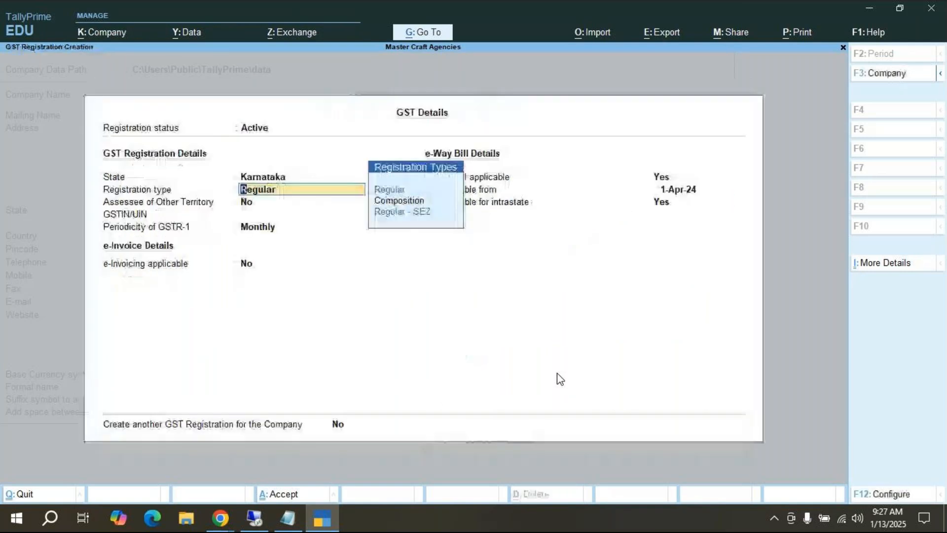
pyautogui.press('Return')
pyautogui.press('Return')
pyautogui.press('Return')
pyautogui.press('Return')
pyautogui.press('Return')
pyautogui.press('Return')
pyautogui.press('Return')
pyautogui.press('Return')
pyautogui.press('Return')
pyautogui.press('Return')
pyautogui.press('Return')
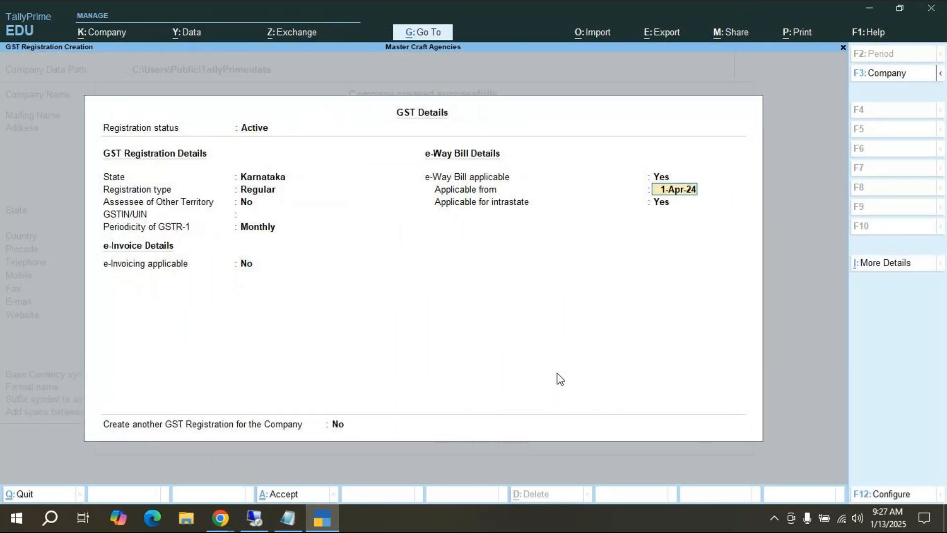
pyautogui.press('Return')
pyautogui.press('Return')
pyautogui.press('Return')
pyautogui.press('Return')
pyautogui.press('Return')
pyautogui.press('Return')
pyautogui.press('Return')
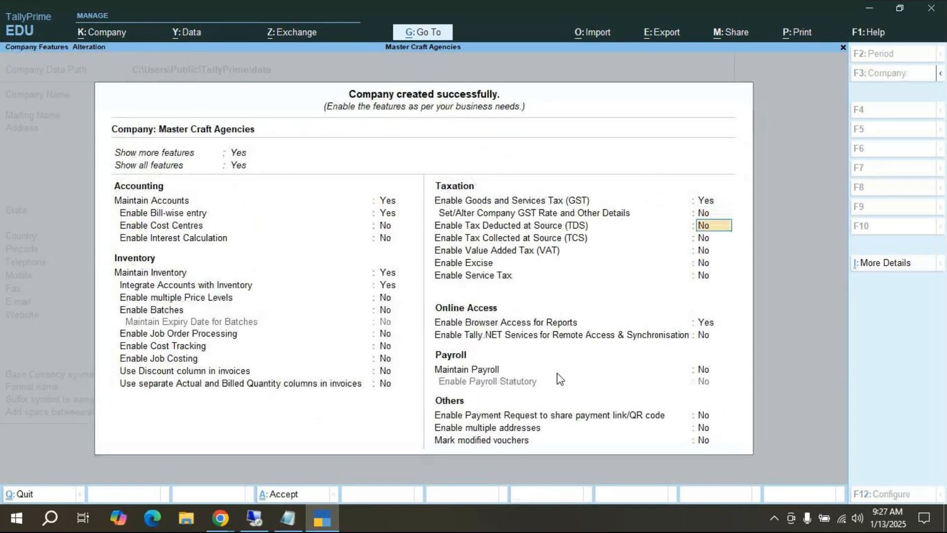
pyautogui.press('Return')
pyautogui.press('Return')
pyautogui.press('Return')
pyautogui.press('Return')
pyautogui.press('Return')
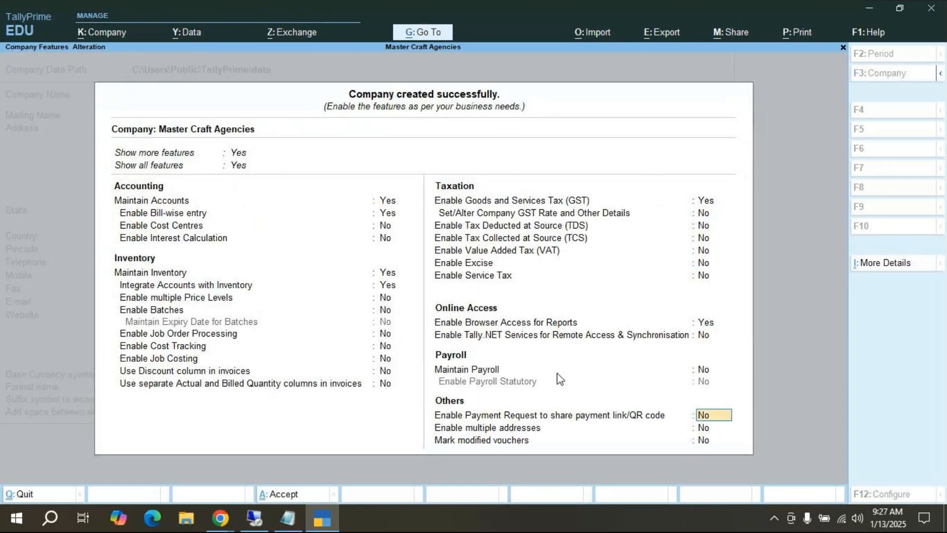
pyautogui.press('Return')
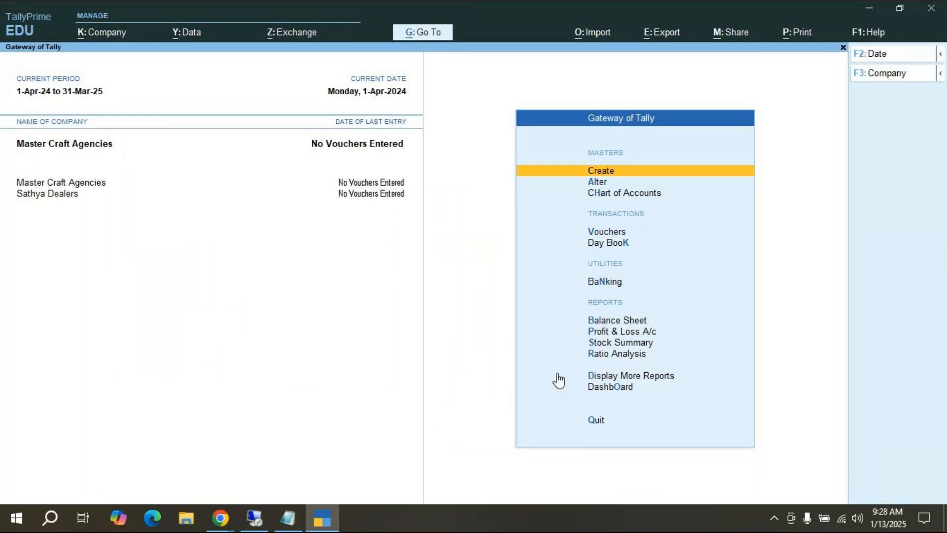
# Step: Glance at the K: Company menu, then quit TallyPrime and confirm Yes
pyautogui.click(108, 36)
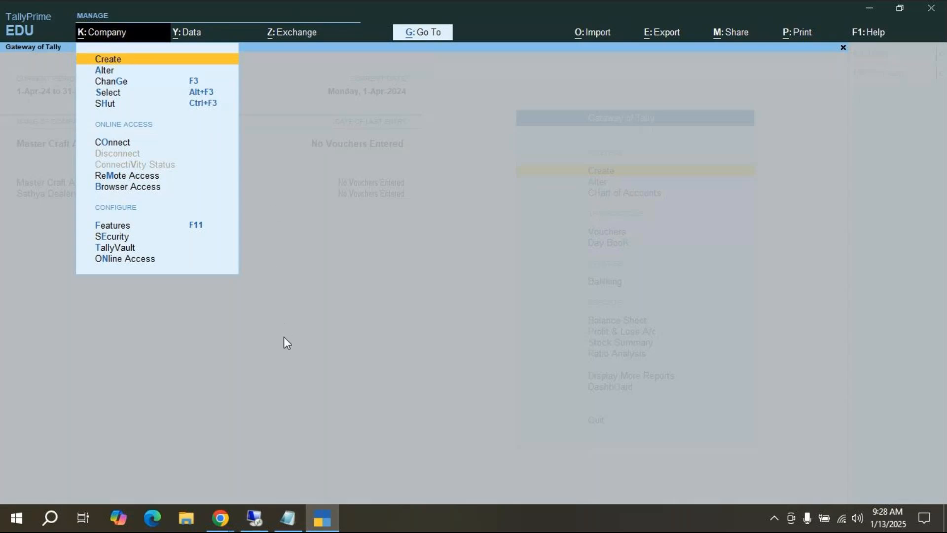
pyautogui.press('Escape')
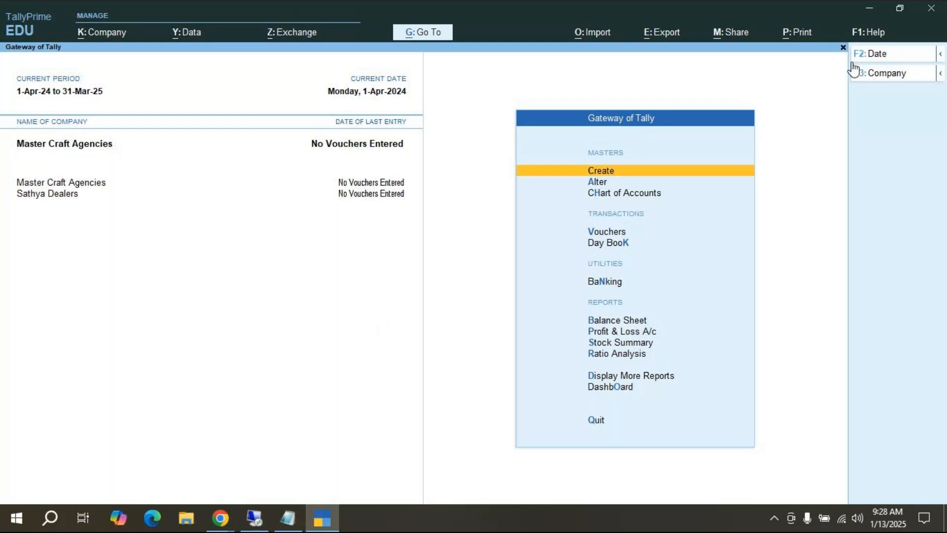
pyautogui.click(930, 14)
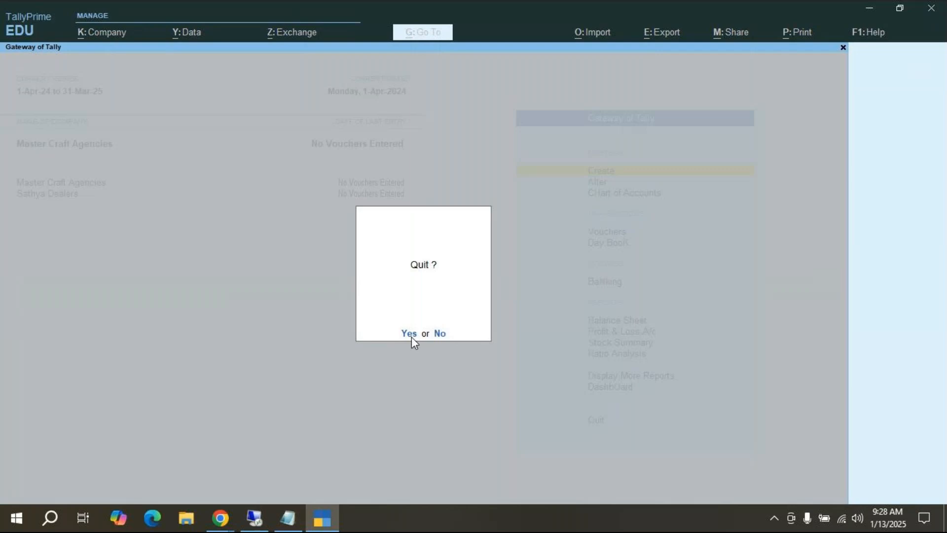
pyautogui.click(410, 333)
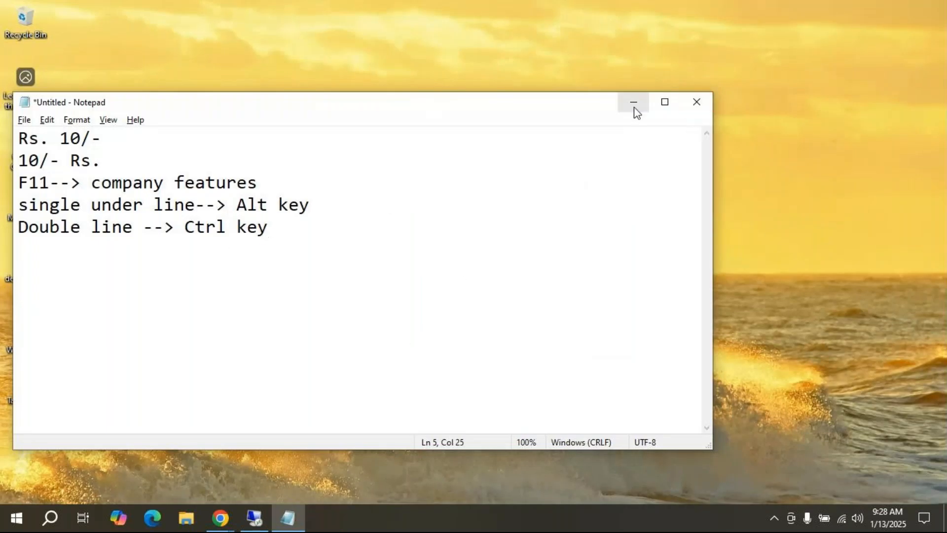
# Step: Save the Notepad notes to the Desktop as online MCC.txt
pyautogui.click(697, 102)
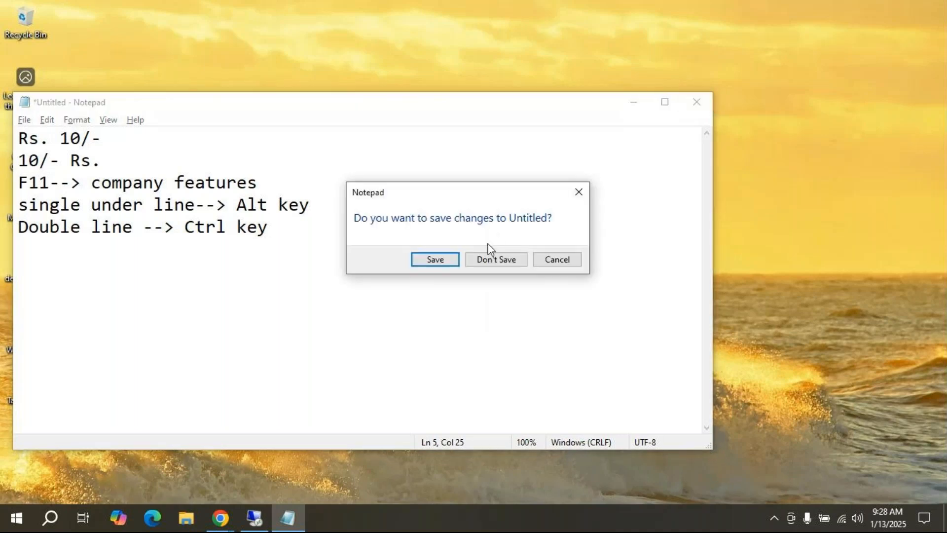
pyautogui.click(431, 260)
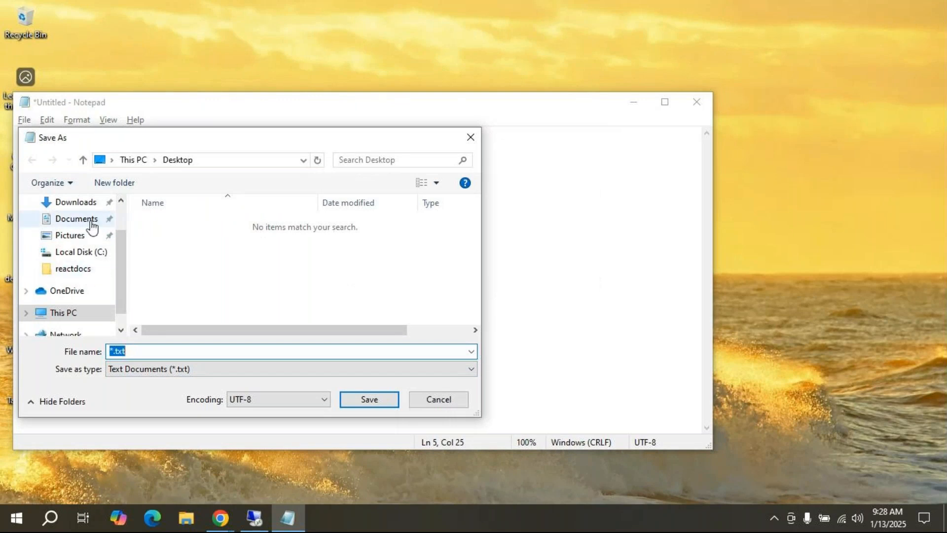
pyautogui.scroll(1, 118, 261)
pyautogui.click(70, 229)
pyautogui.click(144, 354)
pyautogui.click(144, 354)
pyautogui.write('onl')
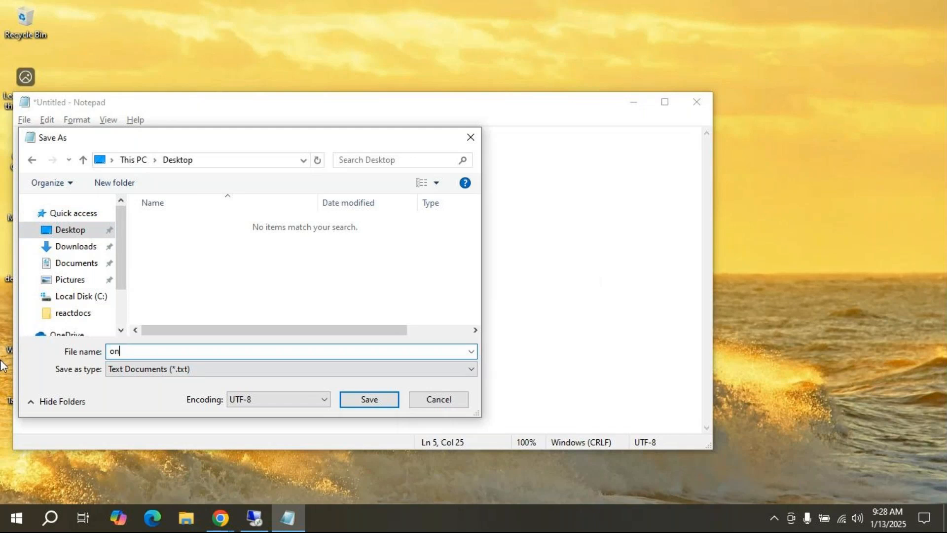
pyautogui.write('ine MCC')
pyautogui.click(371, 399)
# Step: Close Notepad and bring the GoTo Meeting window in Chrome back to the front
pyautogui.hotkey('alt', 'F4')
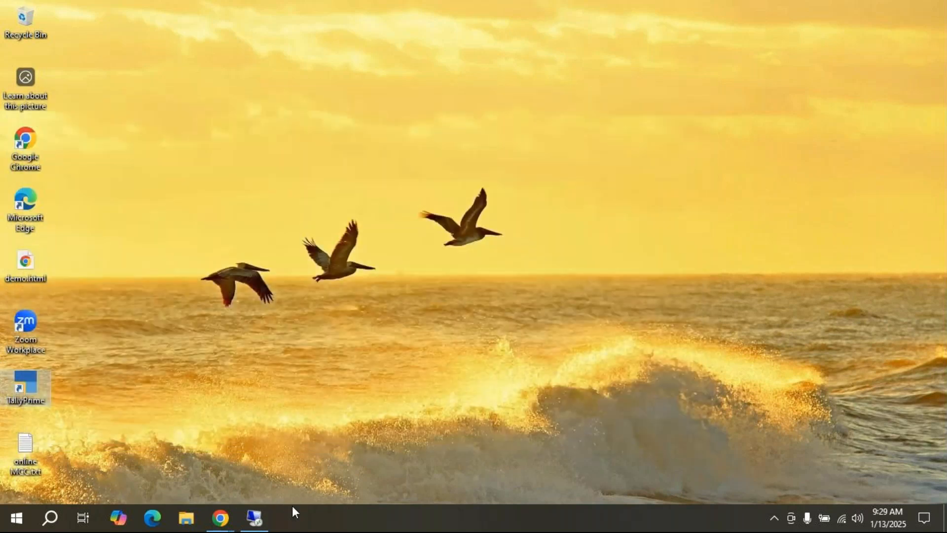
pyautogui.moveTo(222, 522)
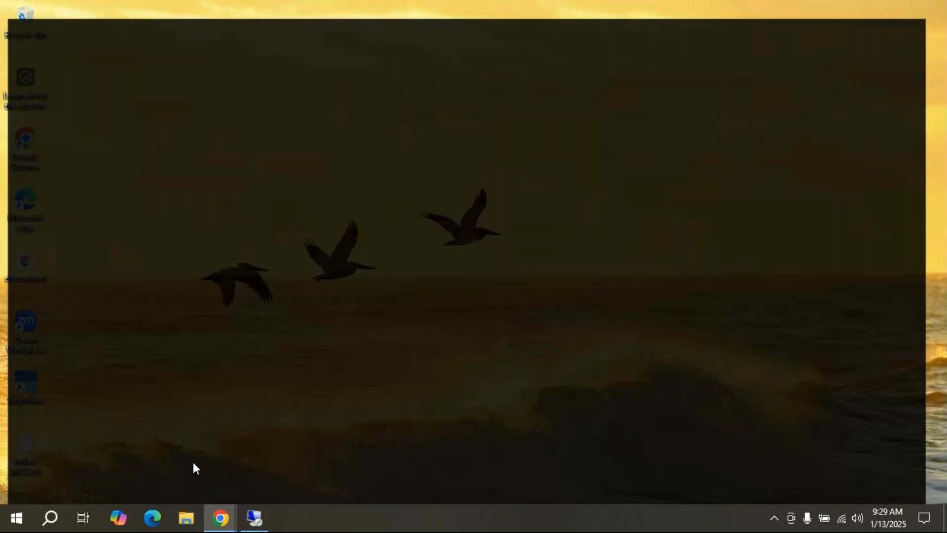
pyautogui.click(195, 463)
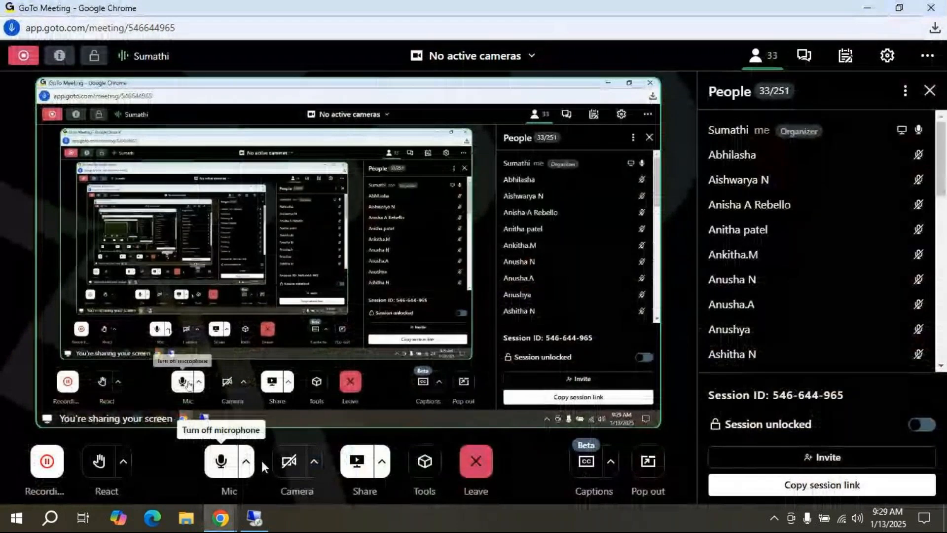